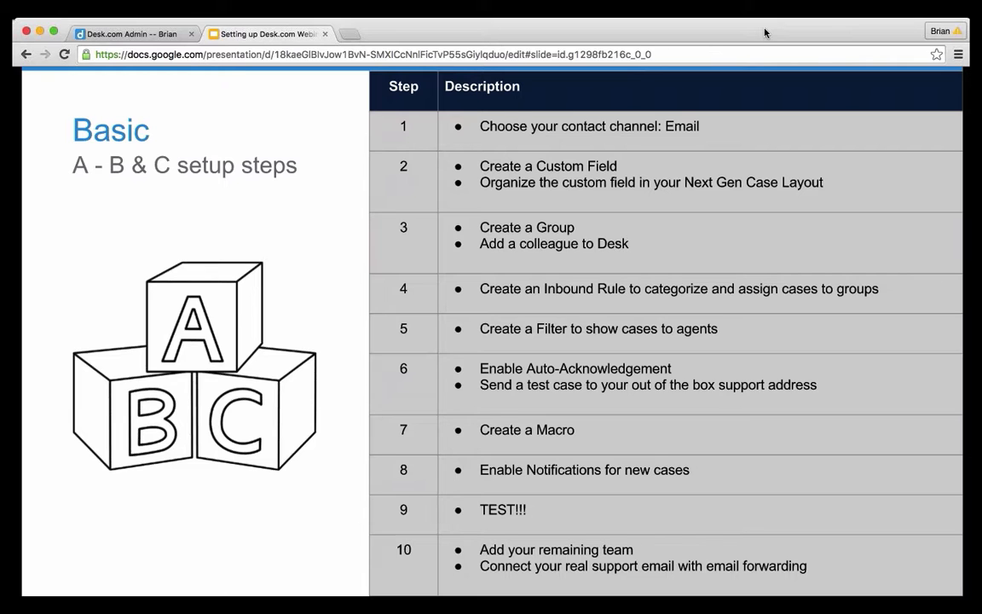
# Step: Switch from the slides to Desk.com Admin and review the dashboard's Configure your Desk and Recommended setup sections
pyautogui.press('Right')
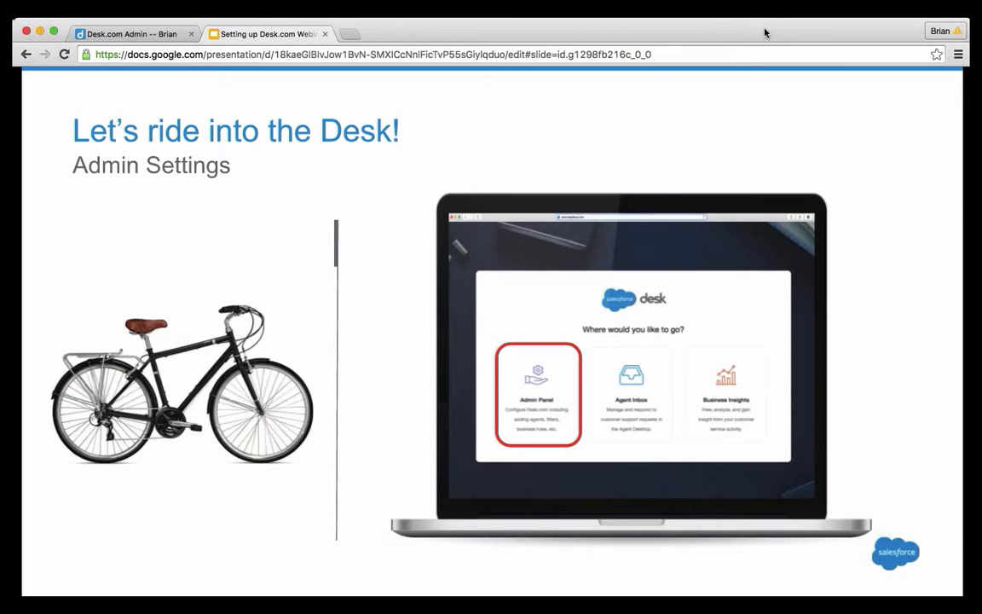
pyautogui.click(155, 36)
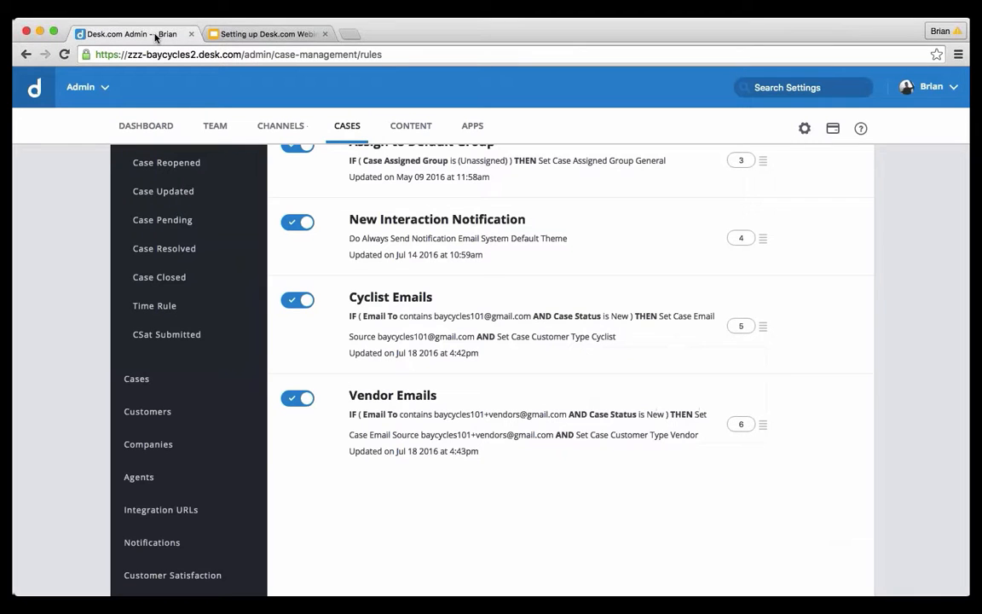
pyautogui.click(145, 128)
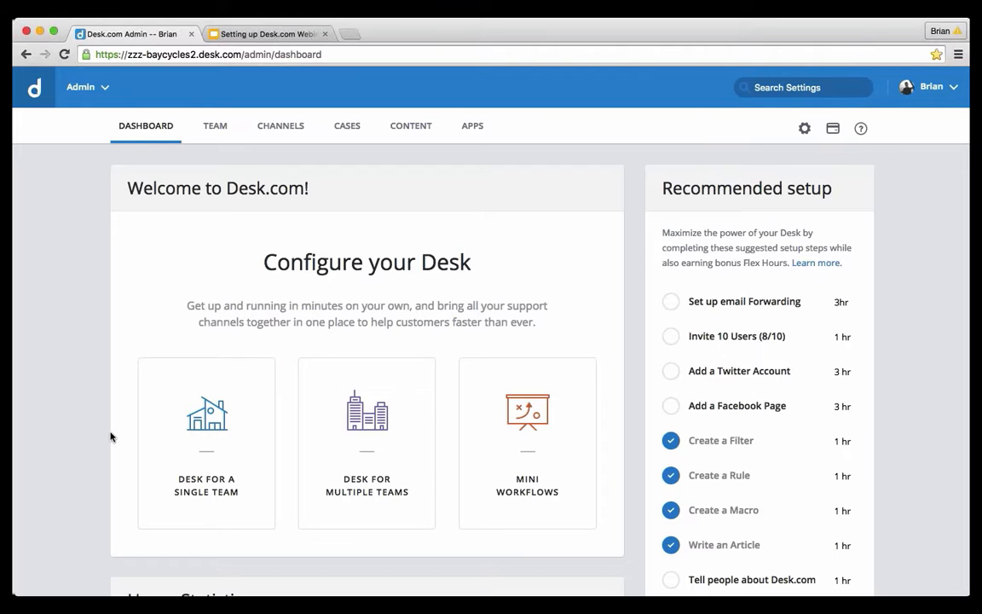
pyautogui.scroll(-1, 111, 437)
pyautogui.scroll(1, 111, 436)
pyautogui.scroll(-1, 626, 380)
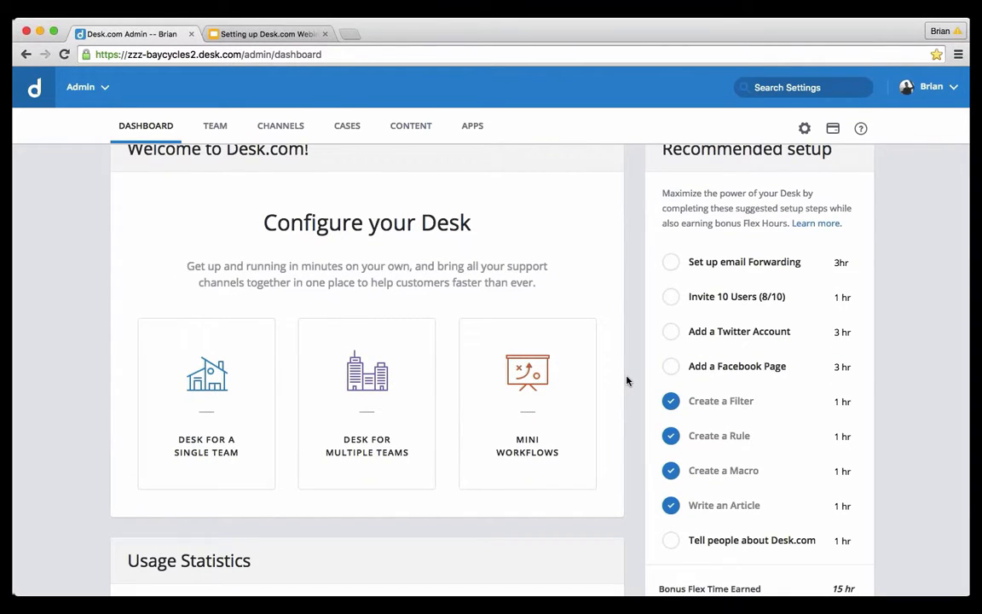
# Step: View the Add a Facebook Page setup item, return to the dashboard and review the Usage Statistics
pyautogui.click(749, 376)
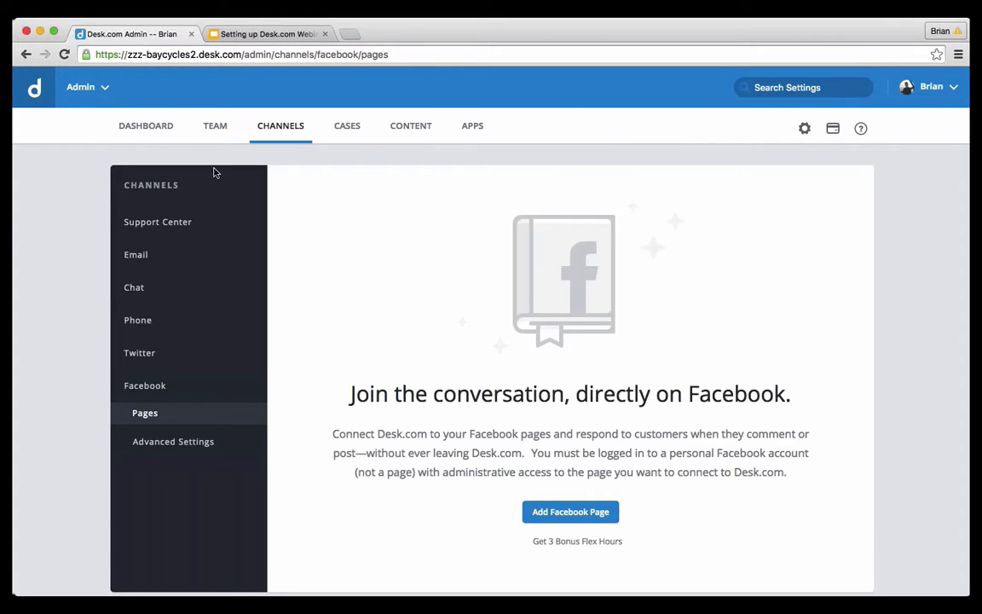
pyautogui.click(143, 125)
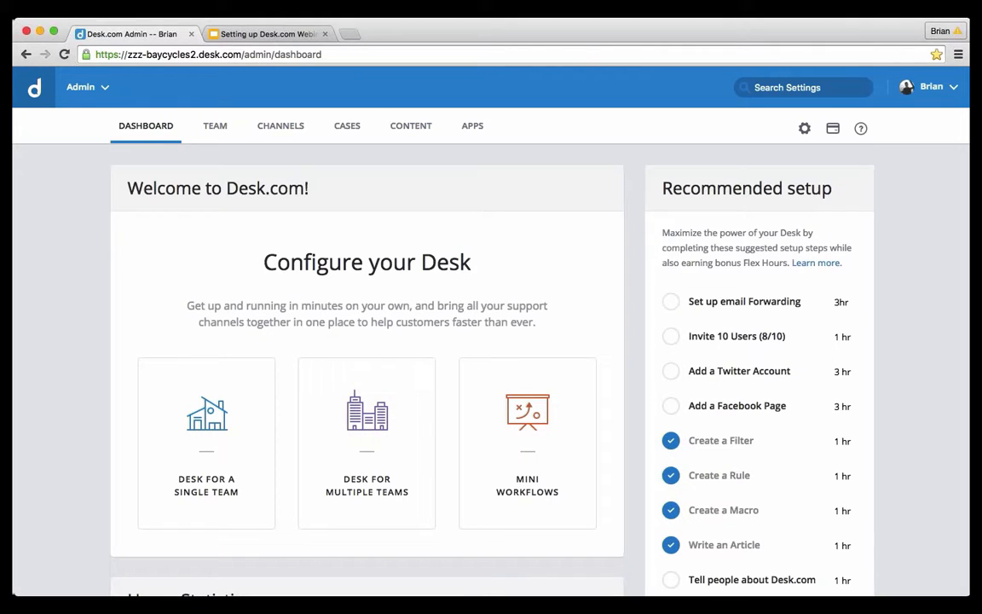
pyautogui.scroll(-4, 48, 312)
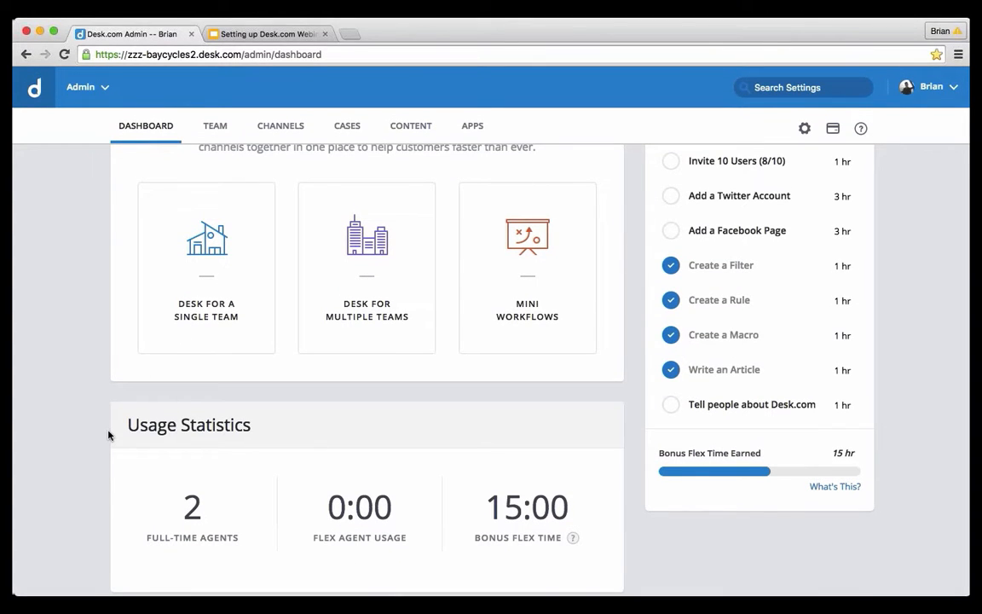
pyautogui.scroll(4, 108, 433)
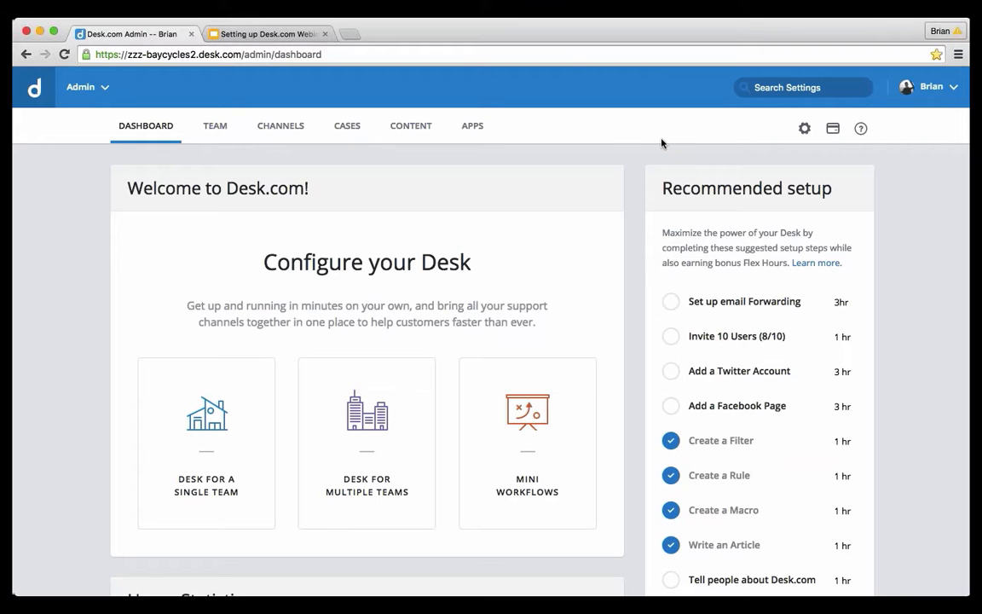
# Step: Review the Site Settings page from start to end and return to the admin dashboard
pyautogui.click(803, 131)
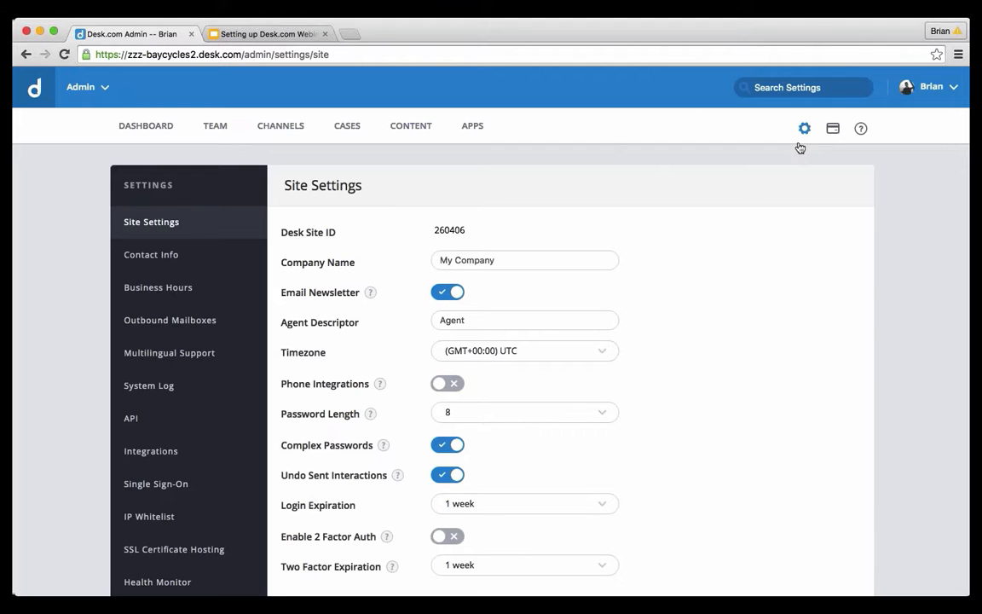
pyautogui.scroll(-4, 799, 147)
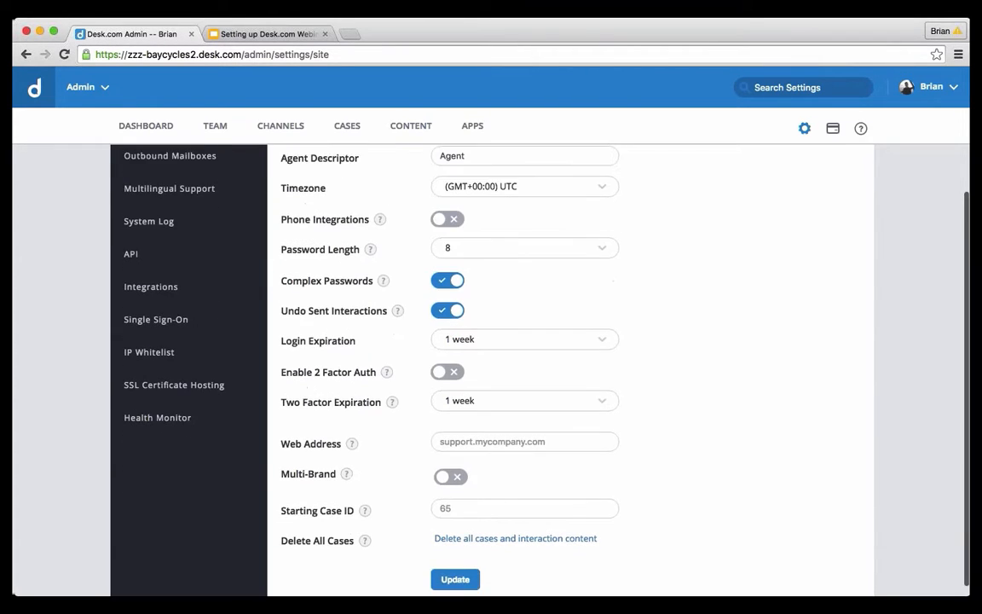
pyautogui.scroll(3, 673, 424)
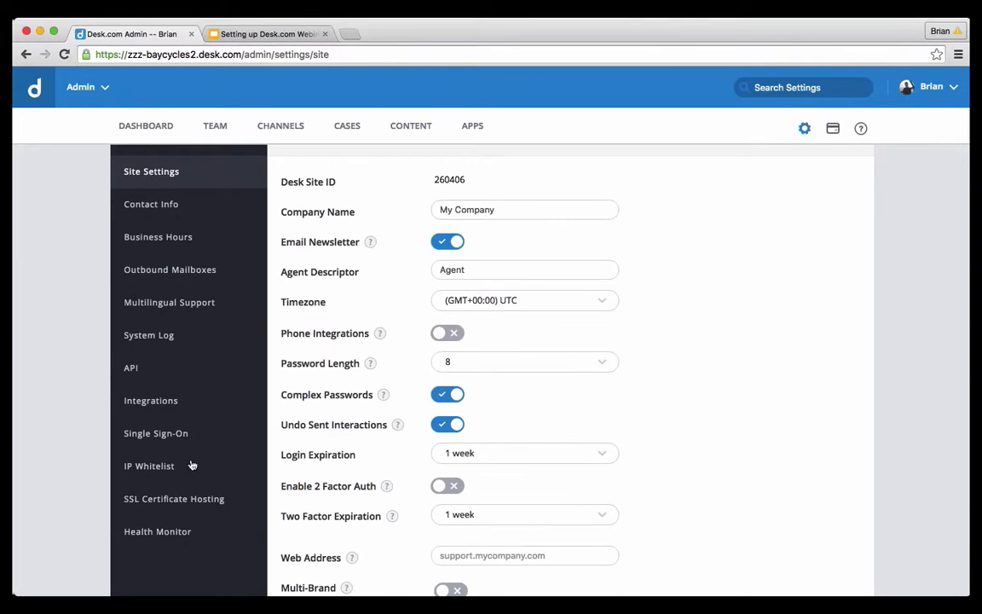
pyautogui.scroll(2, 729, 298)
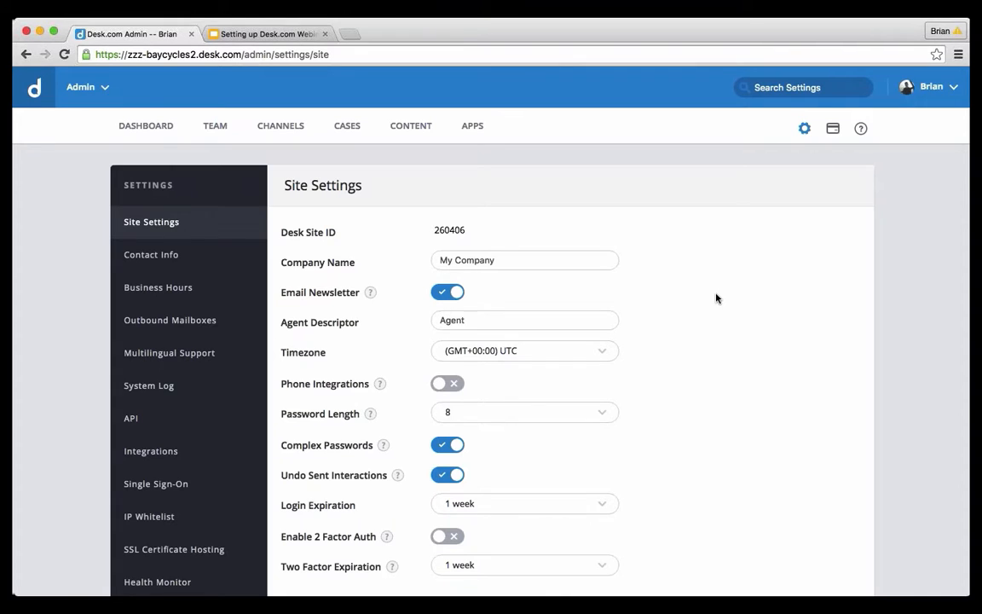
pyautogui.click(160, 127)
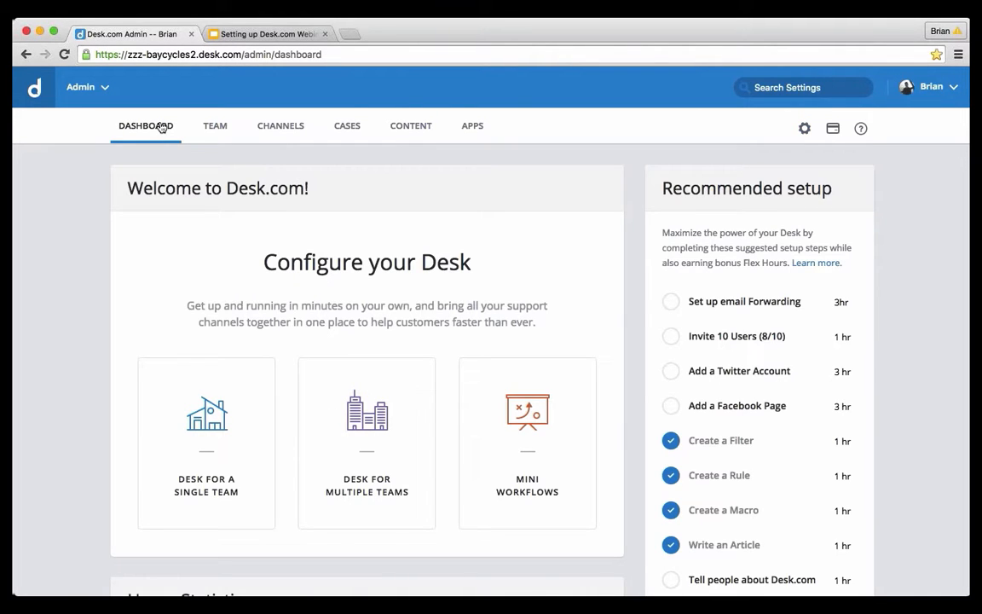
# Step: Open the Next Gen Agent inbox from Admin and view its navigation to the other Desk.com areas
pyautogui.click(86, 86)
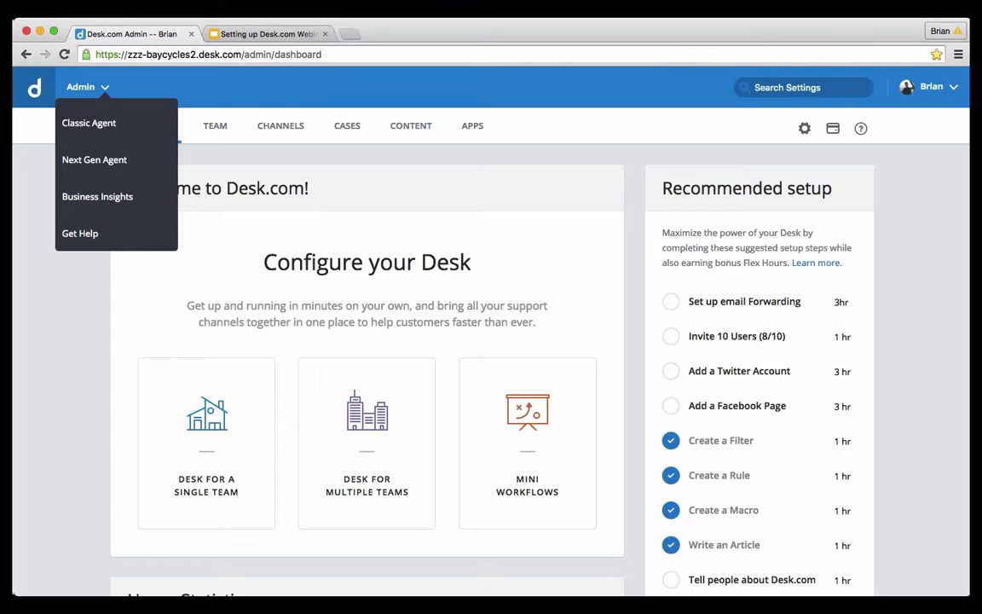
pyautogui.click(94, 159)
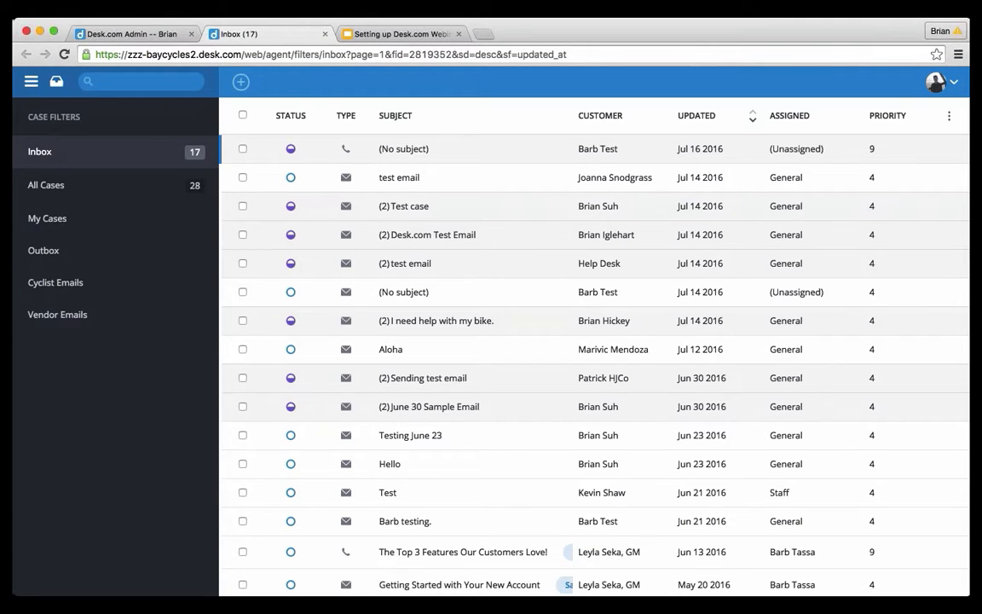
pyautogui.click(33, 84)
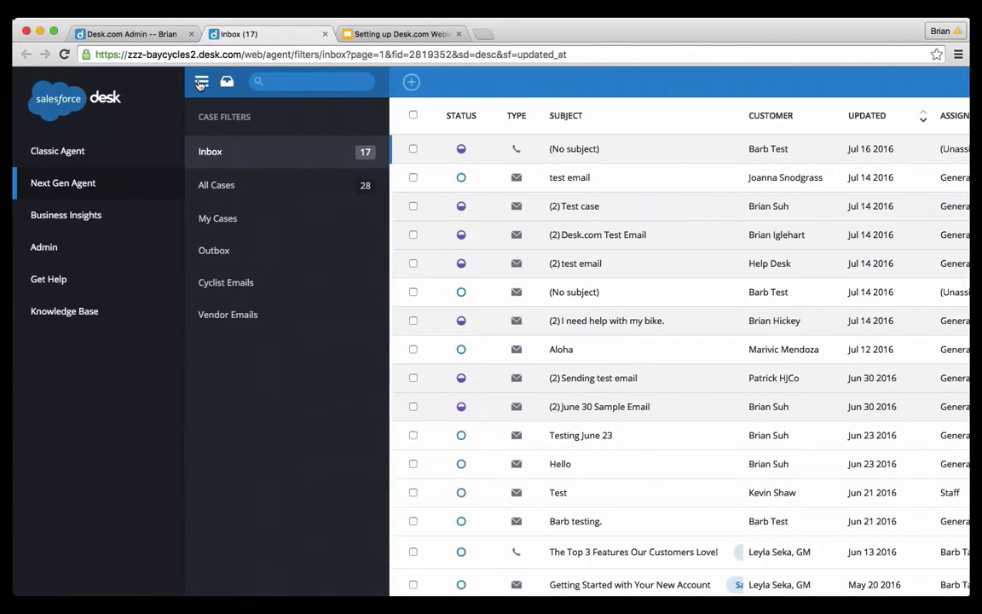
pyautogui.click(82, 184)
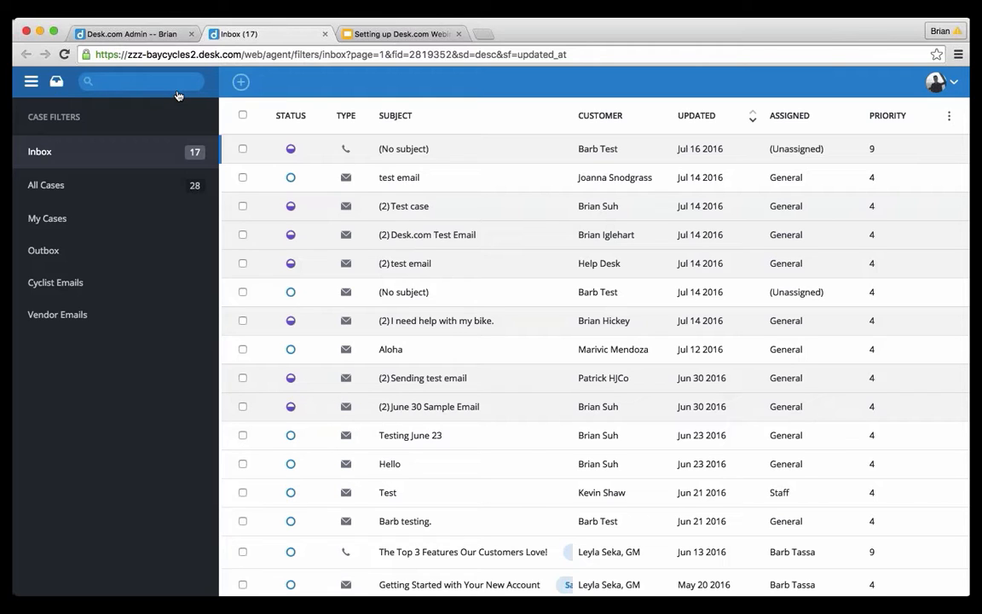
# Step: View the new case creation options and the agent's profile options, closing both without making a choice
pyautogui.click(240, 82)
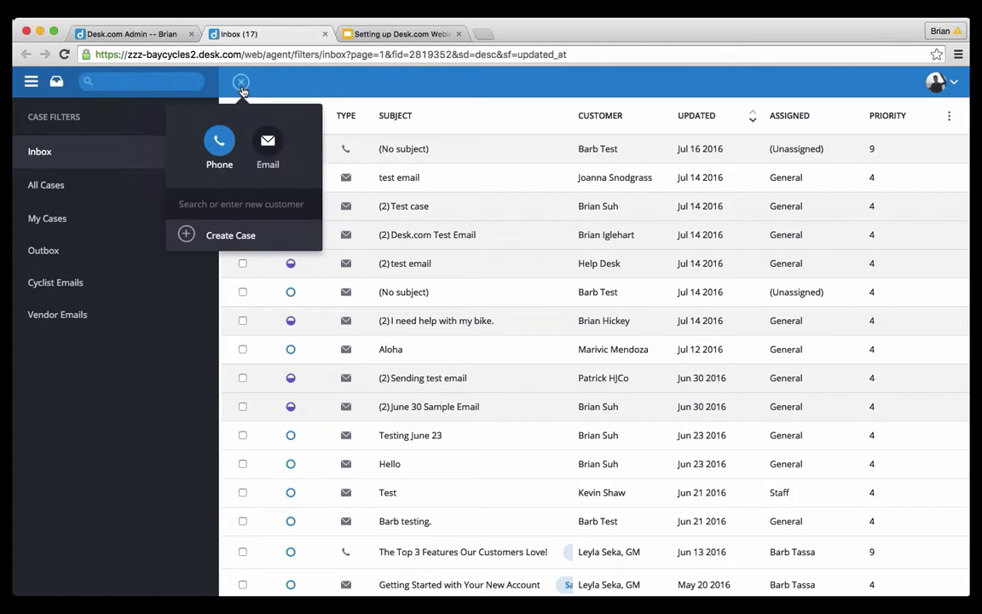
pyautogui.click(241, 82)
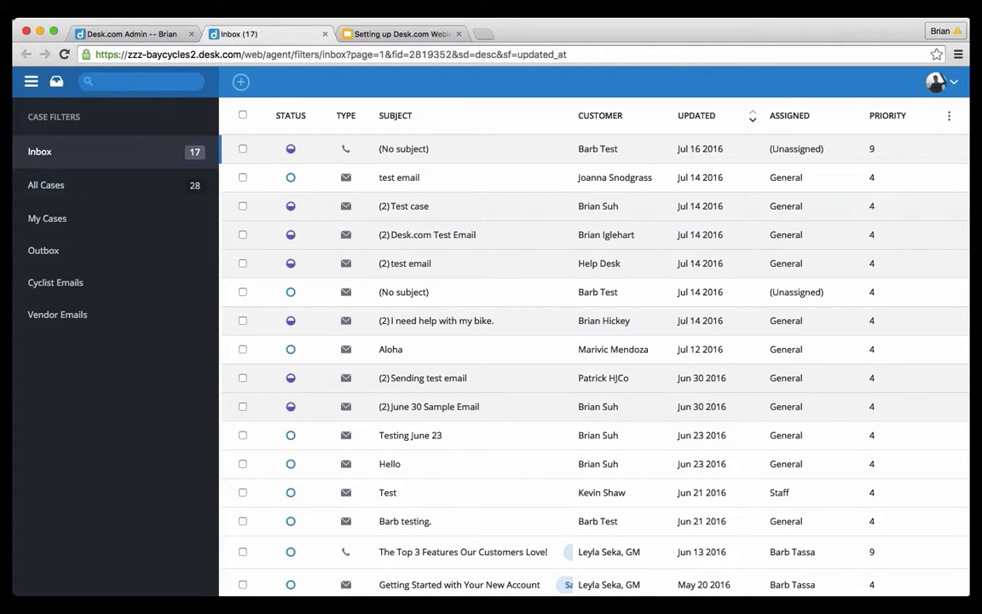
pyautogui.click(948, 82)
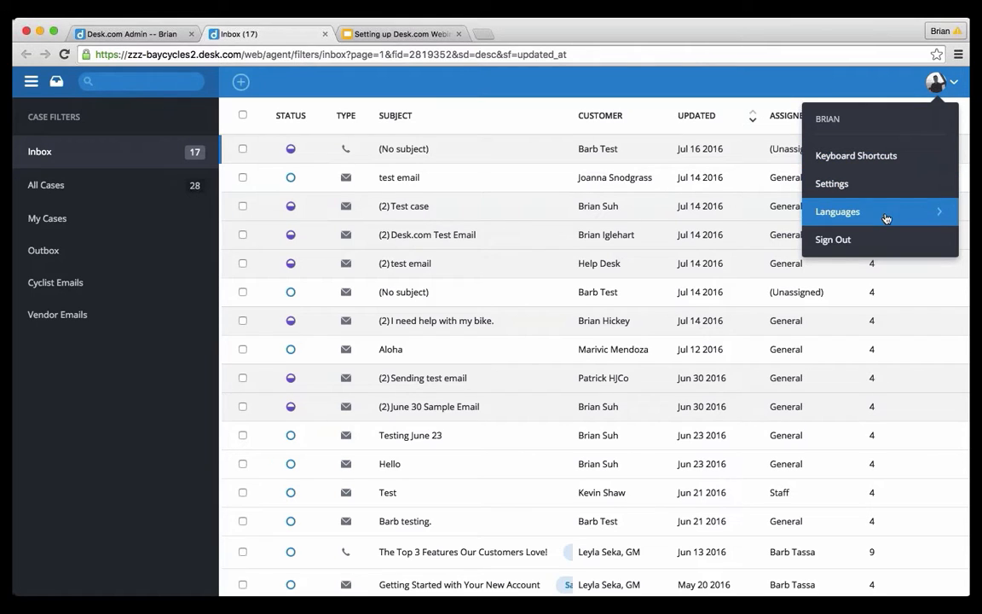
pyautogui.click(637, 83)
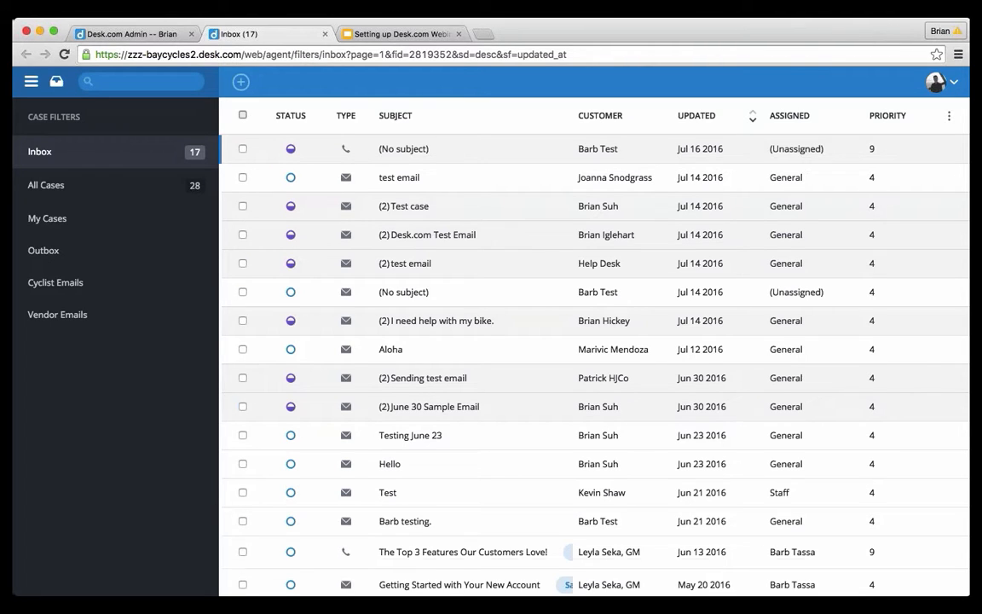
# Step: Toggle the selection of all inbox cases on and off, and open the "Test case" email to review its company details and conversation
pyautogui.click(243, 115)
pyautogui.click(243, 115)
pyautogui.click(419, 211)
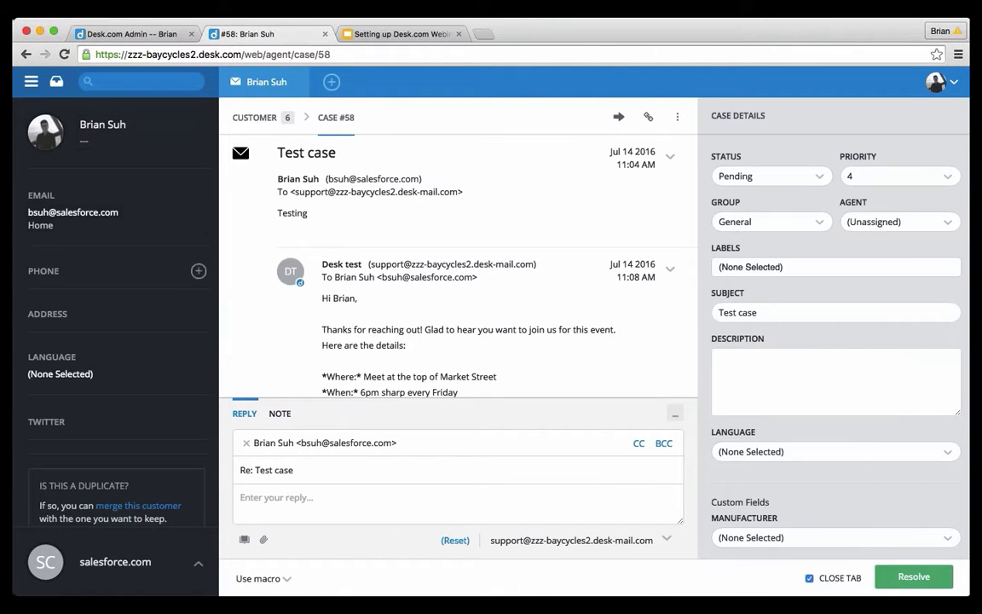
pyautogui.click(93, 561)
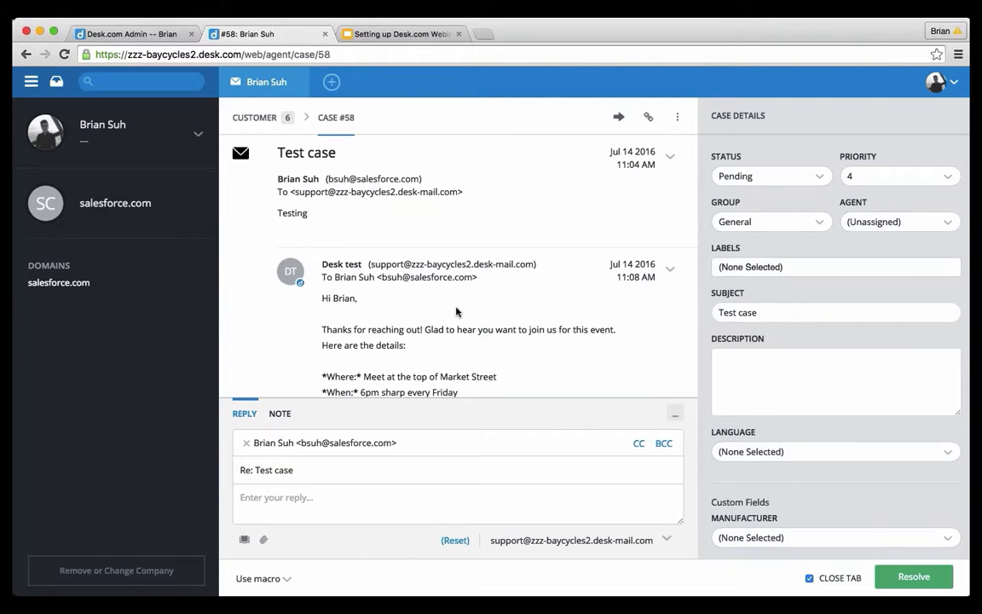
pyautogui.scroll(-5, 456, 312)
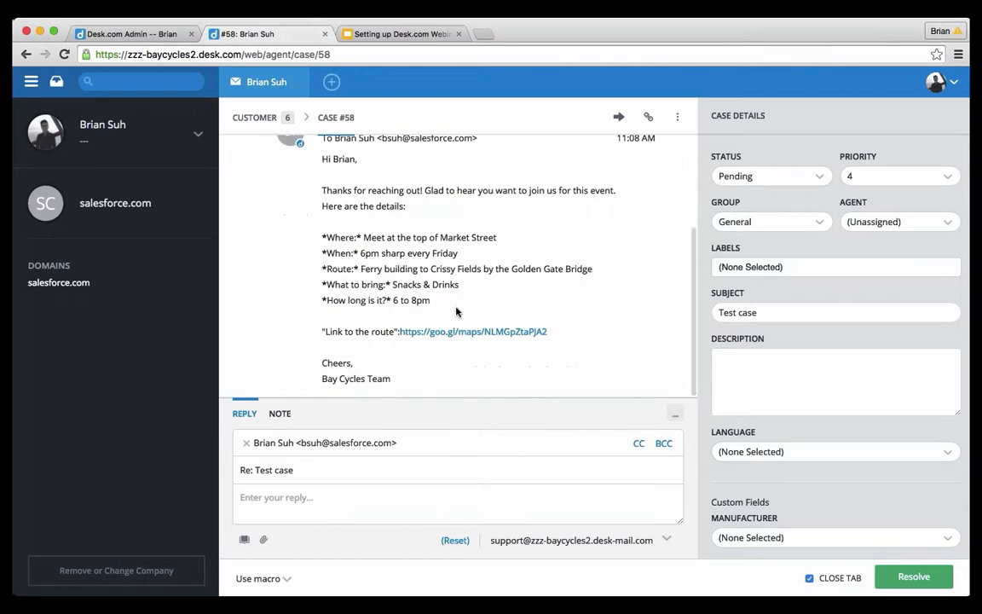
pyautogui.scroll(5, 456, 312)
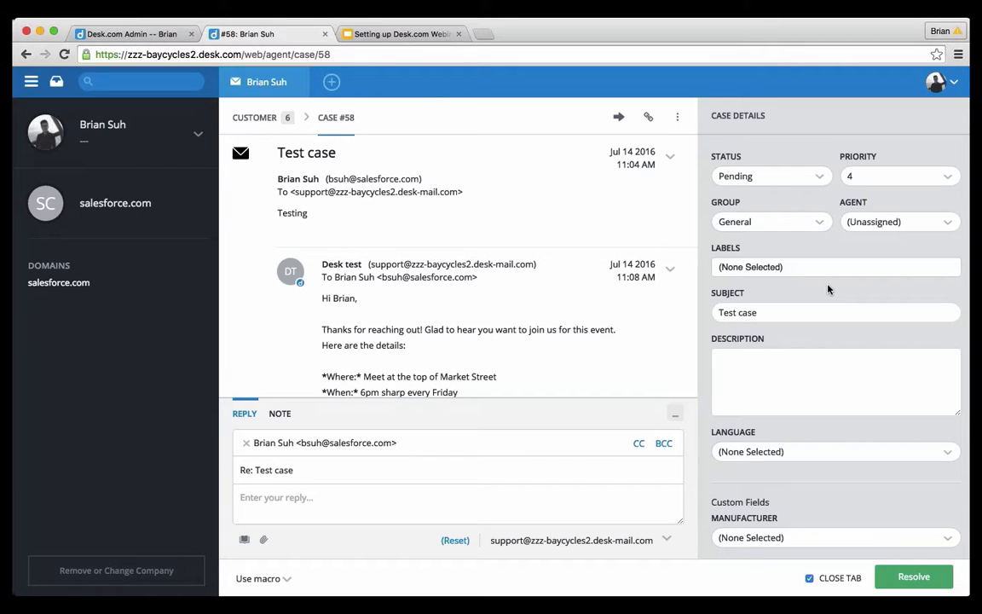
# Step: Return to Desk.com Admin, view the Support Center's Portal Users page, and select the web address in its Overview
pyautogui.click(156, 39)
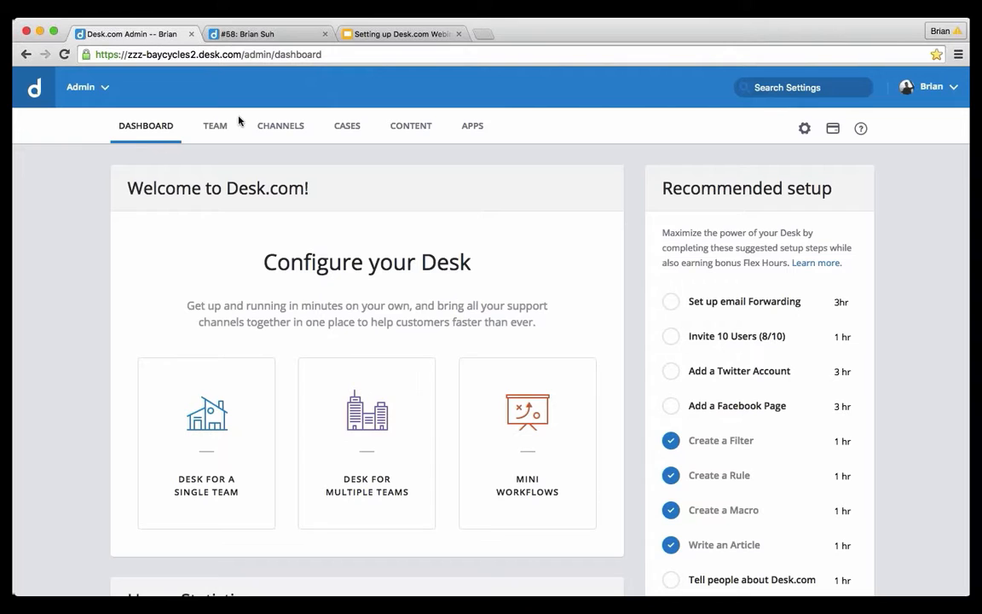
pyautogui.click(281, 127)
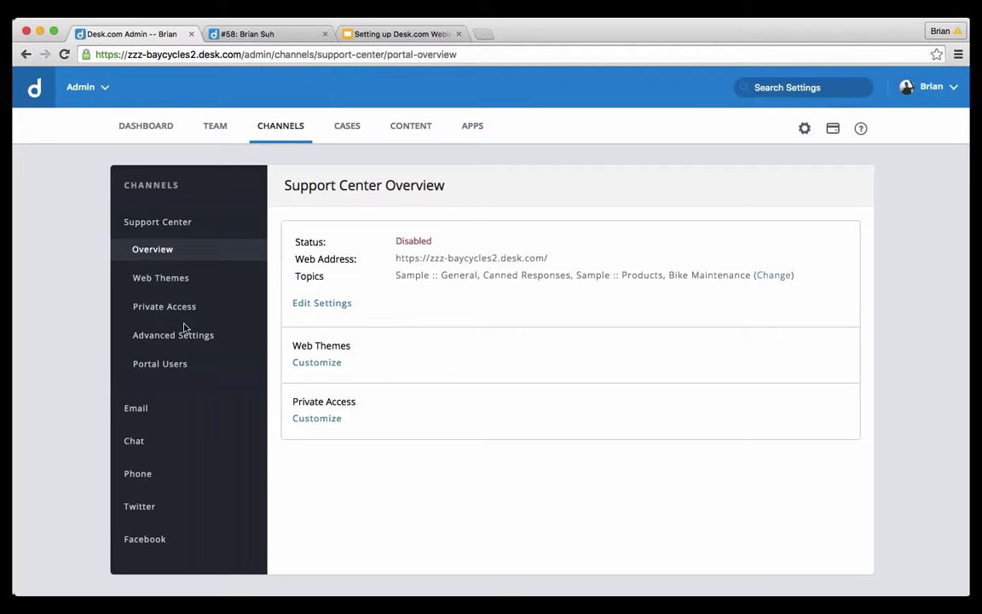
pyautogui.click(173, 372)
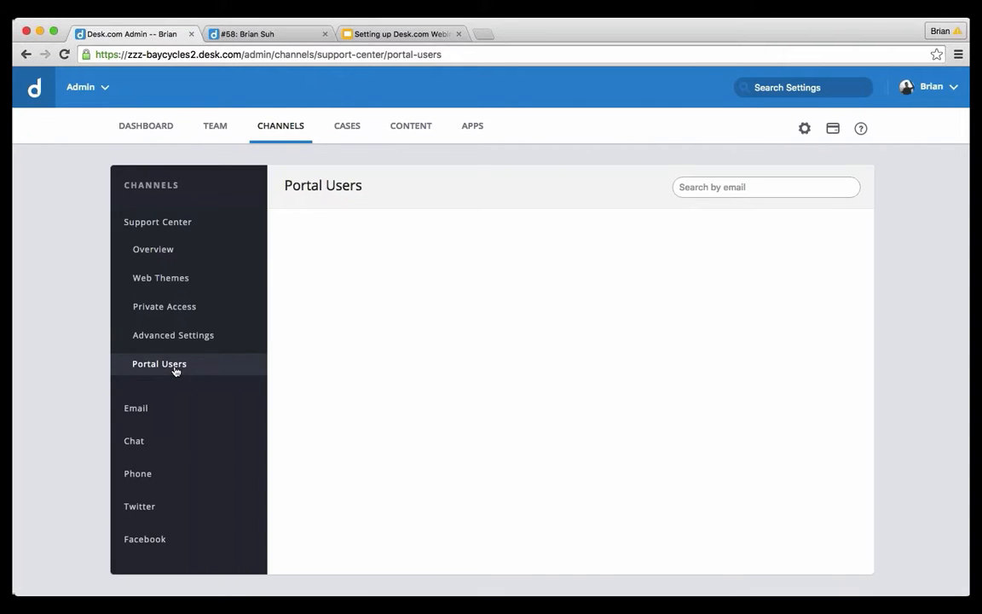
pyautogui.click(158, 253)
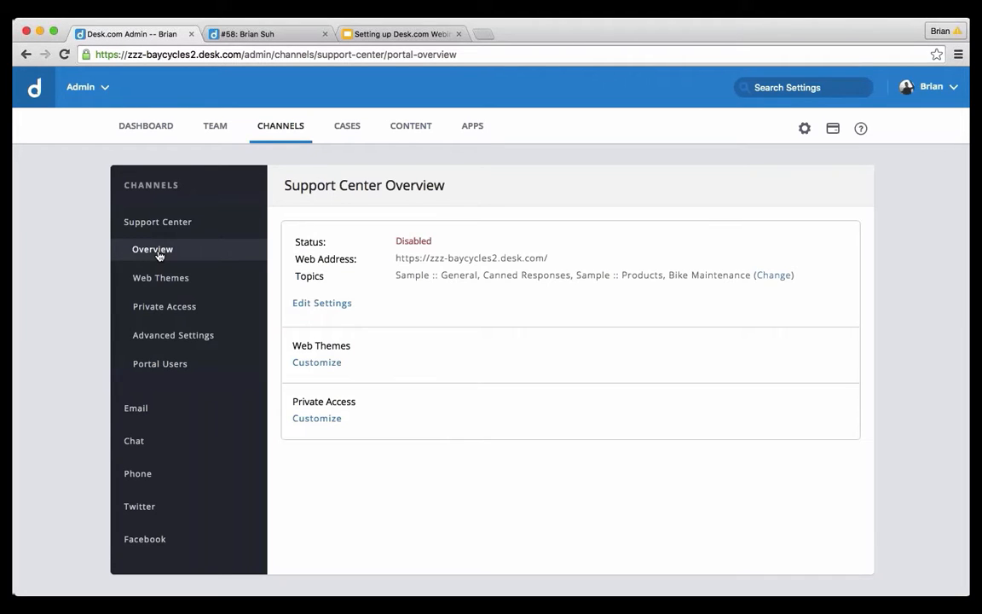
pyautogui.moveTo(395, 258); pyautogui.dragTo(553, 258)
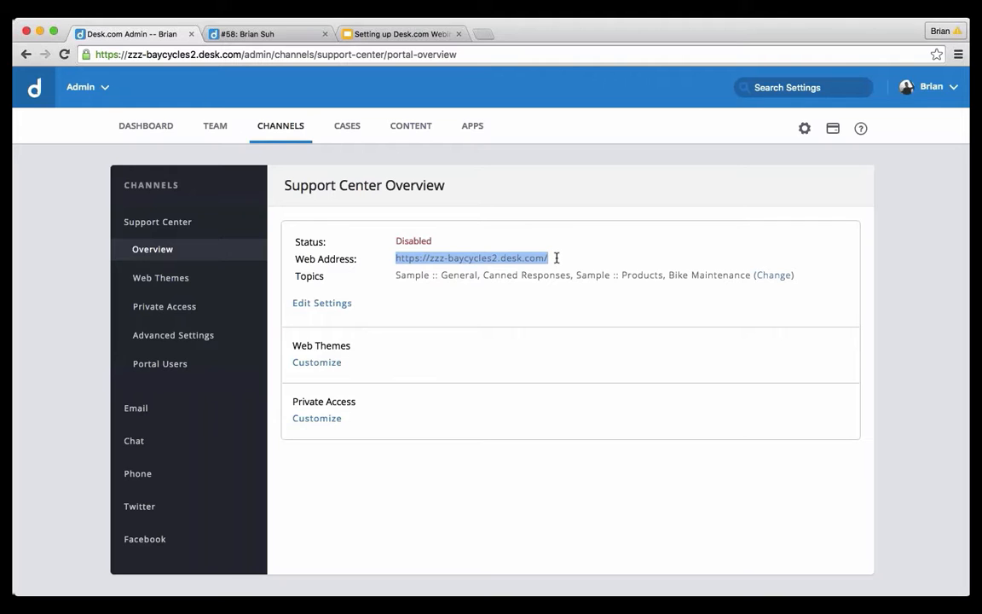
# Step: Enable the Support Center channel in its advanced settings, save the update, and open the portal at zzz-baycycles2.desk.com in a new browser tab
pyautogui.click(202, 335)
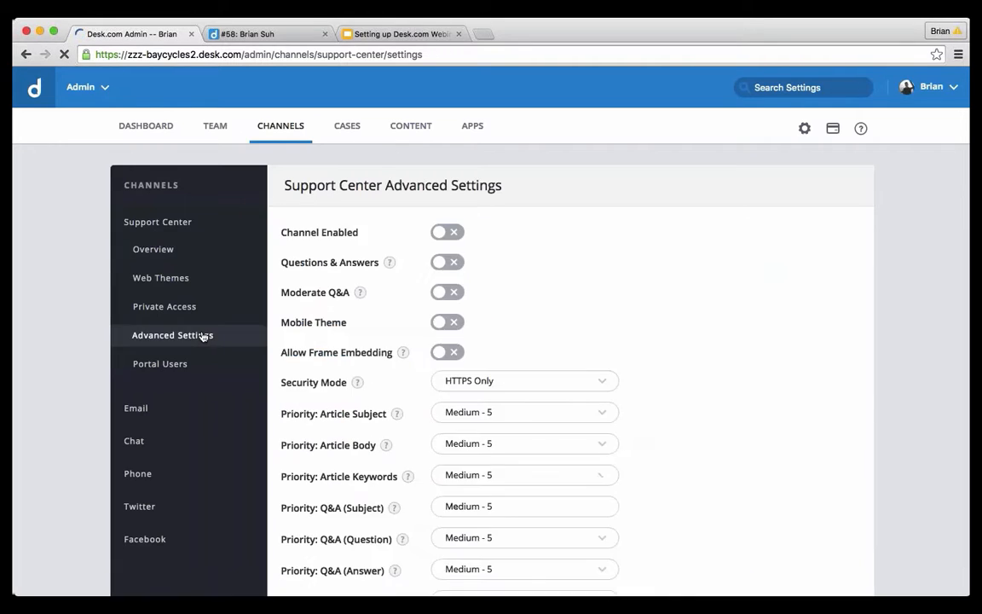
pyautogui.click(448, 232)
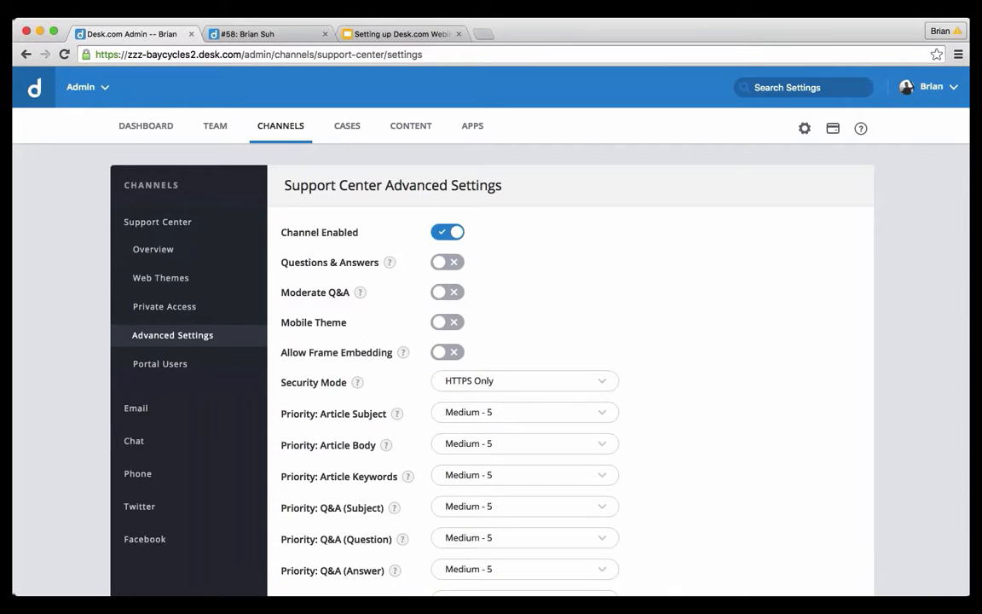
pyautogui.scroll(-3, 677, 427)
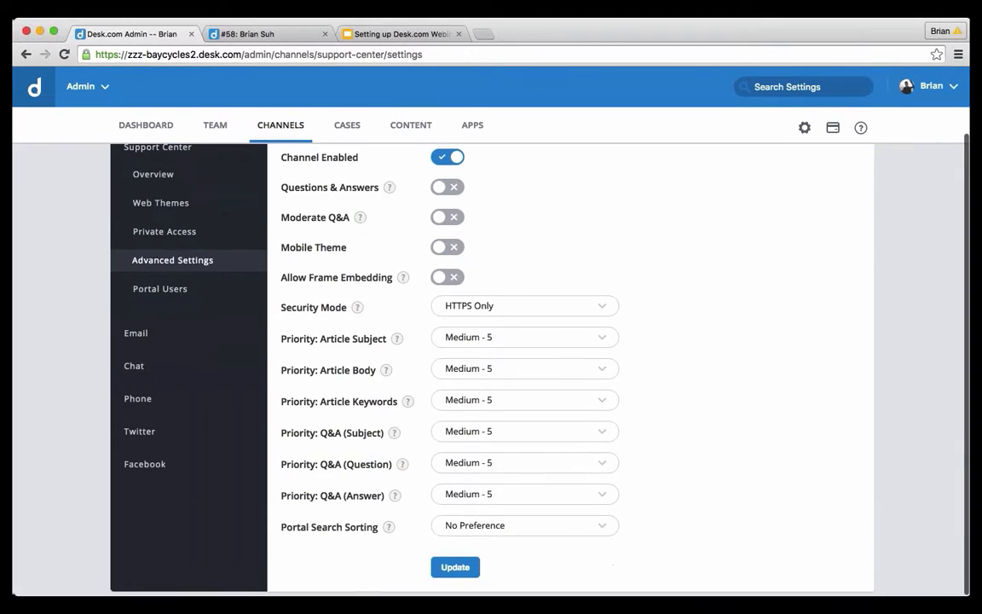
pyautogui.click(455, 568)
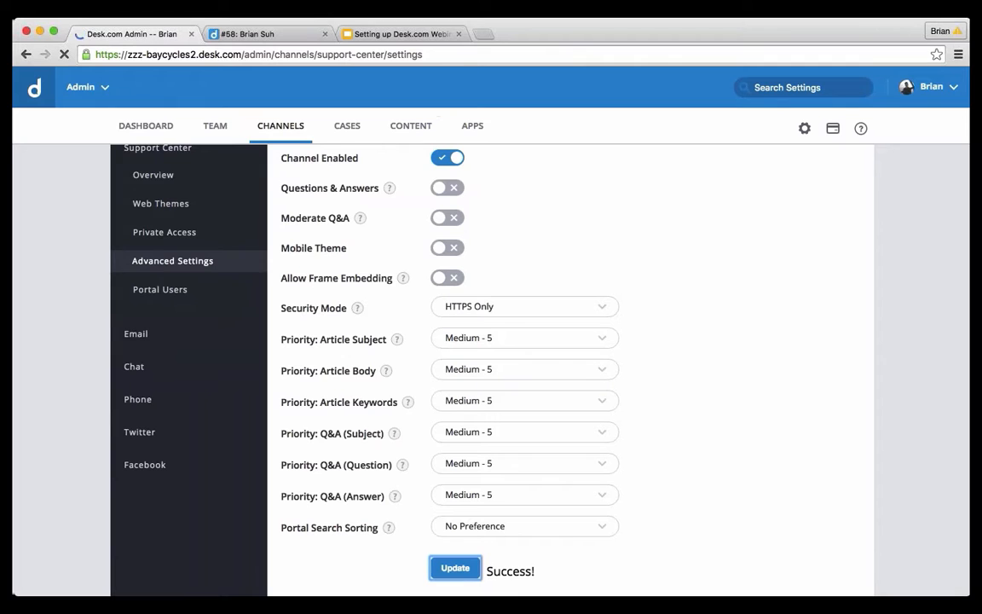
pyautogui.click(482, 35)
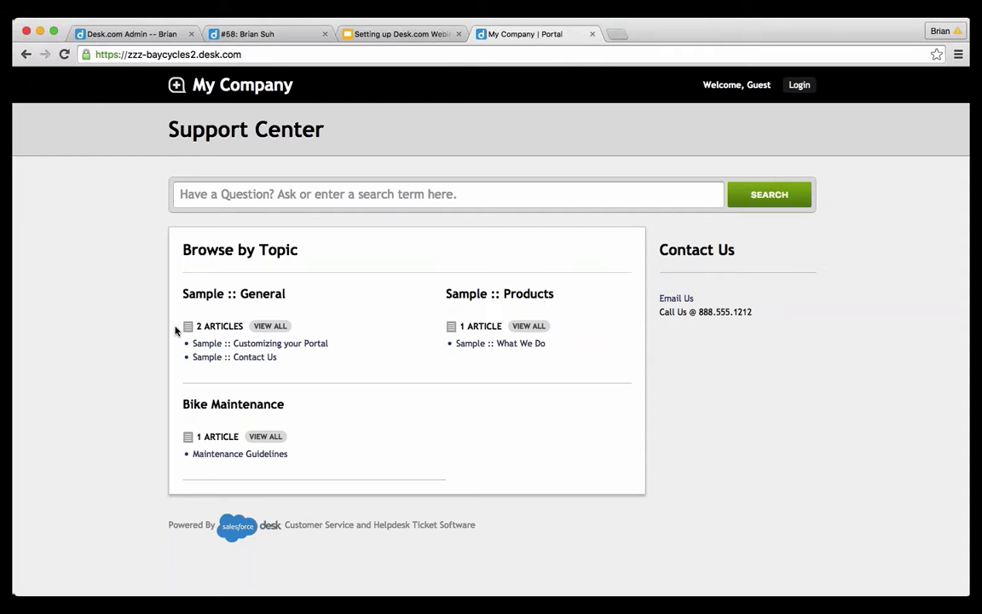
# Step: Return to Desk.com Admin and view the Support Center Overview, including its status, web address and topics
pyautogui.click(279, 38)
pyautogui.click(150, 34)
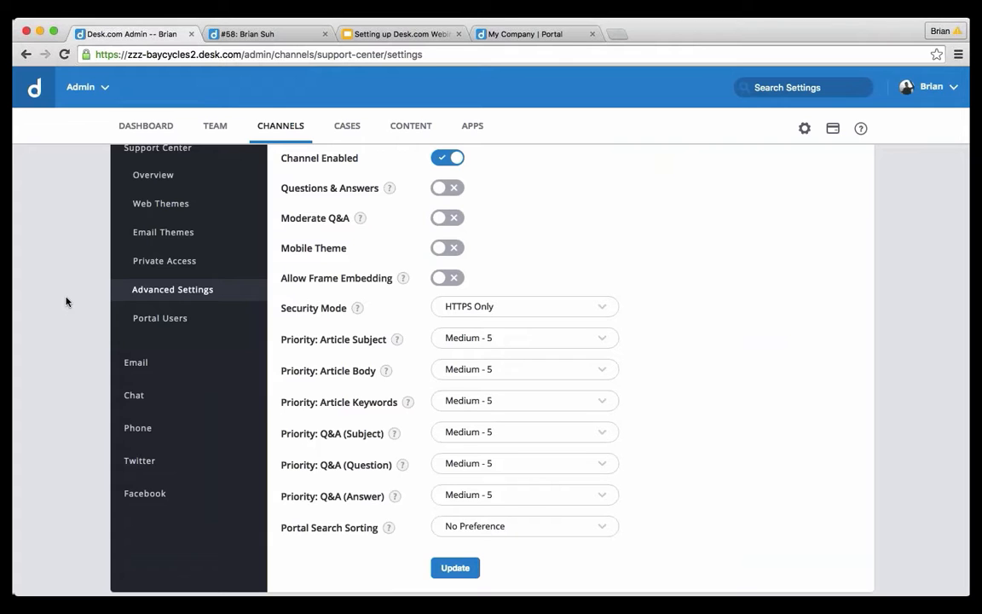
pyautogui.scroll(2, 66, 301)
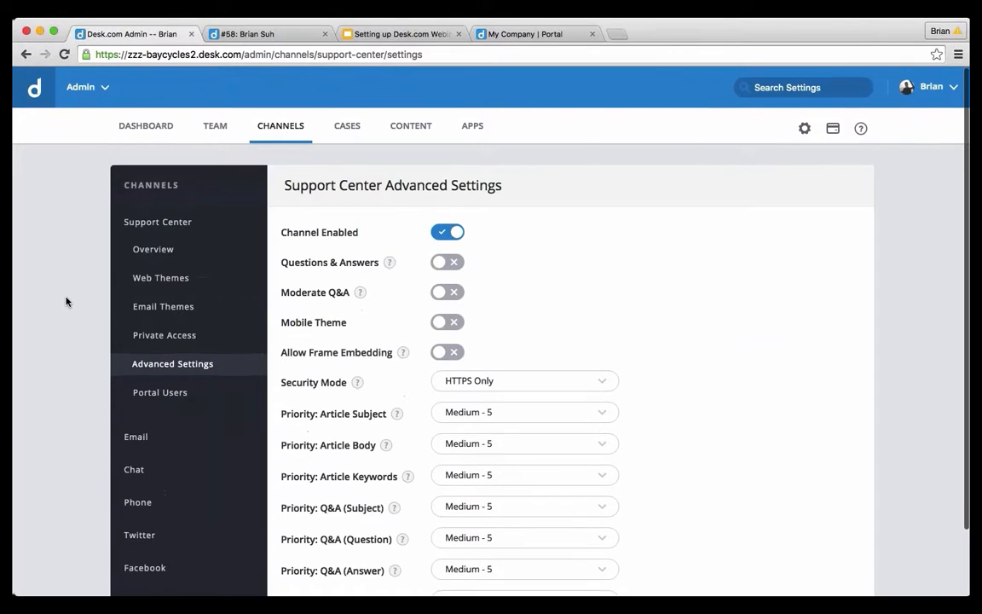
pyautogui.click(281, 126)
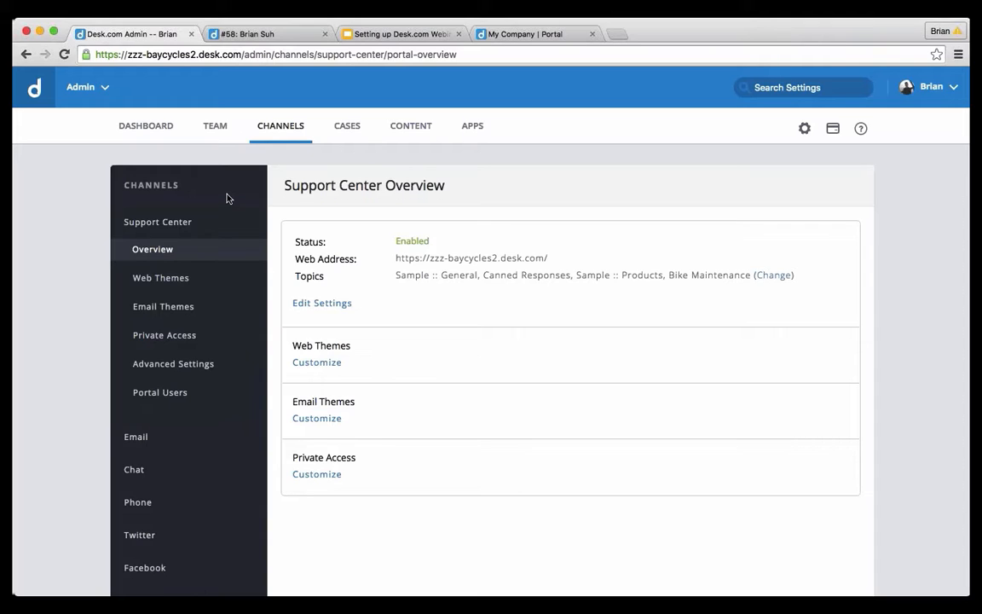
# Step: Disable the Support Center channel in its advanced settings, save the update, and reload the portal page to check it
pyautogui.click(195, 363)
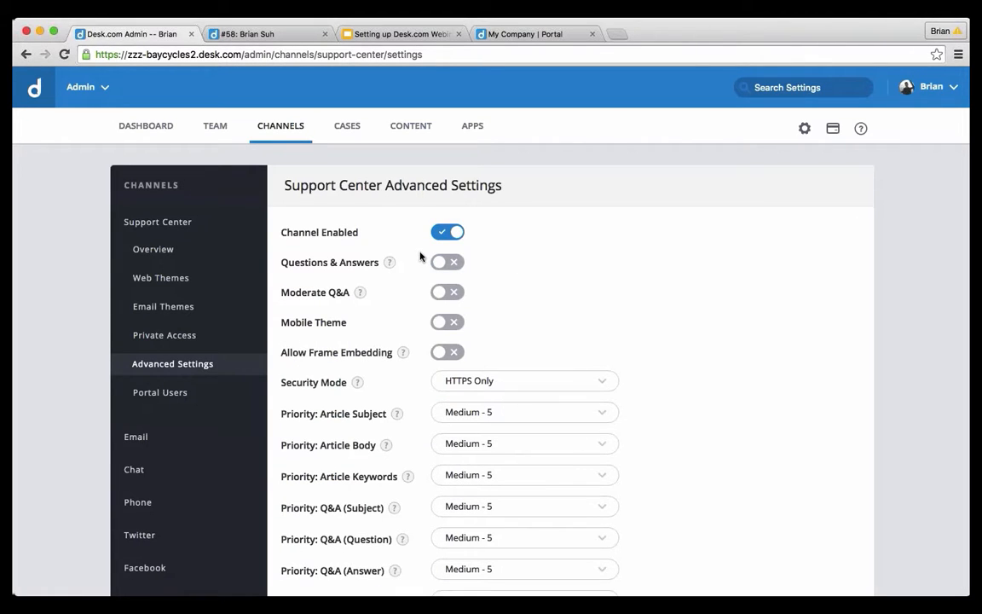
pyautogui.click(448, 232)
pyautogui.scroll(-2, 688, 362)
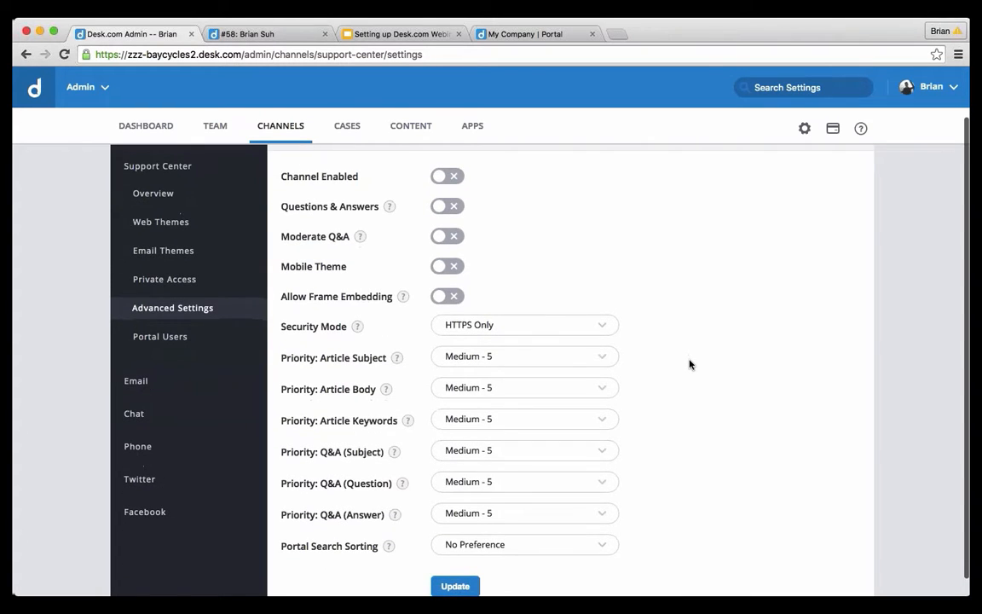
pyautogui.scroll(-1, 688, 364)
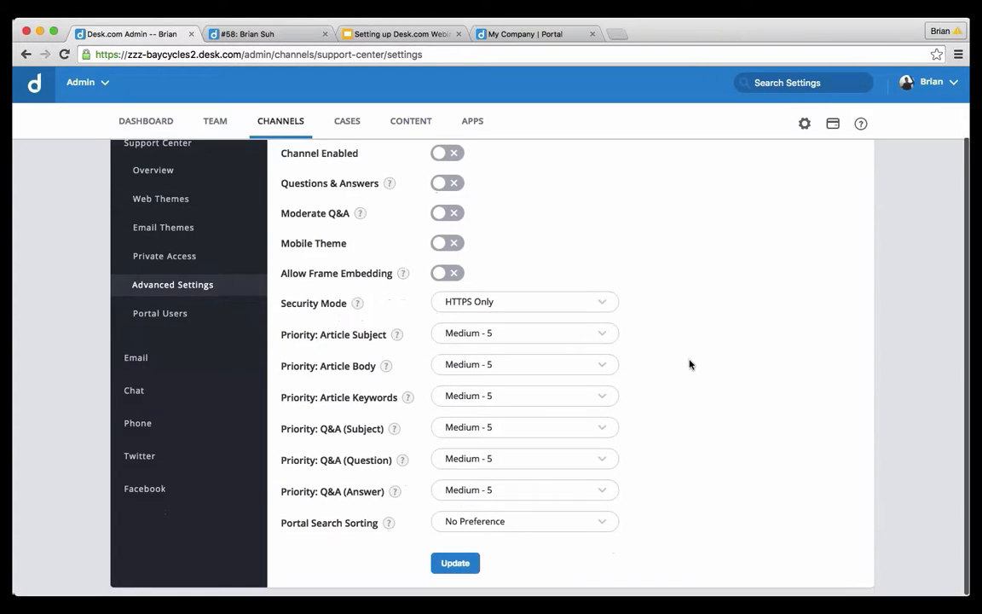
pyautogui.click(458, 567)
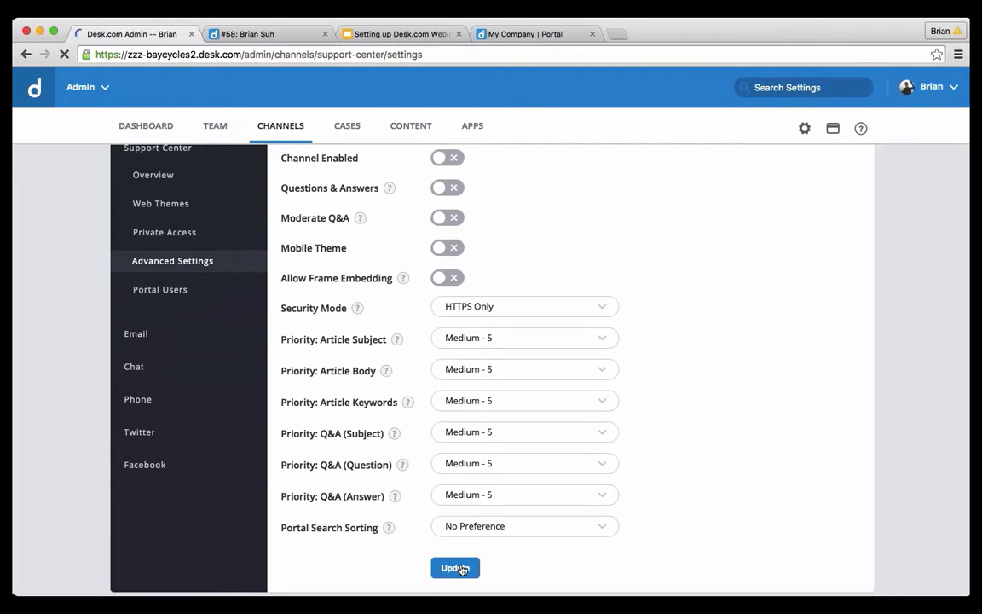
pyautogui.click(528, 34)
pyautogui.press('super+r')
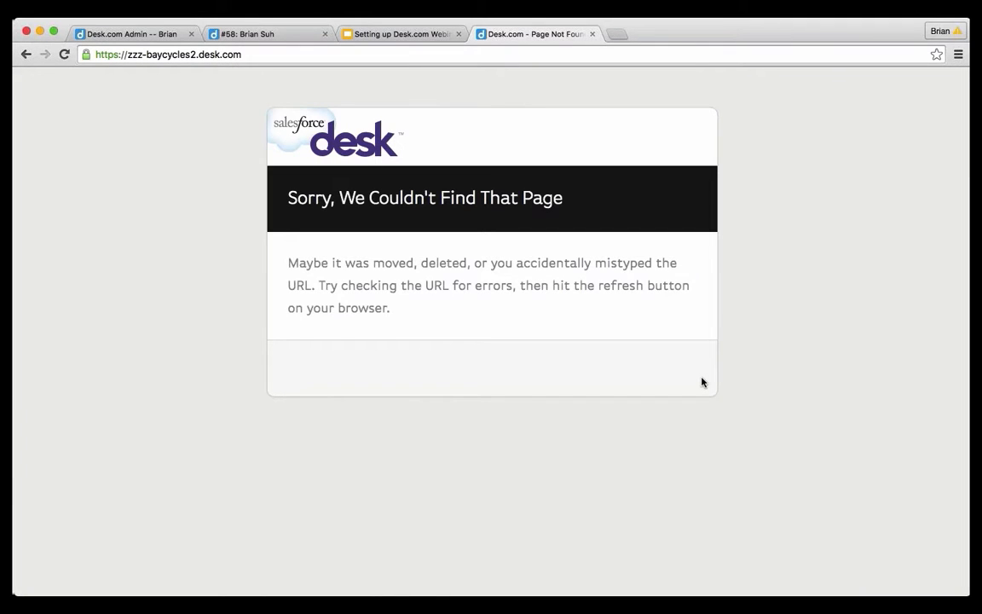
# Step: Return to Desk.com Admin and save the Email channel's advanced settings with the channel enabled
pyautogui.click(268, 33)
pyautogui.click(165, 35)
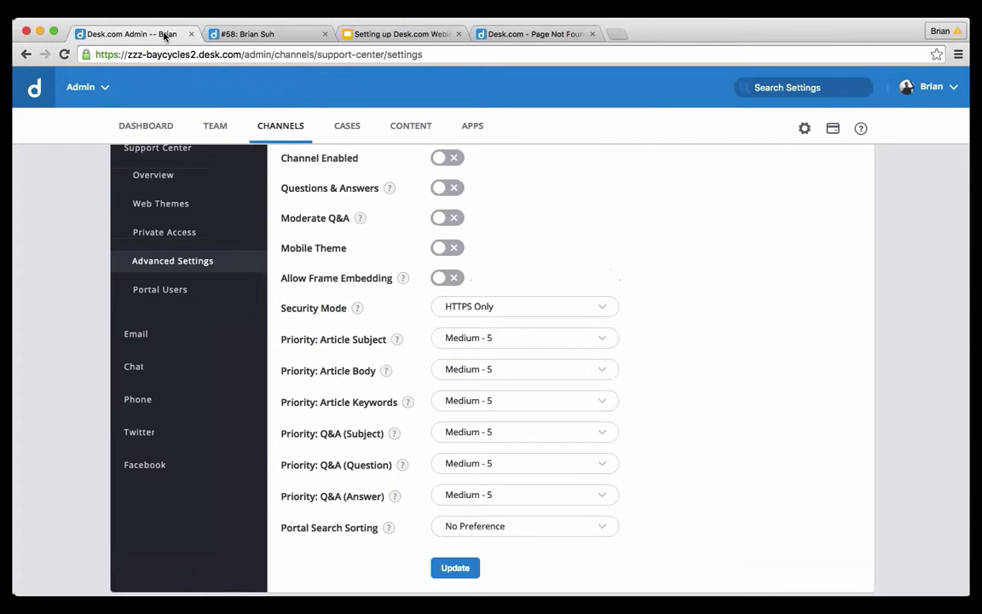
pyautogui.scroll(2, 50, 320)
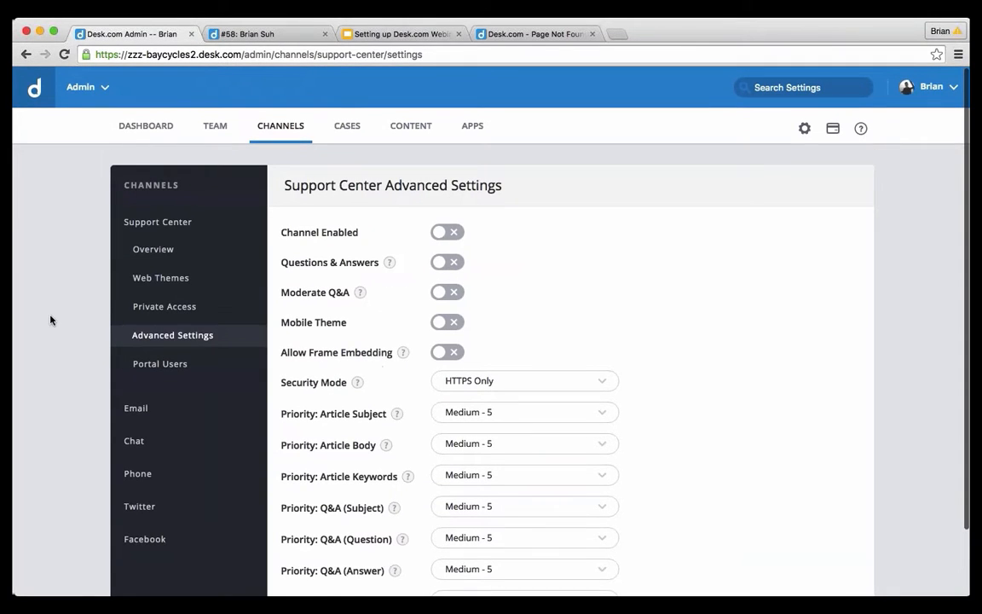
pyautogui.click(136, 408)
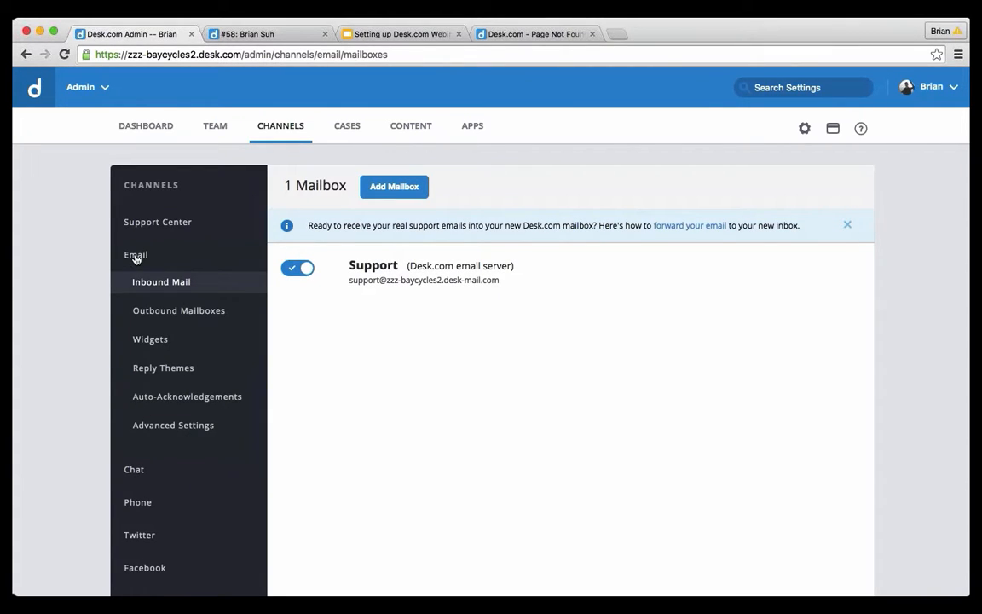
pyautogui.click(175, 423)
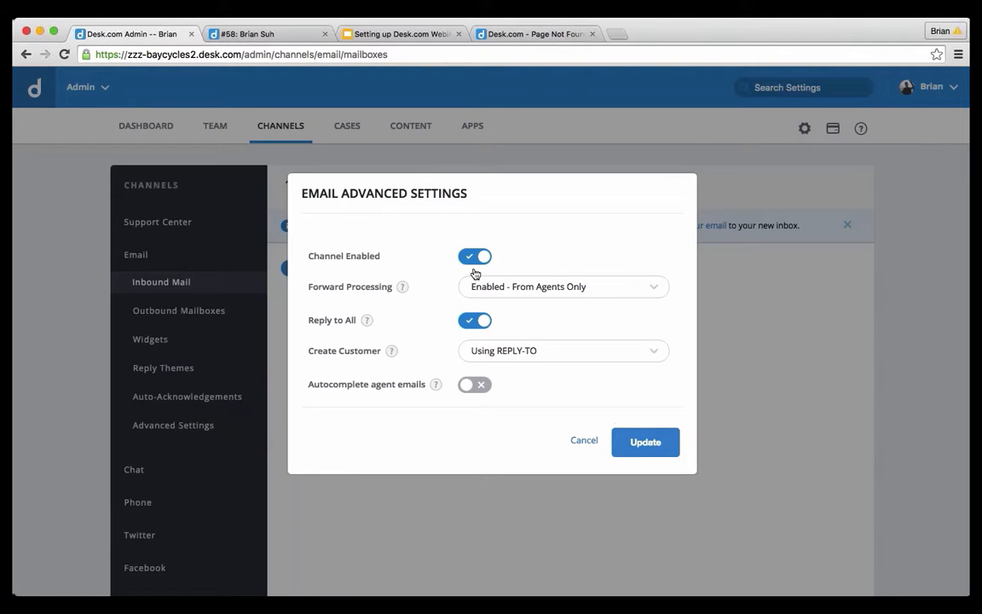
pyautogui.click(634, 440)
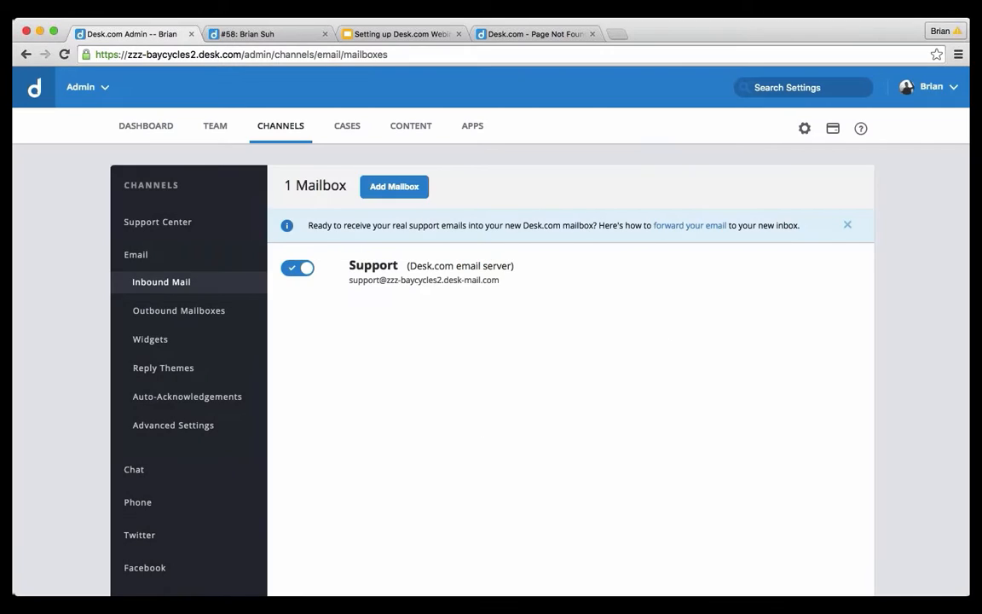
# Step: Open the Chat channel's advanced settings and save them with chat disabled and all session messages enabled
pyautogui.click(132, 468)
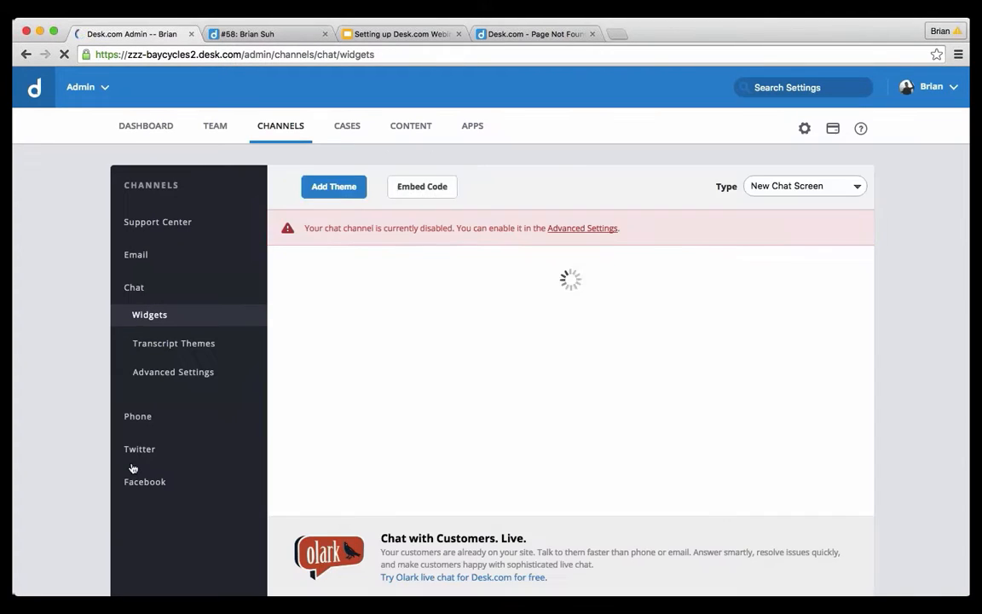
pyautogui.click(173, 370)
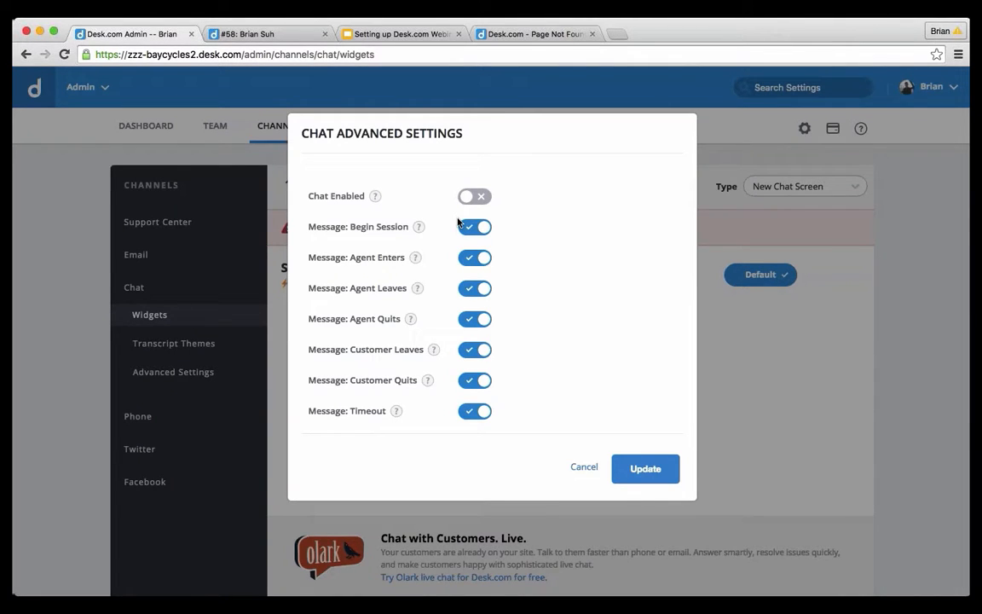
pyautogui.click(645, 468)
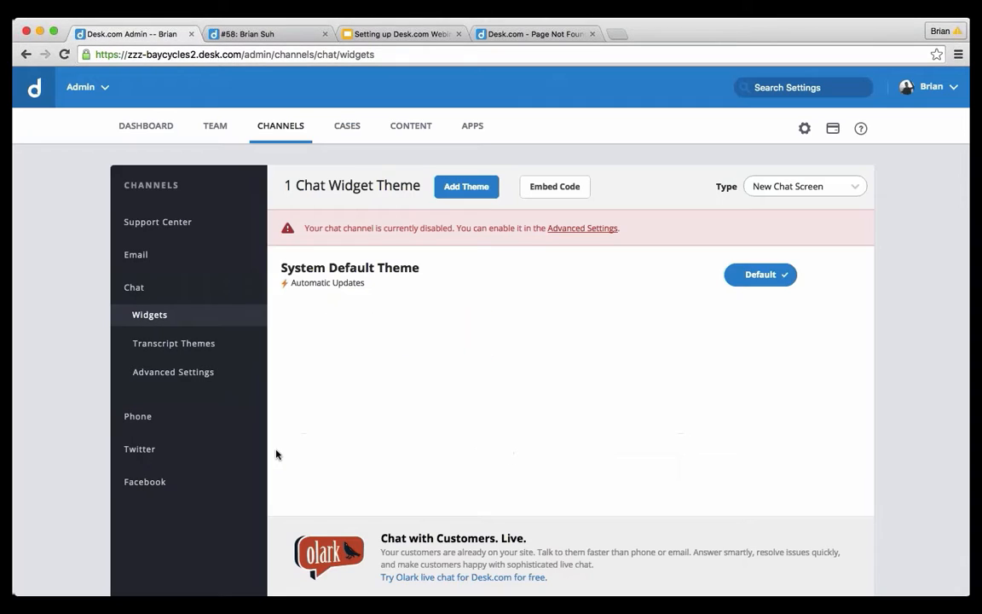
# Step: Disable phone calls in the Phone channel settings and save the update
pyautogui.click(142, 417)
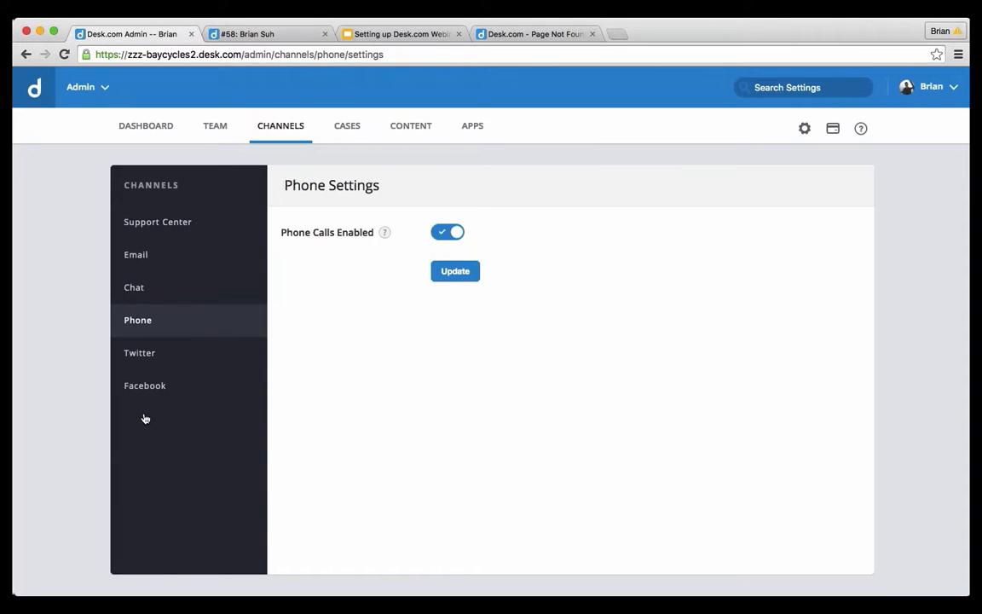
pyautogui.click(447, 231)
pyautogui.click(455, 271)
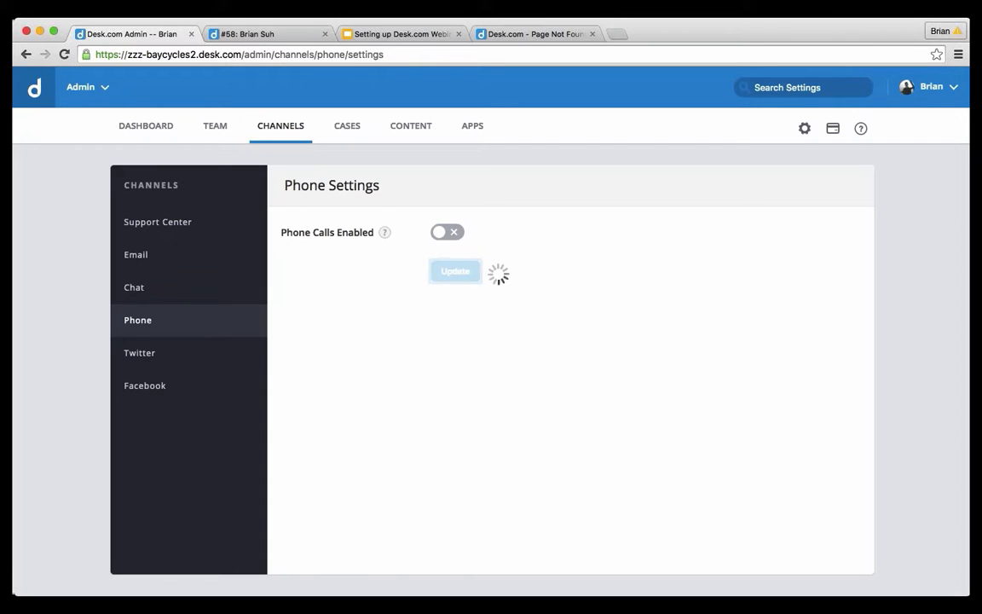
# Step: Open the Twitter channel's advanced settings and save them with the channel disabled
pyautogui.click(146, 357)
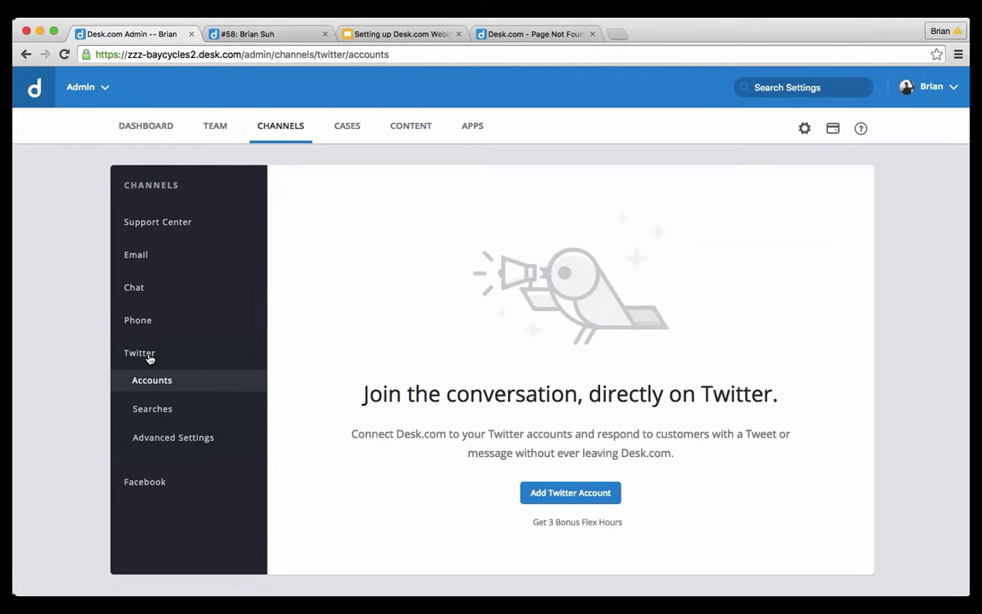
pyautogui.click(156, 436)
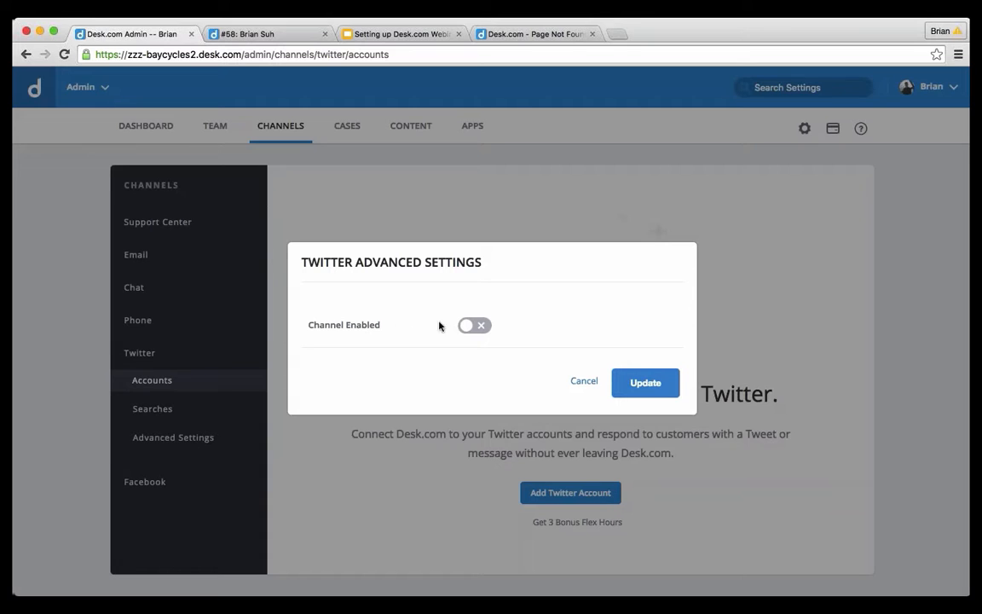
pyautogui.click(645, 383)
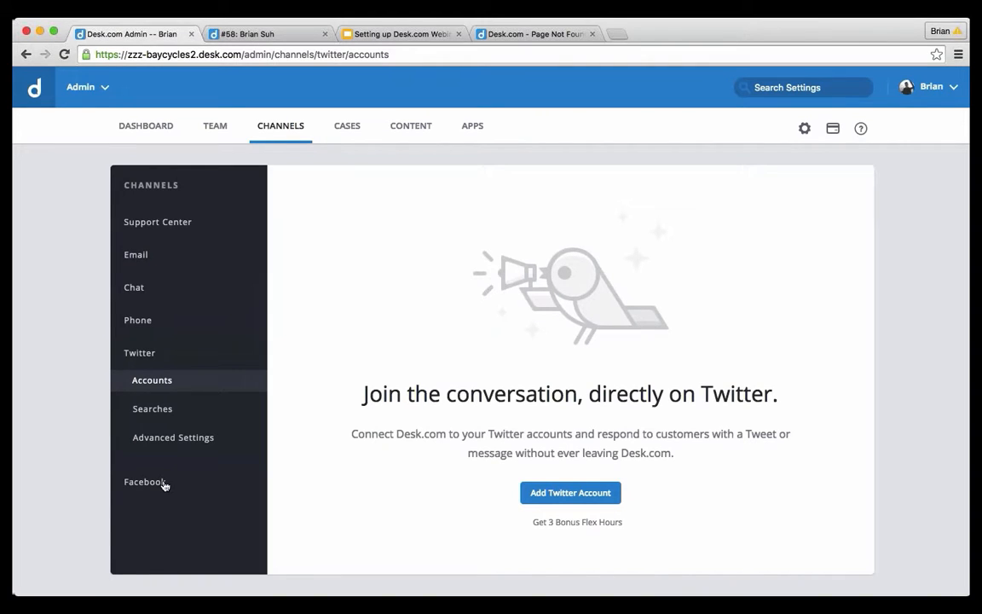
# Step: Open the Facebook channel's advanced settings and save them with the channel disabled
pyautogui.click(152, 483)
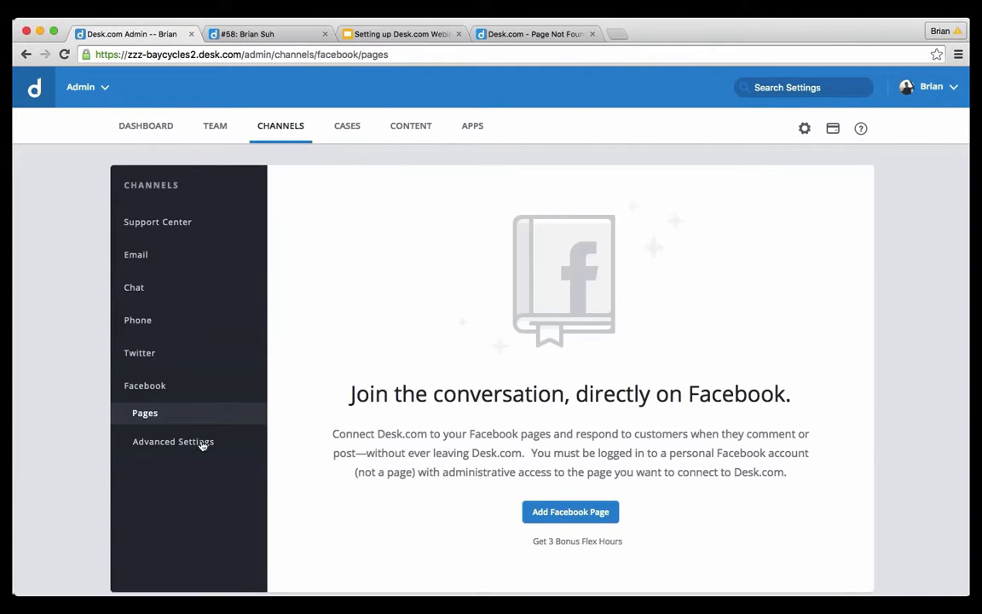
pyautogui.click(196, 442)
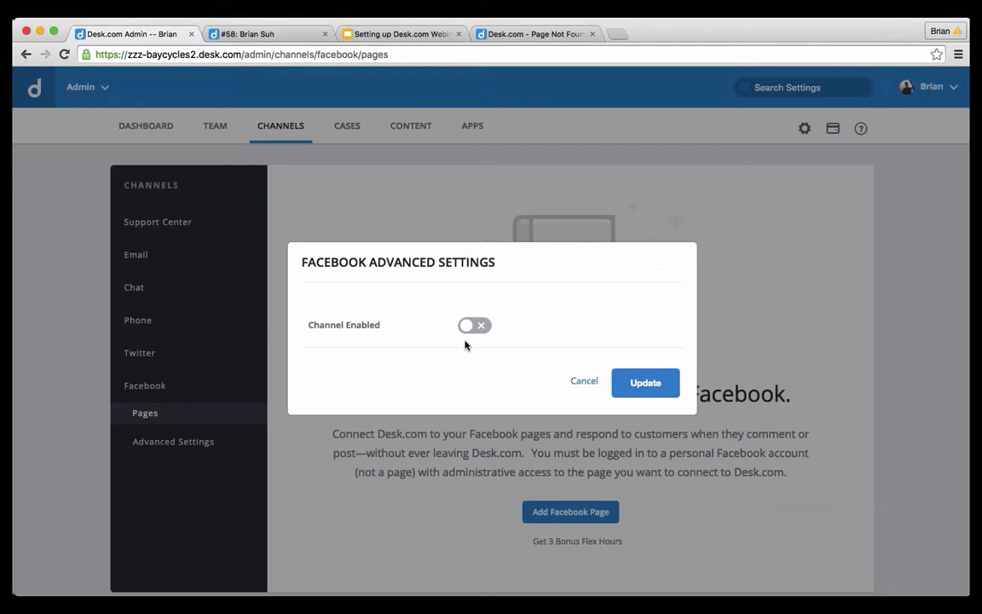
pyautogui.click(634, 383)
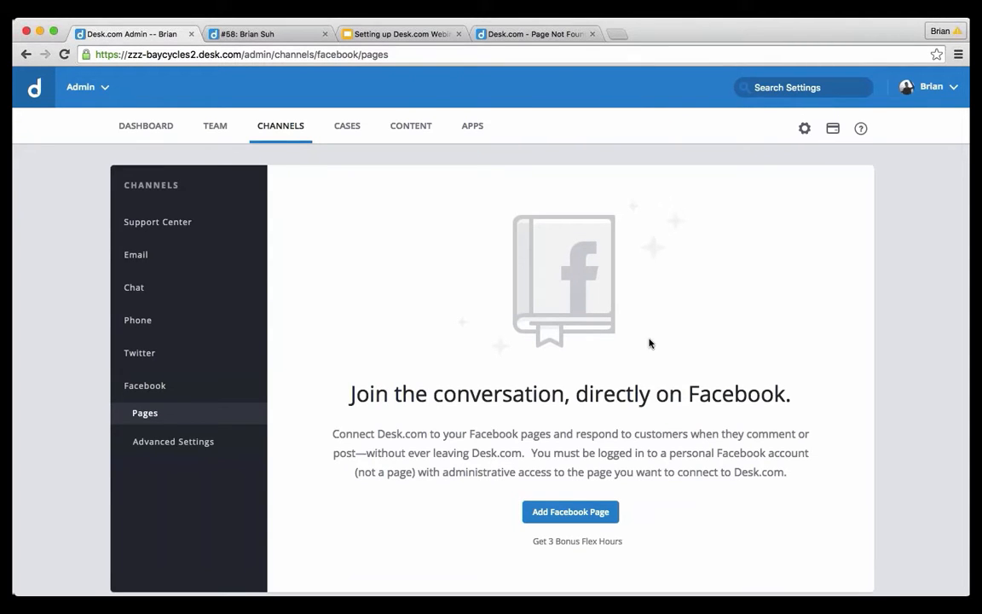
# Step: Check the portal page again, and select the Support Center's web address in its Overview in Desk.com Admin
pyautogui.click(541, 36)
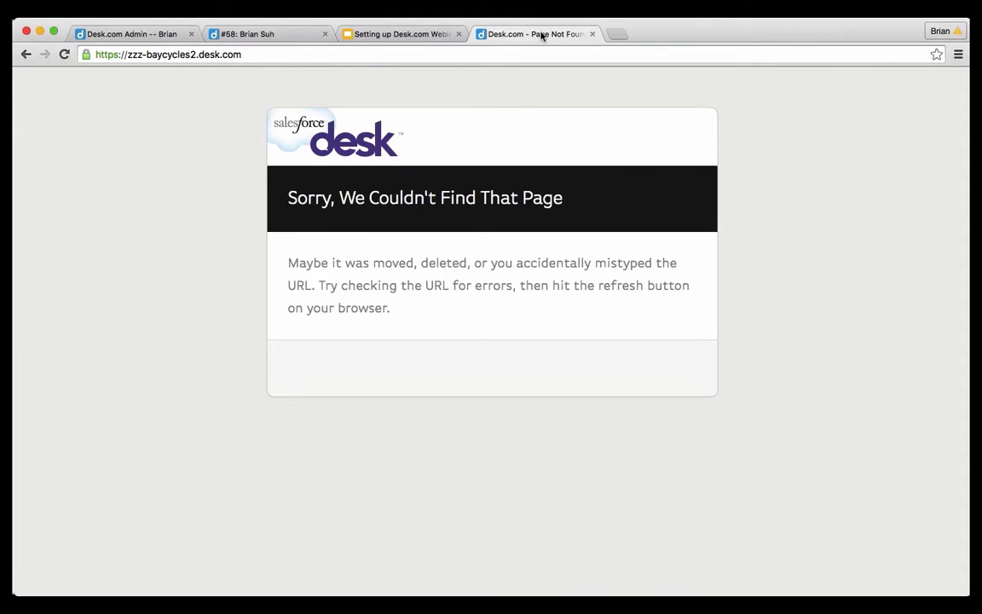
pyautogui.click(149, 35)
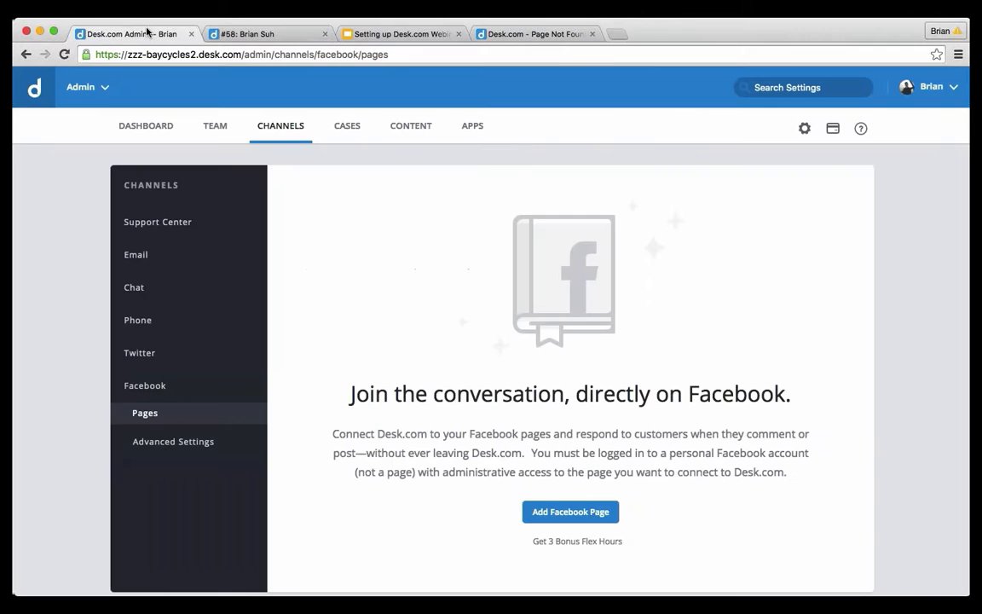
pyautogui.click(150, 225)
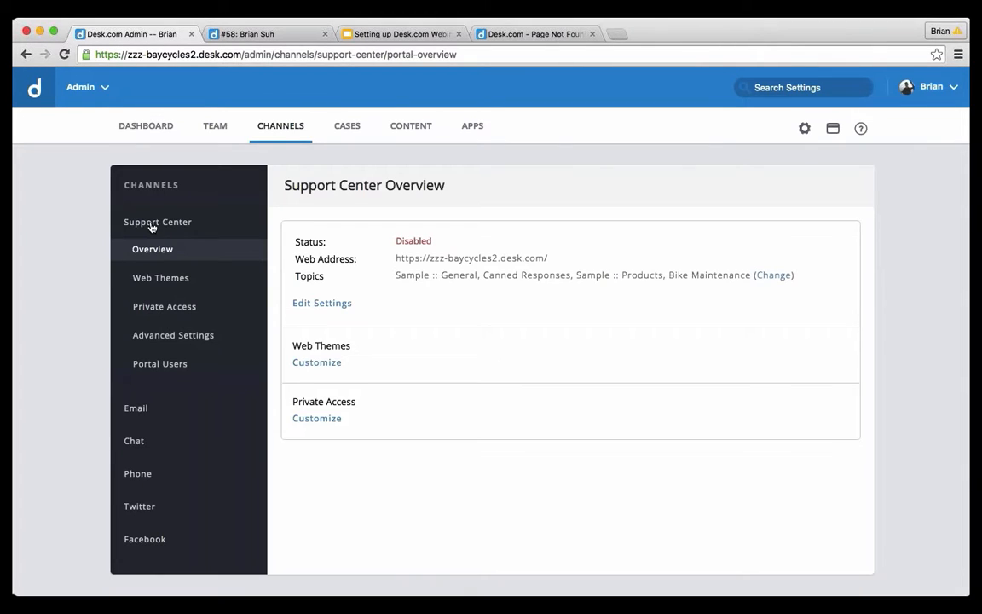
pyautogui.moveTo(394, 257); pyautogui.dragTo(559, 260)
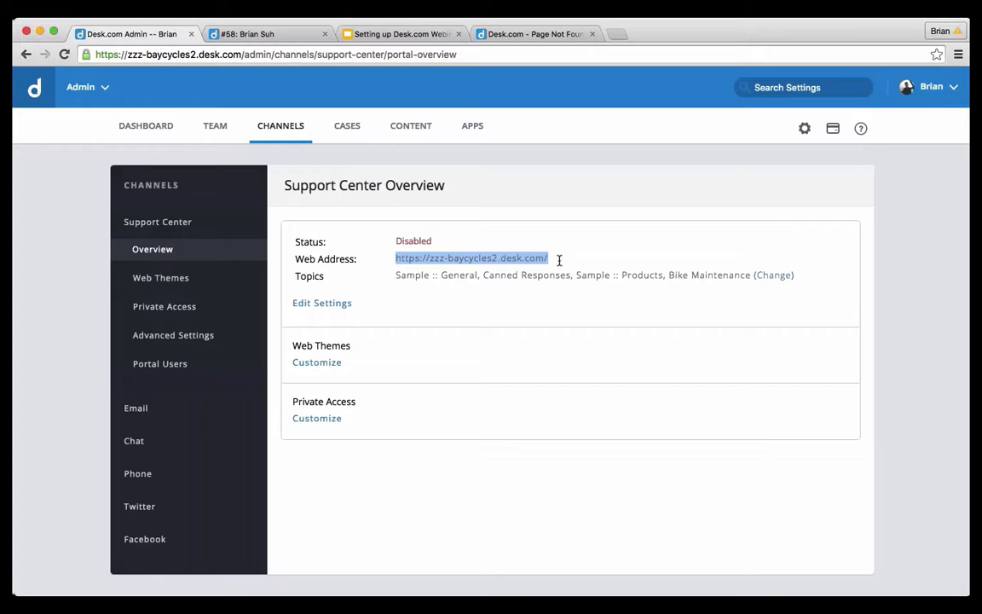
# Step: Switch to the Next Gen Agent, reload the case inbox, and view which channels are offered for creating a new case
pyautogui.click(260, 34)
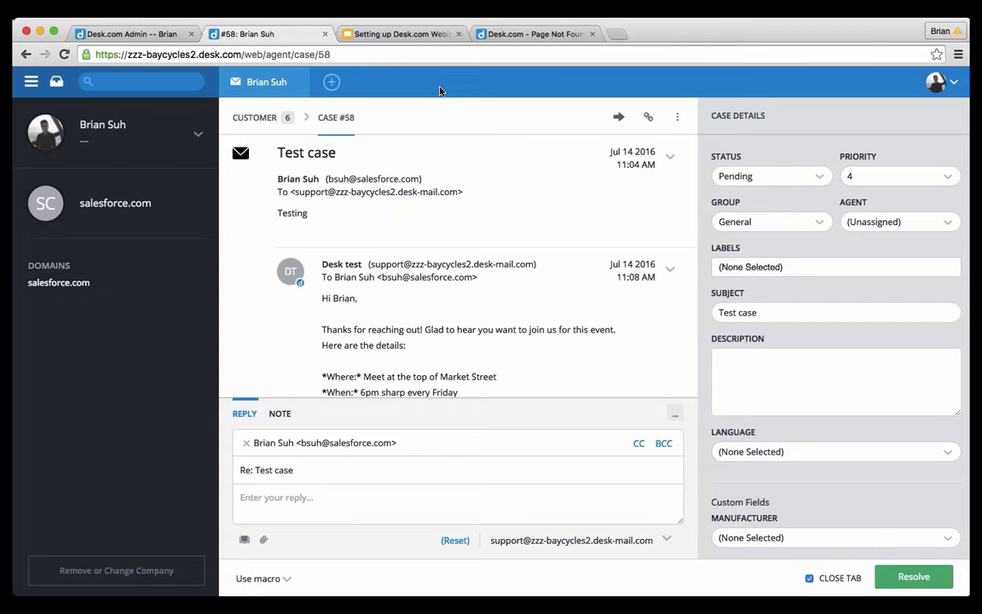
pyautogui.click(56, 81)
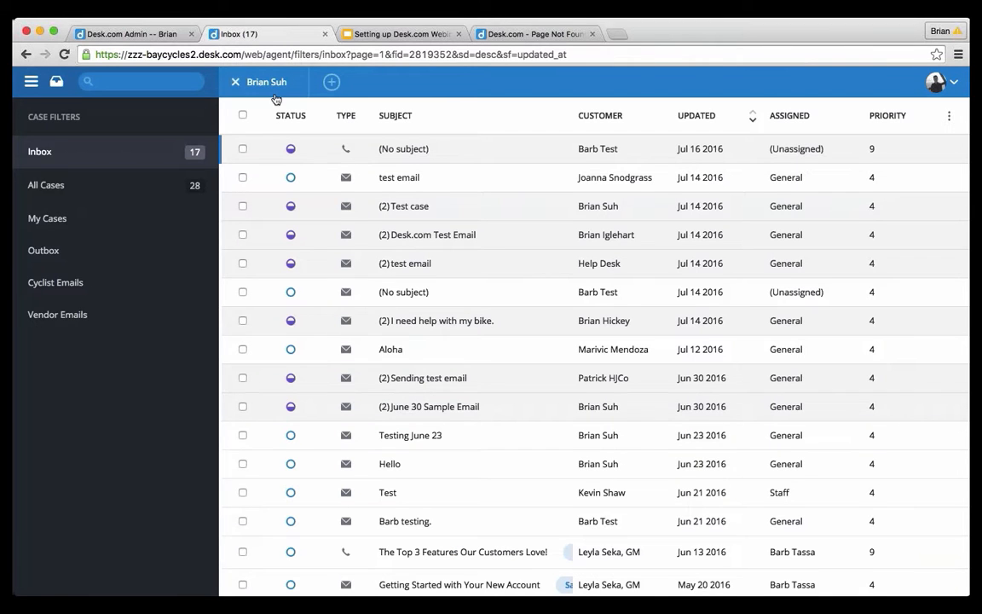
pyautogui.click(331, 83)
pyautogui.press('super+r')
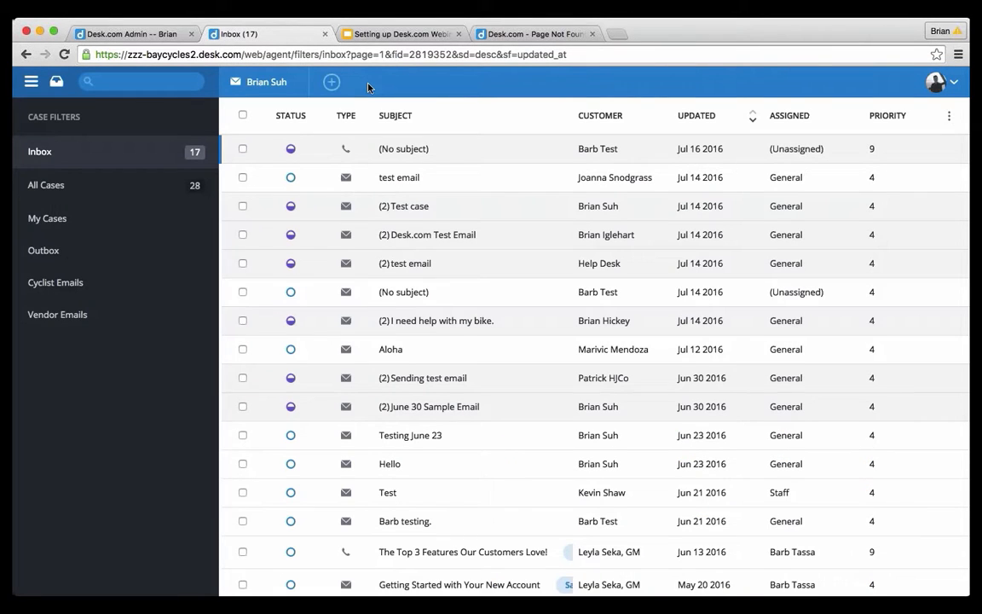
pyautogui.click(331, 82)
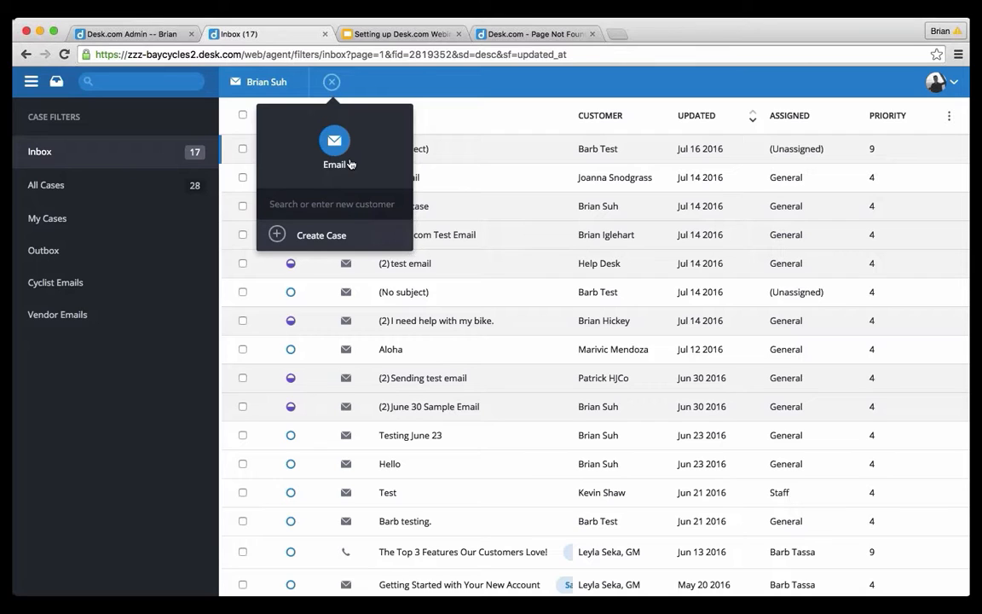
# Step: Return to Desk.com Admin and open the case custom fields in the case management settings
pyautogui.click(144, 36)
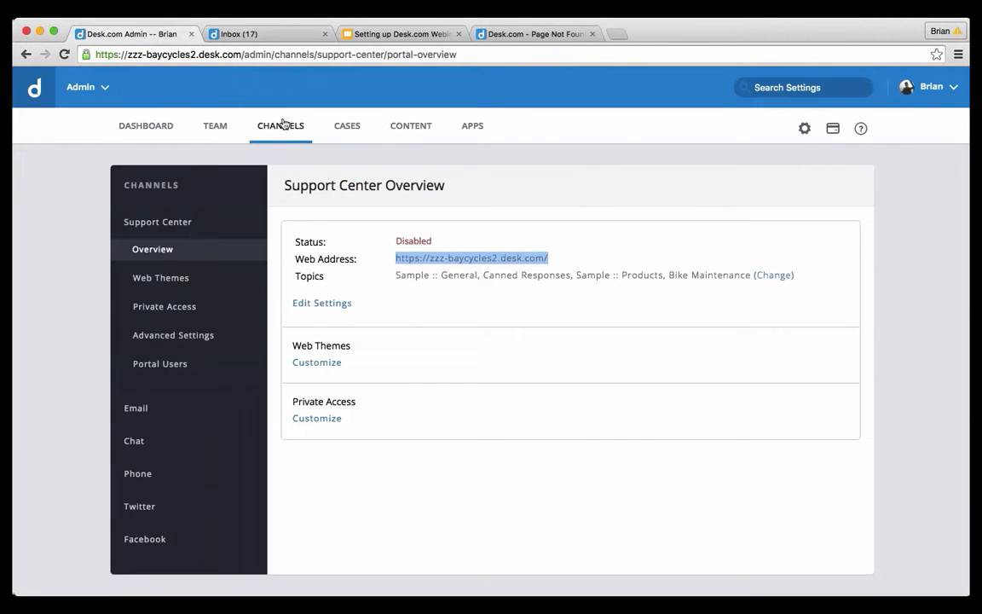
pyautogui.click(340, 127)
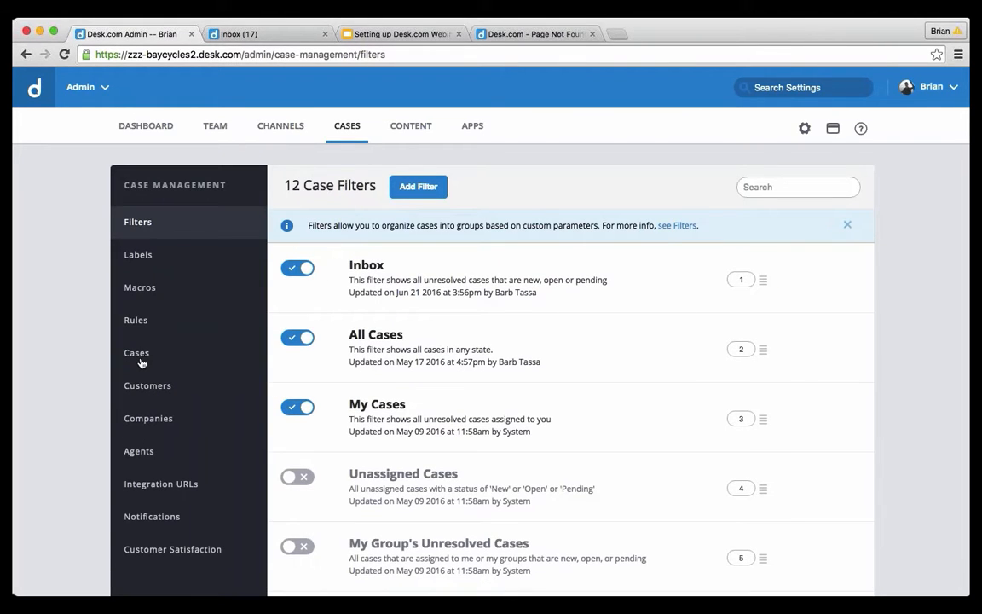
pyautogui.click(141, 363)
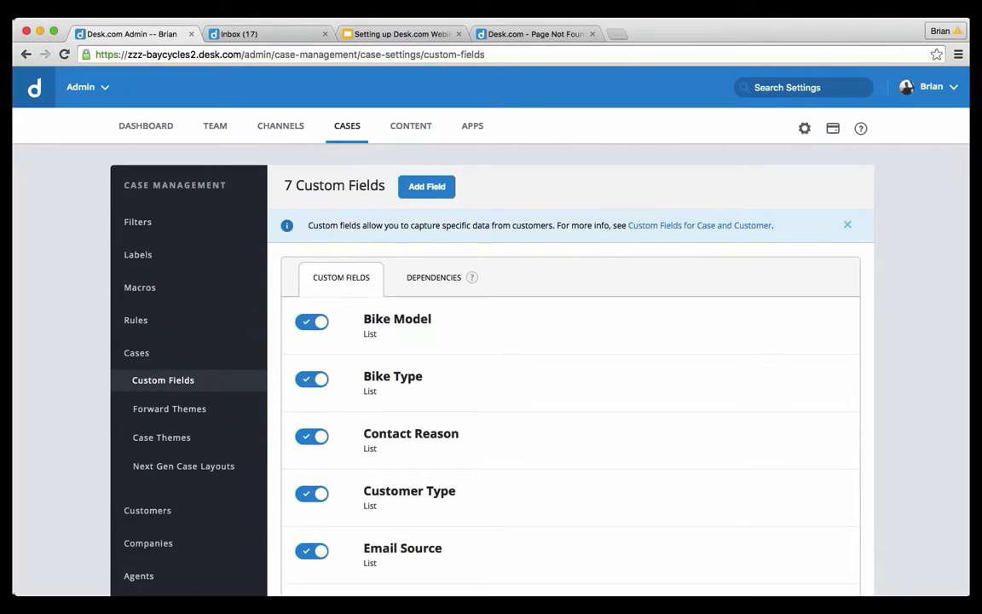
# Step: Start a new case custom field with the List data type and add the options Bike 1 and Bike 2
pyautogui.click(436, 188)
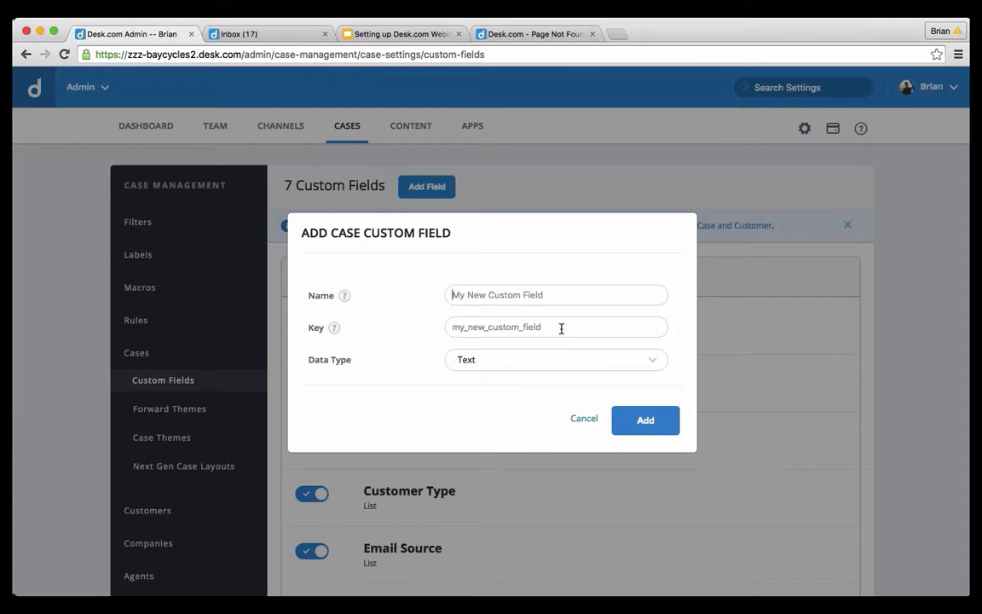
pyautogui.click(657, 364)
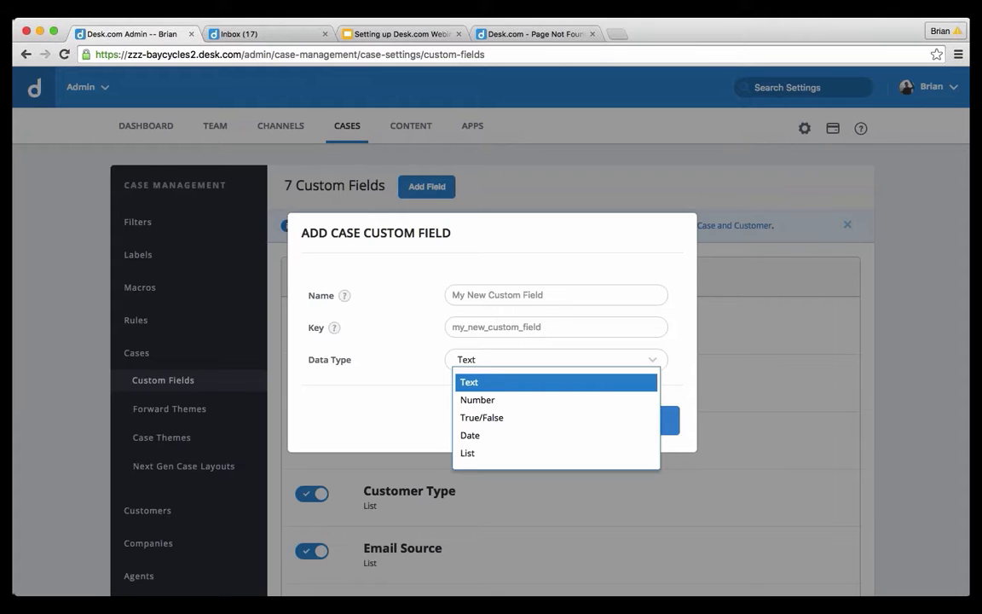
pyautogui.click(544, 456)
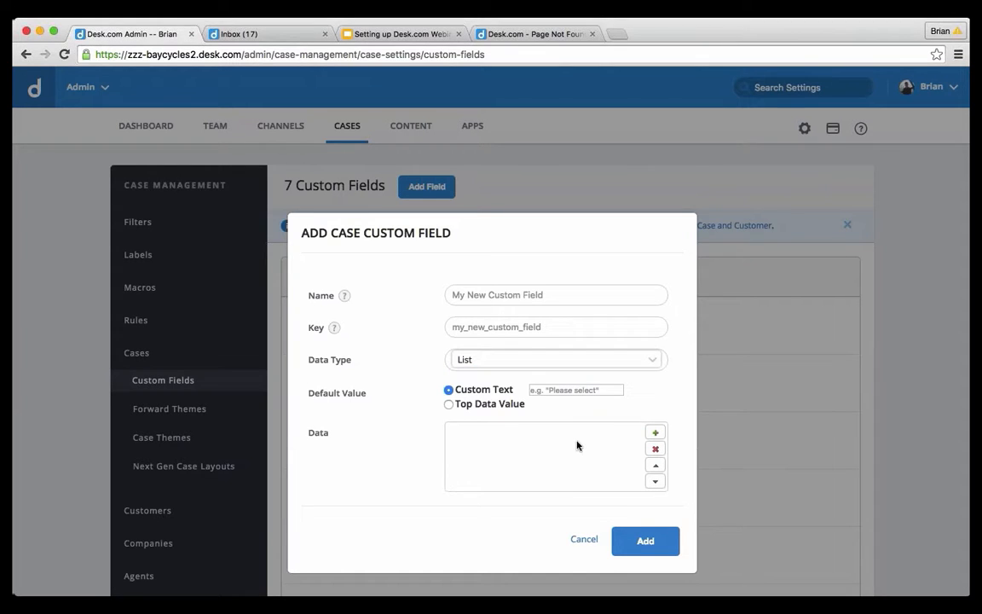
pyautogui.click(655, 434)
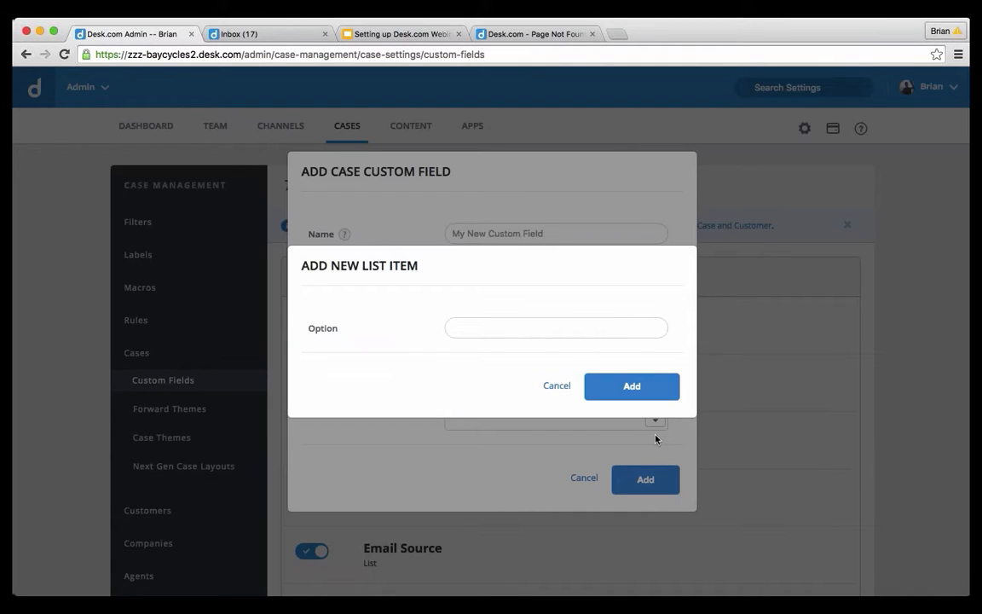
pyautogui.write('Bike 1')
pyautogui.click(656, 380)
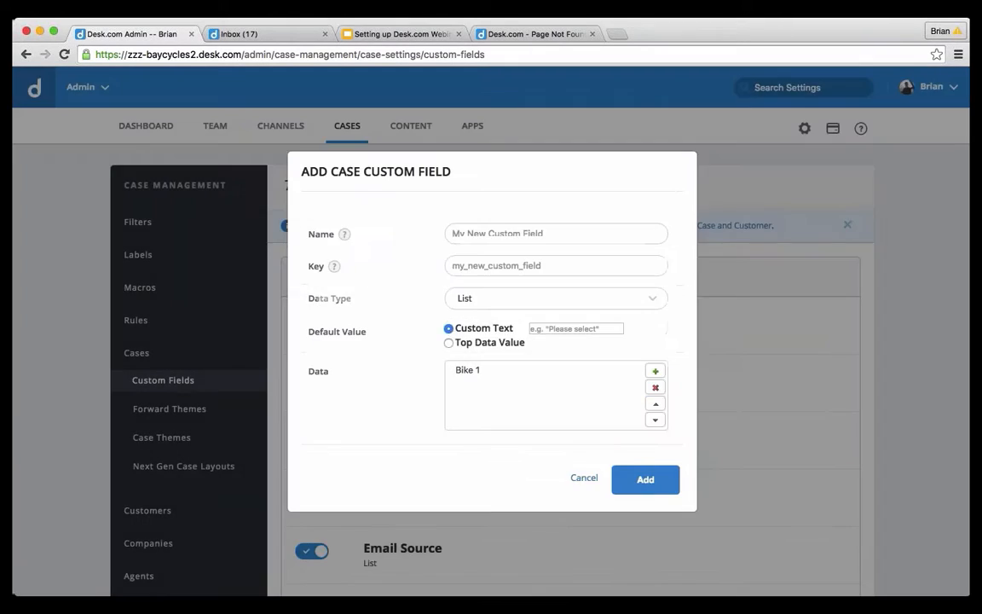
pyautogui.click(655, 373)
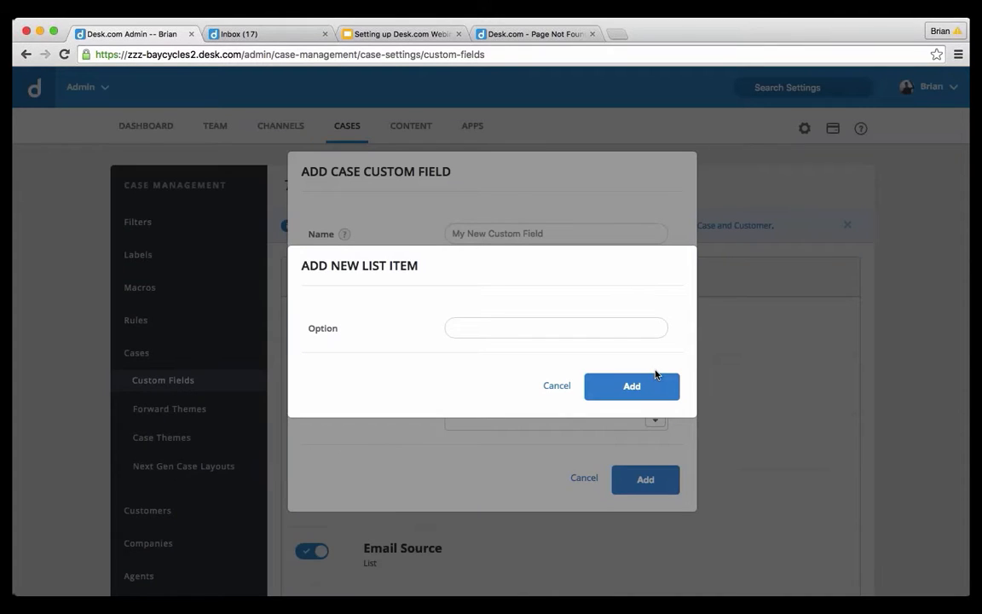
pyautogui.write('Bike 2')
pyautogui.click(655, 380)
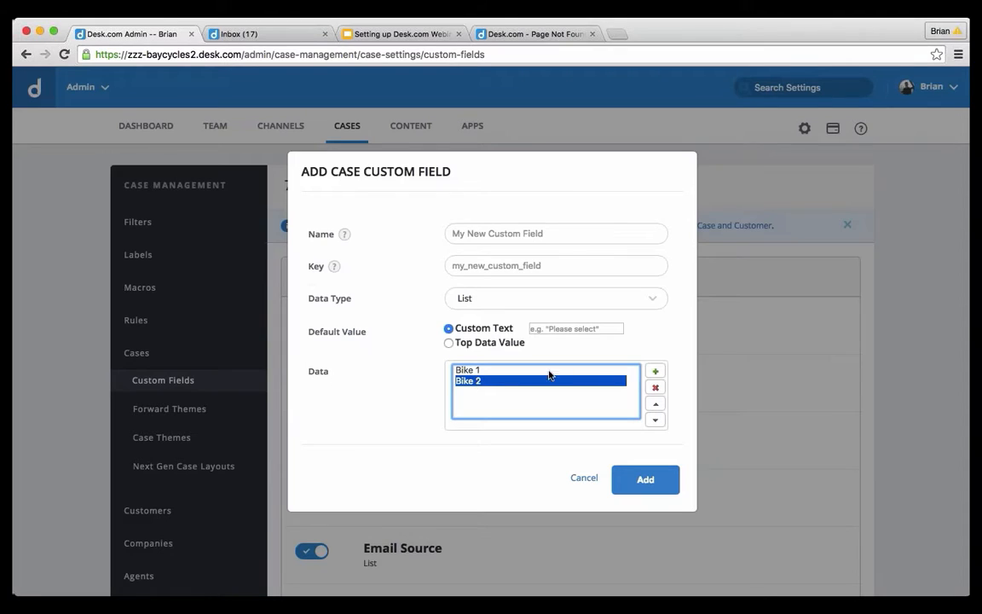
# Step: Move the Bike 2 option above Bike 1, delete it, and add a Bike 2 option again
pyautogui.click(655, 403)
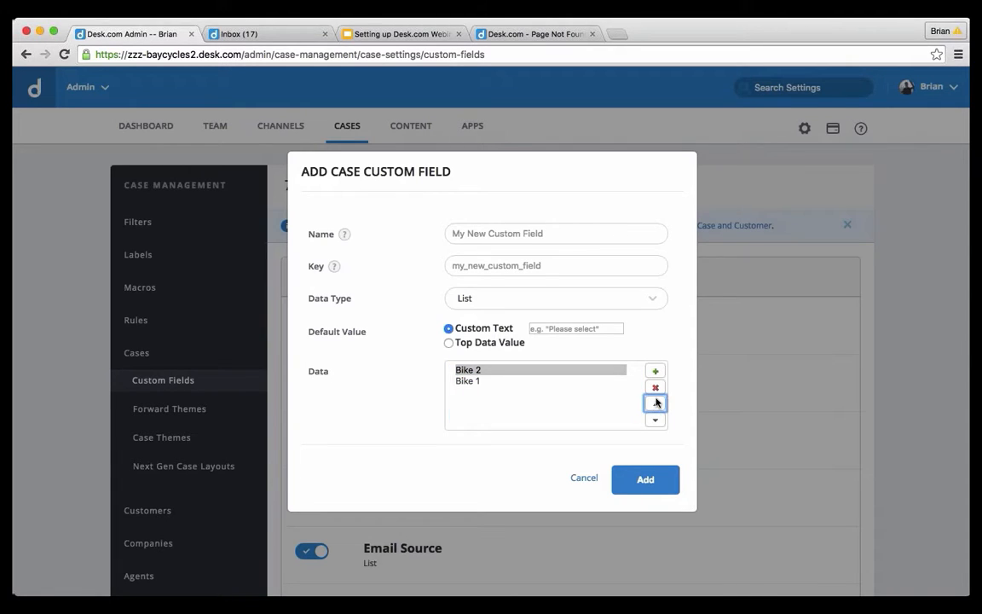
pyautogui.click(655, 388)
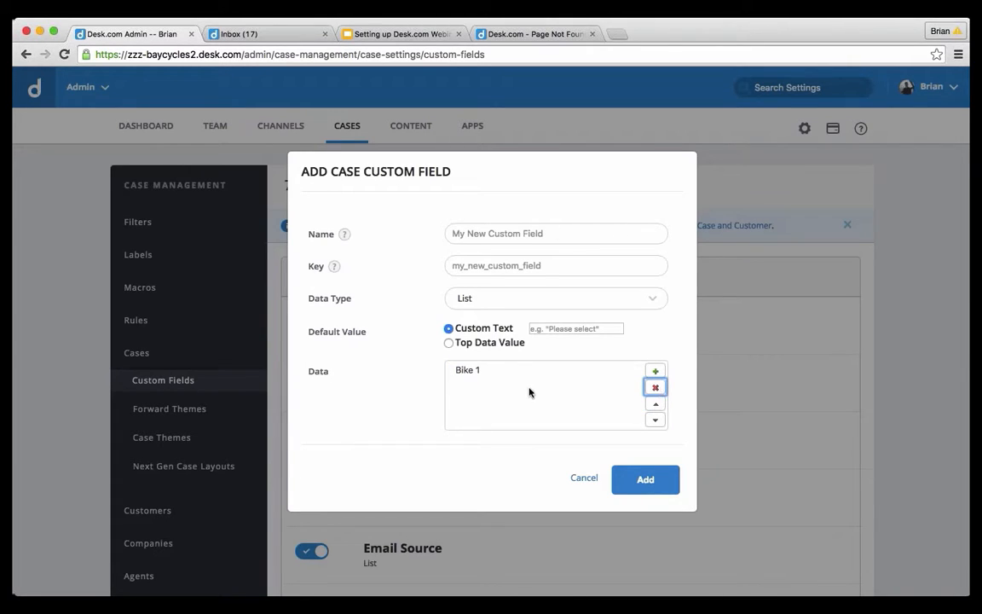
pyautogui.click(655, 370)
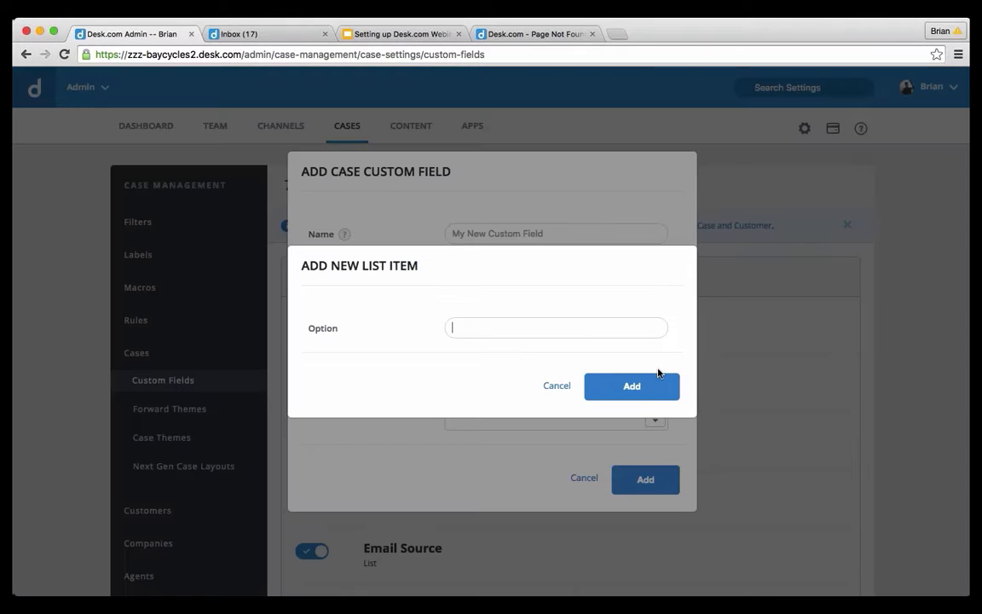
pyautogui.write('b')
pyautogui.press('BackSpace')
pyautogui.write('Bike 2')
pyautogui.click(654, 385)
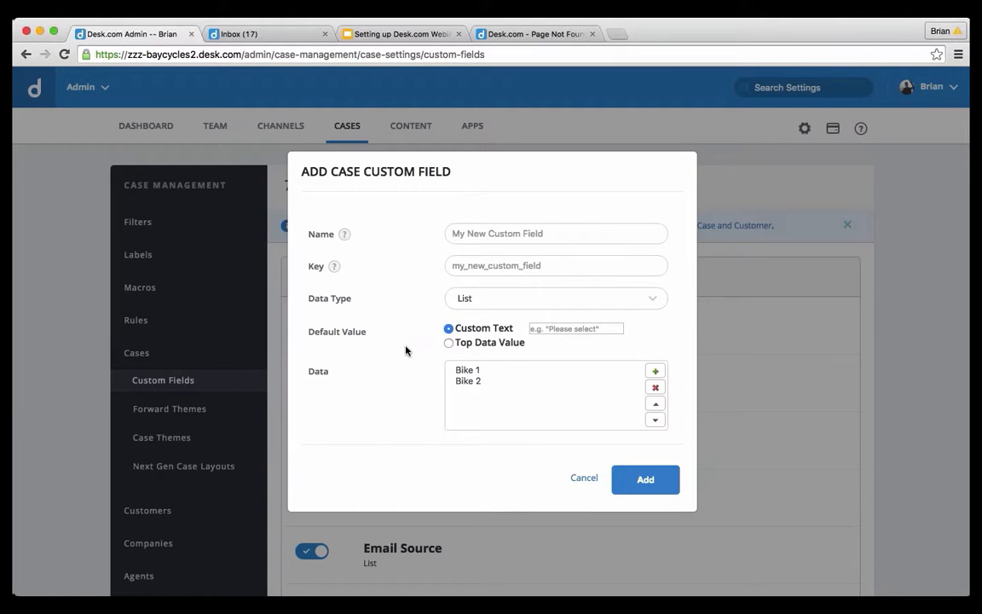
# Step: Try Top Data Value as the default value, switch back to Custom Text, and cancel the new custom field
pyautogui.click(449, 343)
pyautogui.click(449, 343)
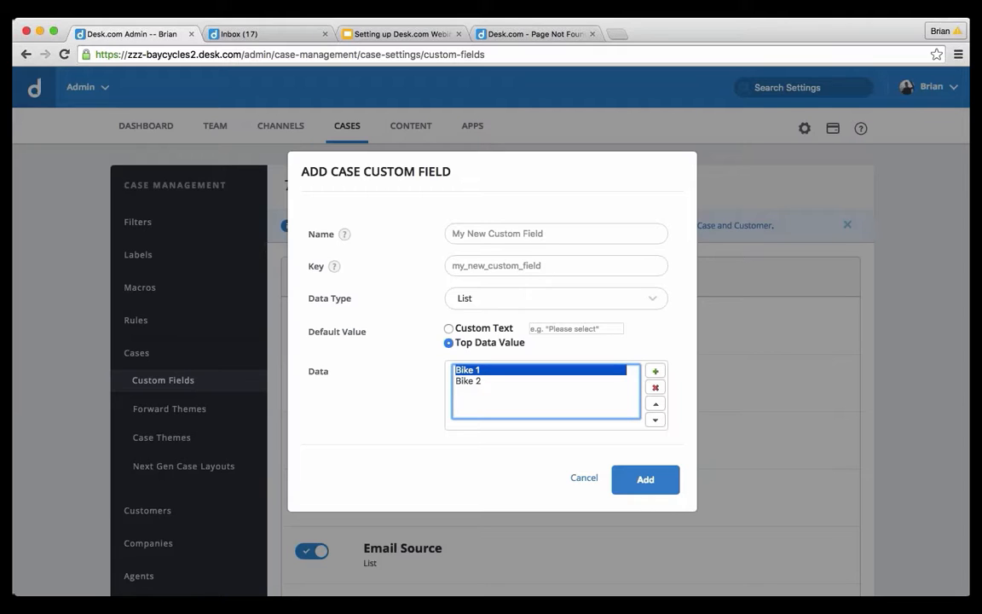
pyautogui.click(449, 329)
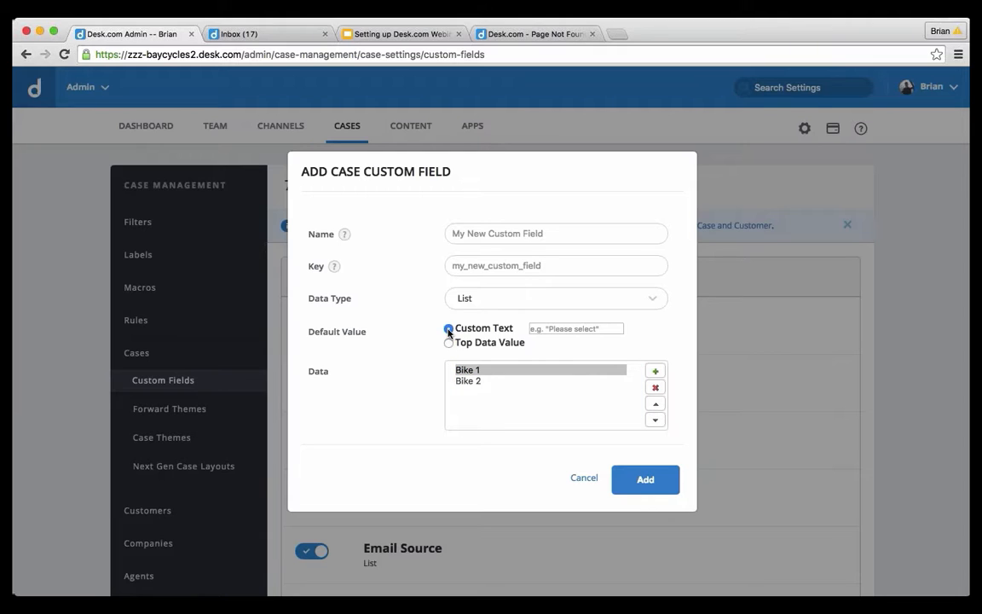
pyautogui.click(550, 329)
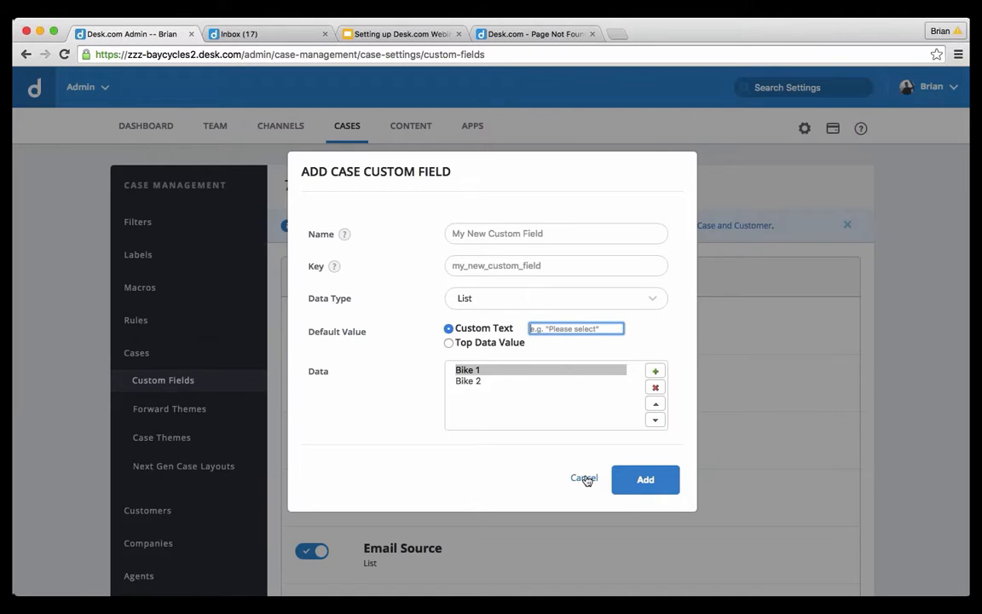
pyautogui.click(585, 478)
# Step: View the settings and list options of the Bike Model and Customer Type custom fields, closing each without updating it
pyautogui.scroll(-1, 426, 452)
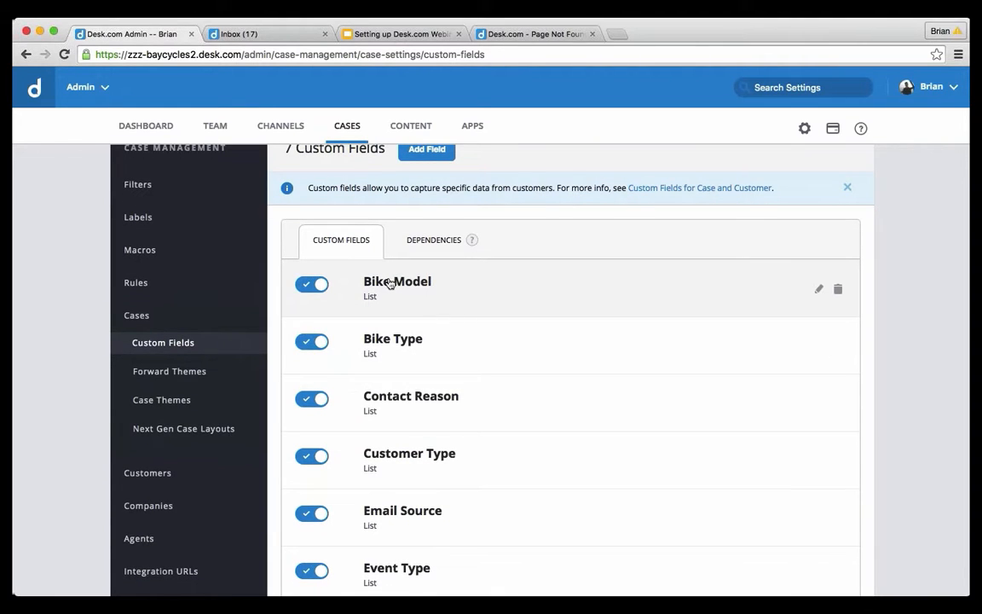
pyautogui.click(818, 289)
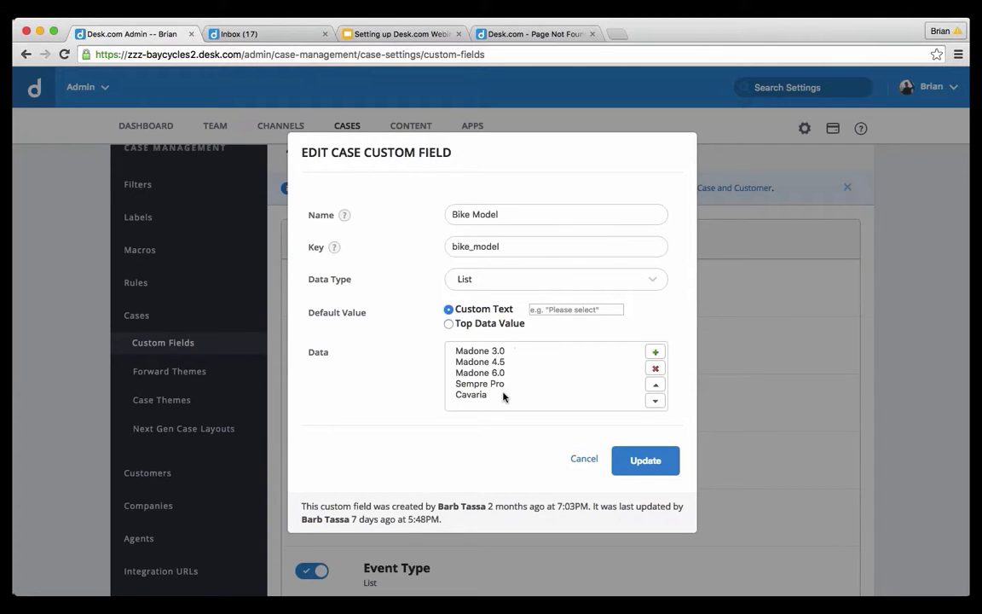
pyautogui.click(579, 461)
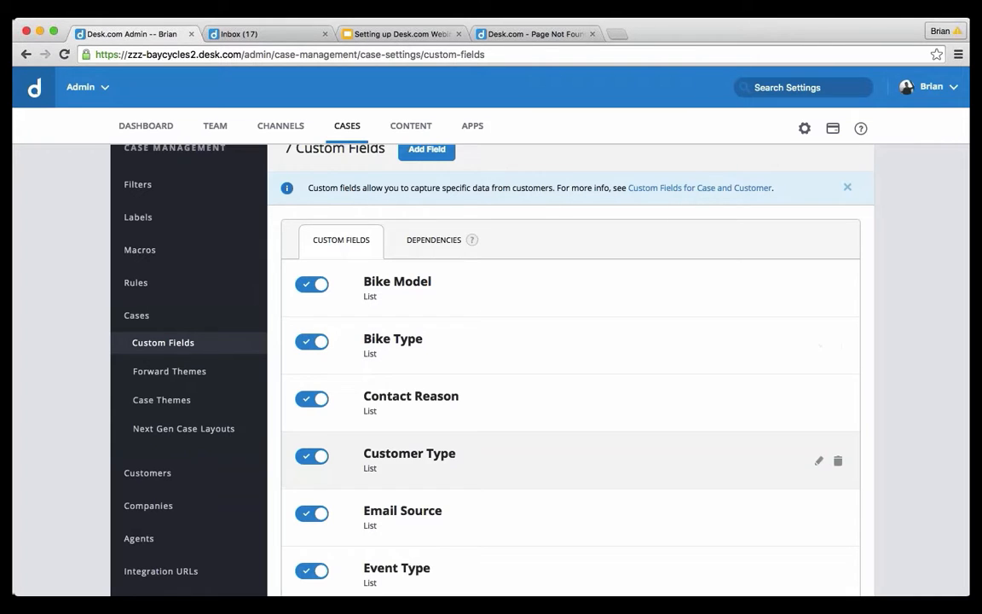
pyautogui.click(818, 460)
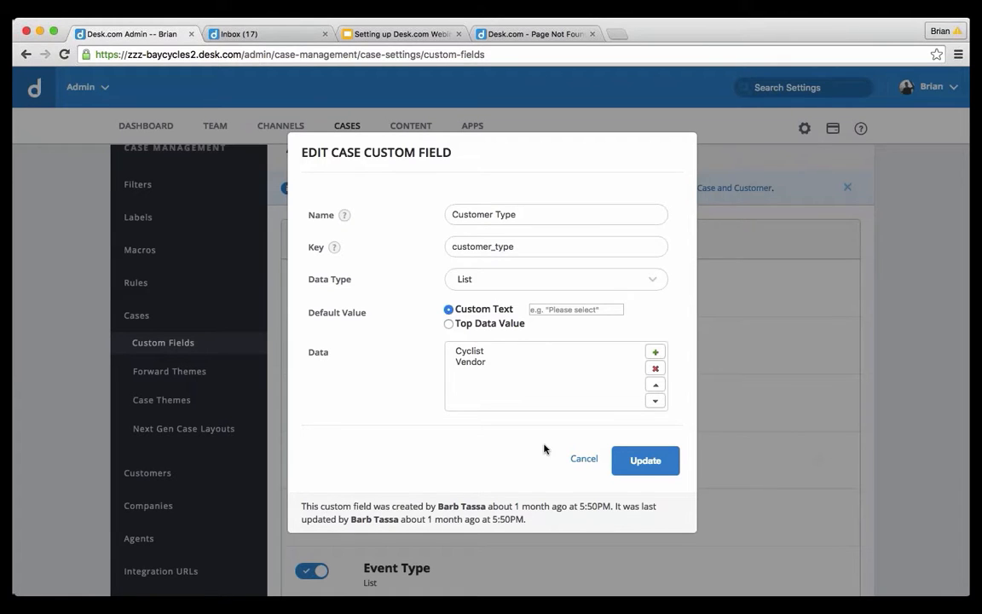
pyautogui.click(573, 458)
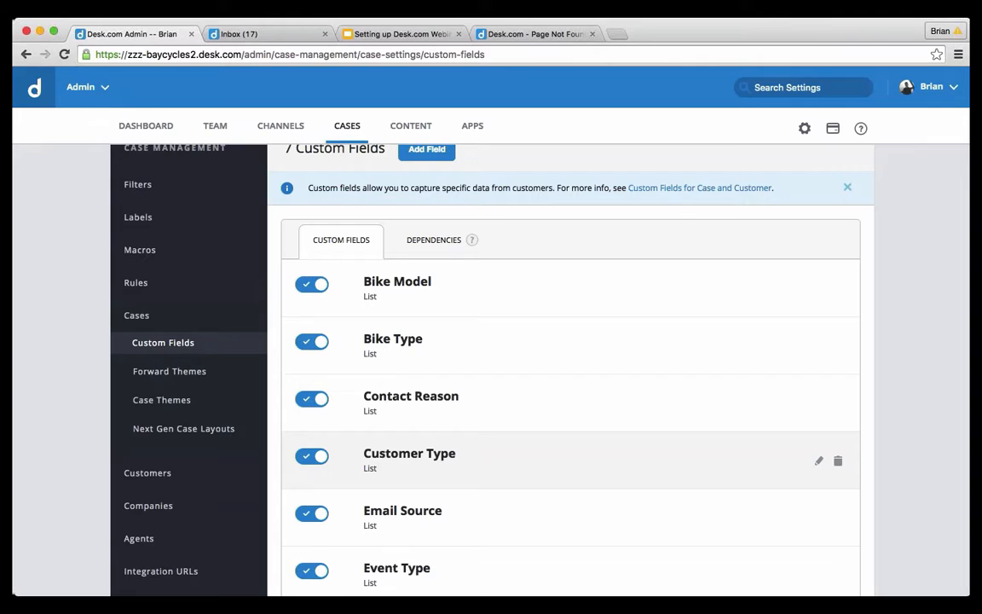
# Step: Open the Staff layout in the Next Gen case layouts for editing
pyautogui.scroll(2, 570, 397)
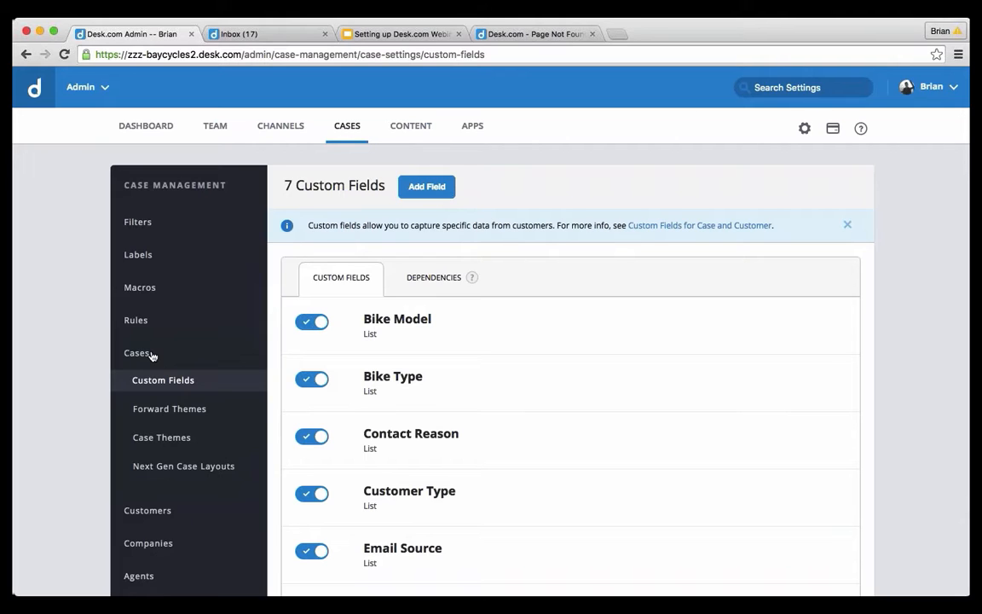
pyautogui.click(179, 467)
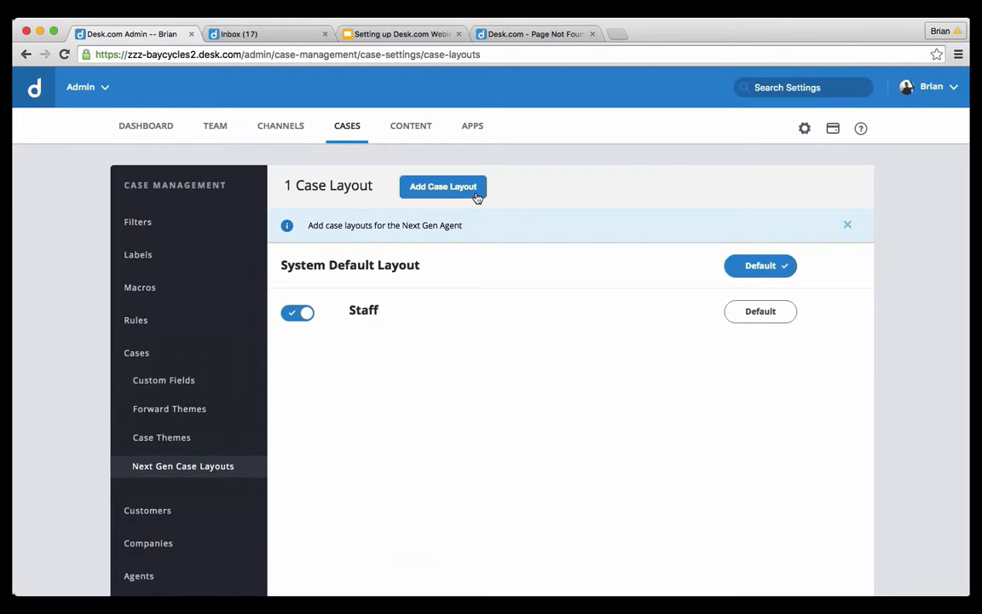
pyautogui.click(372, 313)
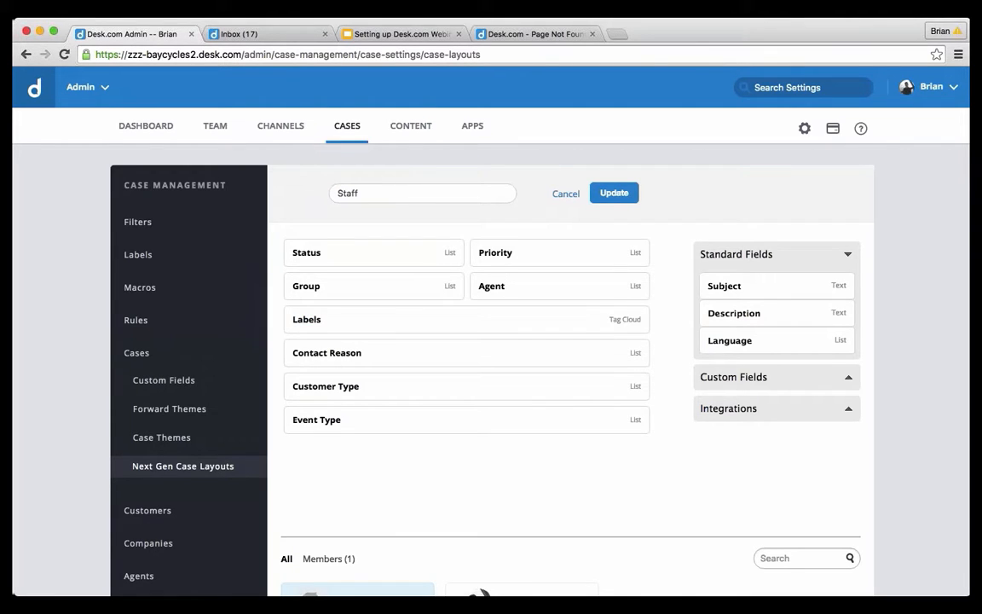
# Step: Switch to the Next Gen Agent, dismiss the new-case popup, and open the "Test case" email to view its case details
pyautogui.click(278, 39)
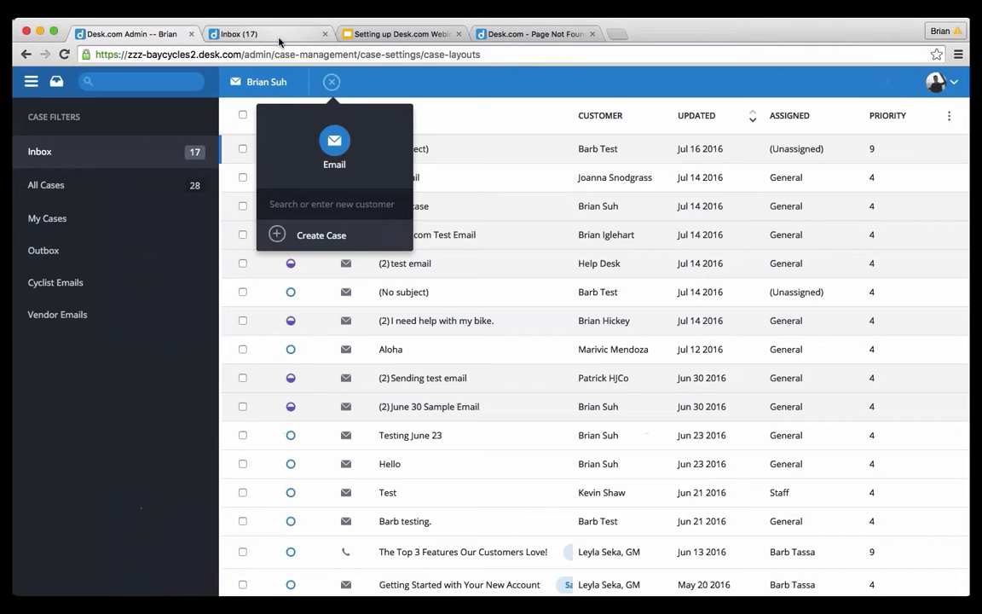
pyautogui.click(439, 104)
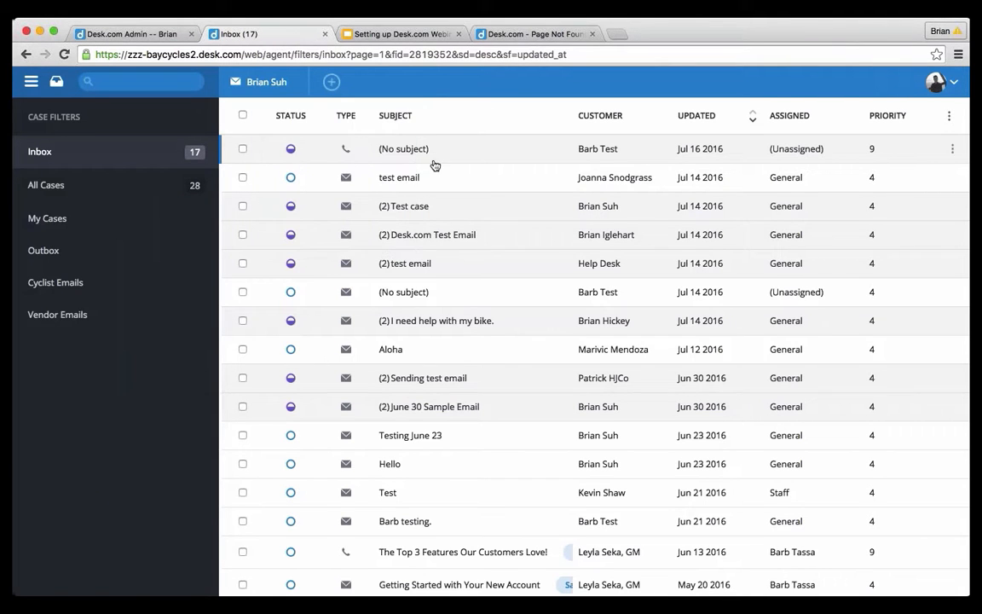
pyautogui.click(419, 209)
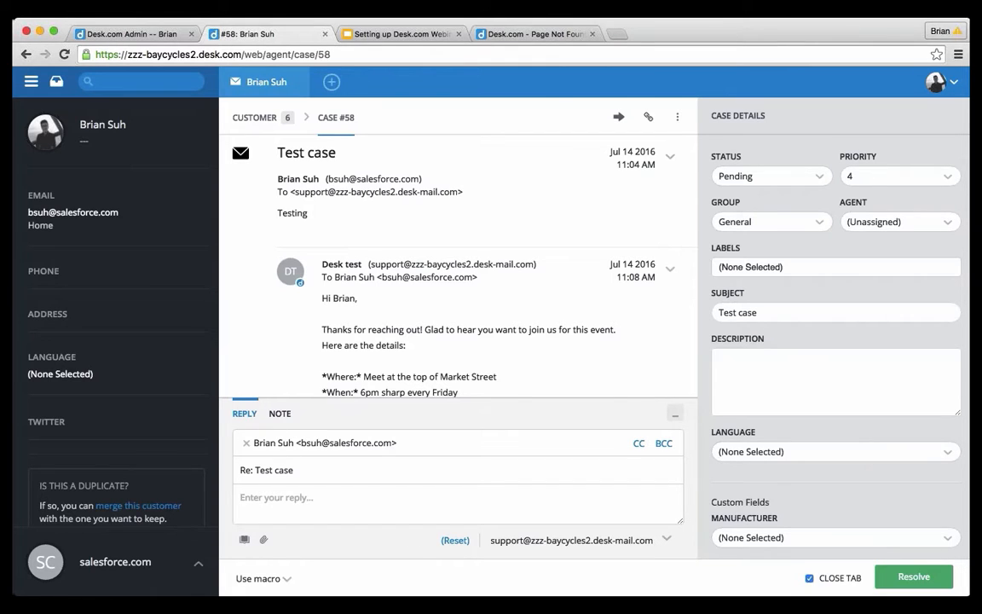
# Step: Return to Desk.com Admin, move Status below Group in the Staff layout, and add the Bike Type custom field beside it
pyautogui.click(141, 34)
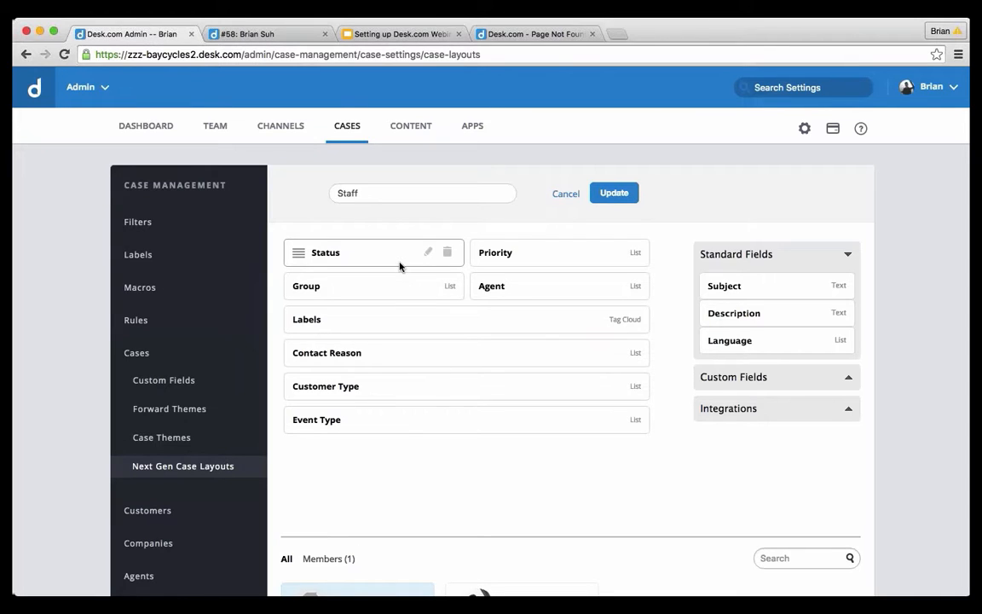
pyautogui.moveTo(297, 254); pyautogui.dragTo(304, 309)
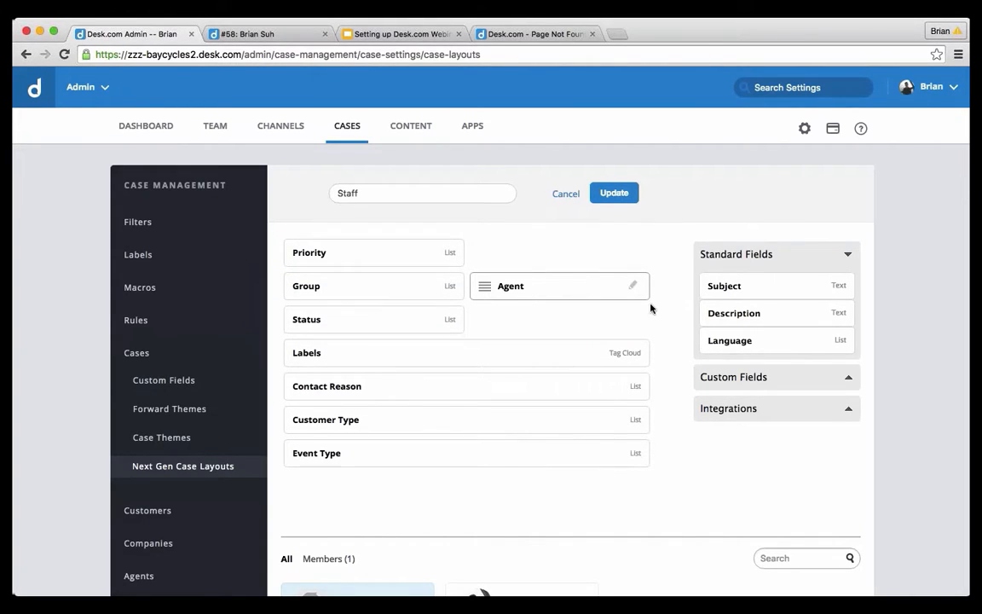
pyautogui.click(848, 377)
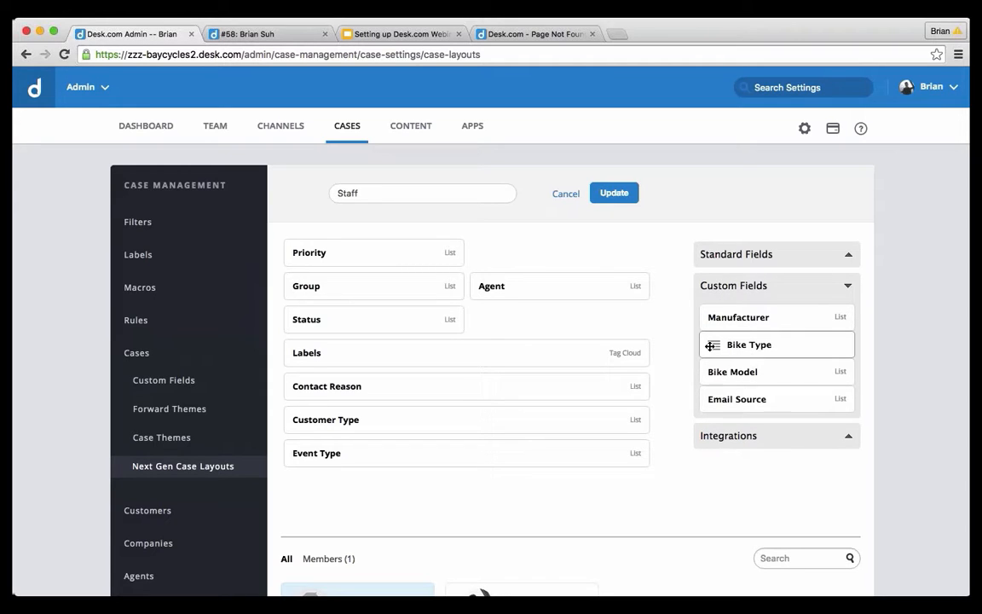
pyautogui.moveTo(710, 345); pyautogui.dragTo(535, 337)
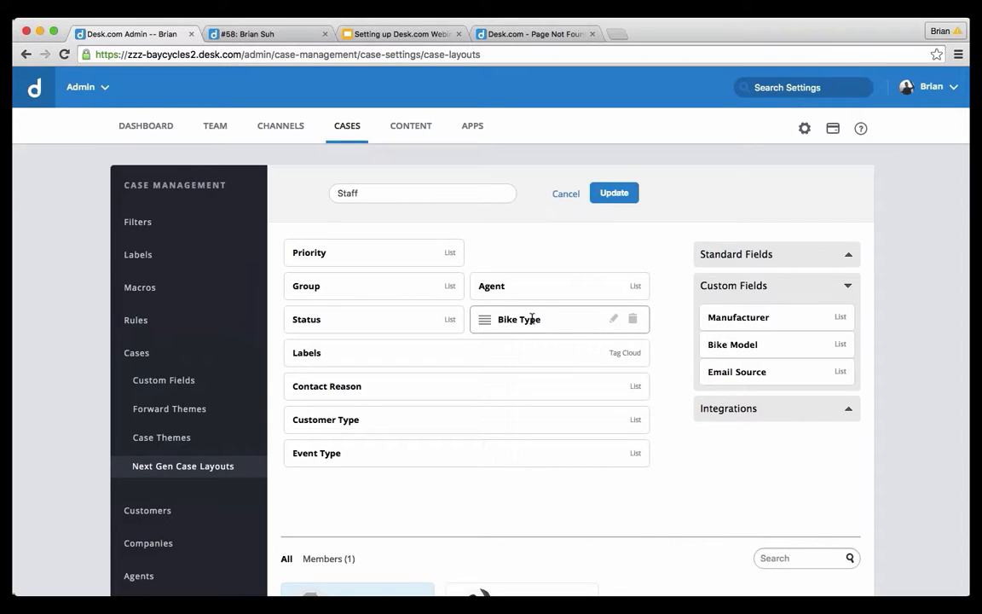
# Step: Check the Bike Type field's settings in the Staff layout without changes, and save the Event Type field with Half-width size
pyautogui.click(613, 320)
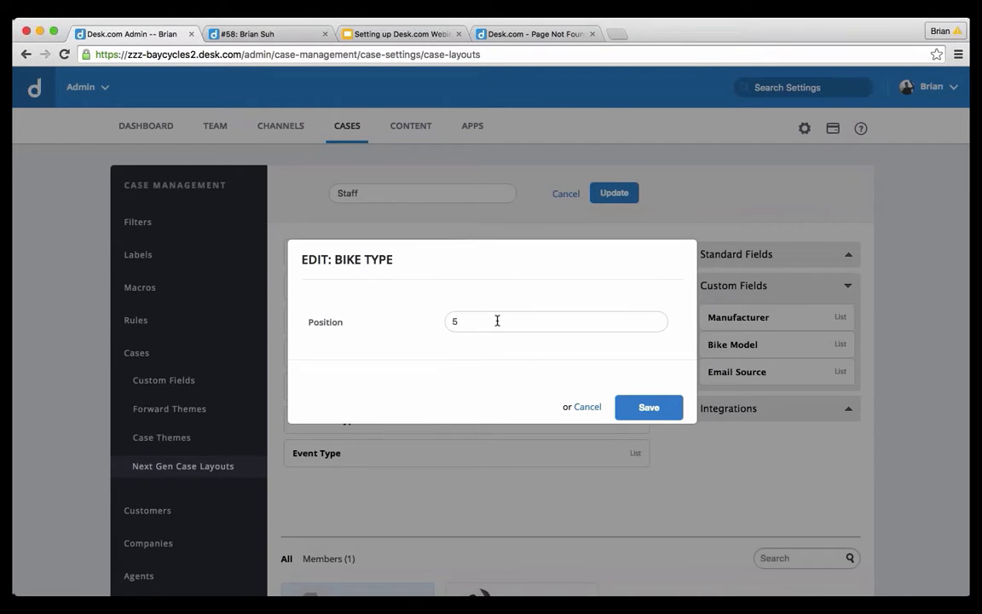
pyautogui.press('Escape')
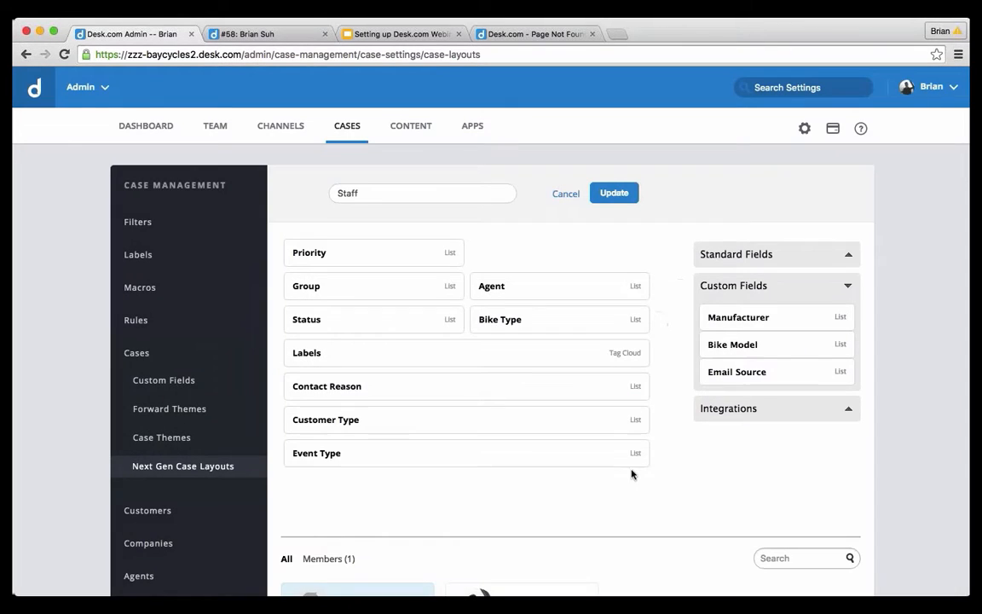
pyautogui.click(613, 452)
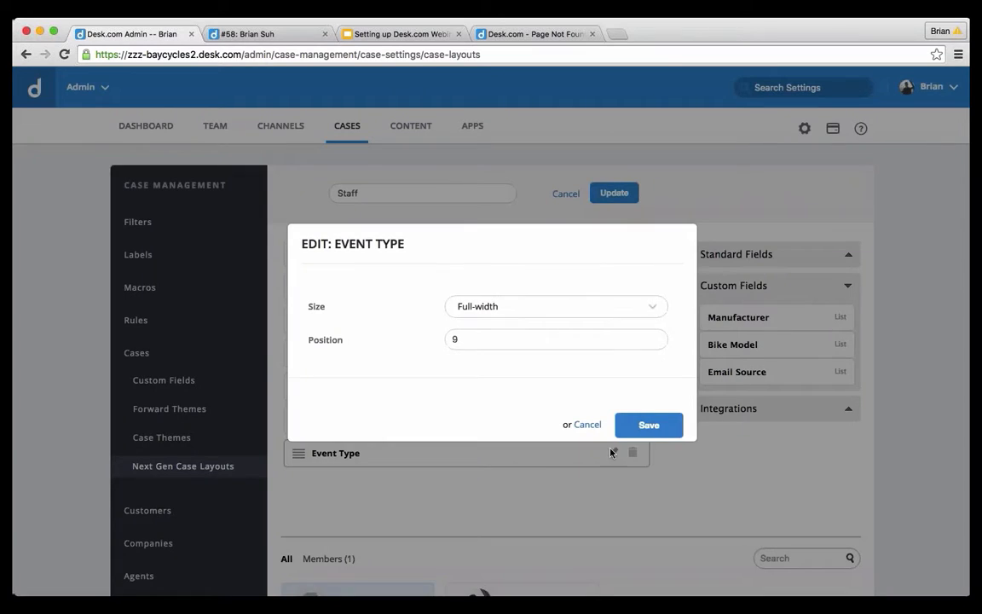
pyautogui.click(590, 309)
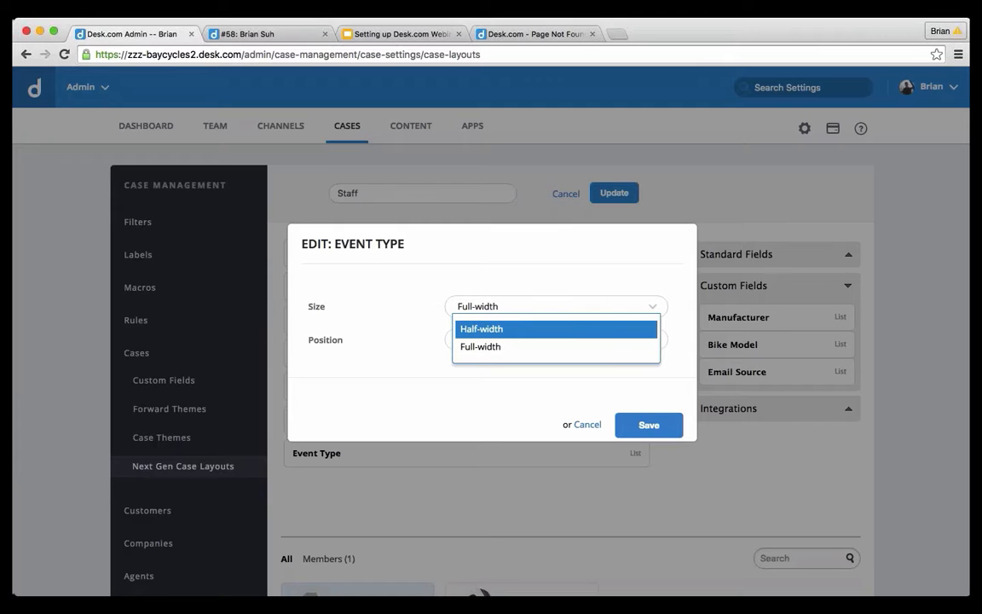
pyautogui.click(572, 328)
pyautogui.click(649, 425)
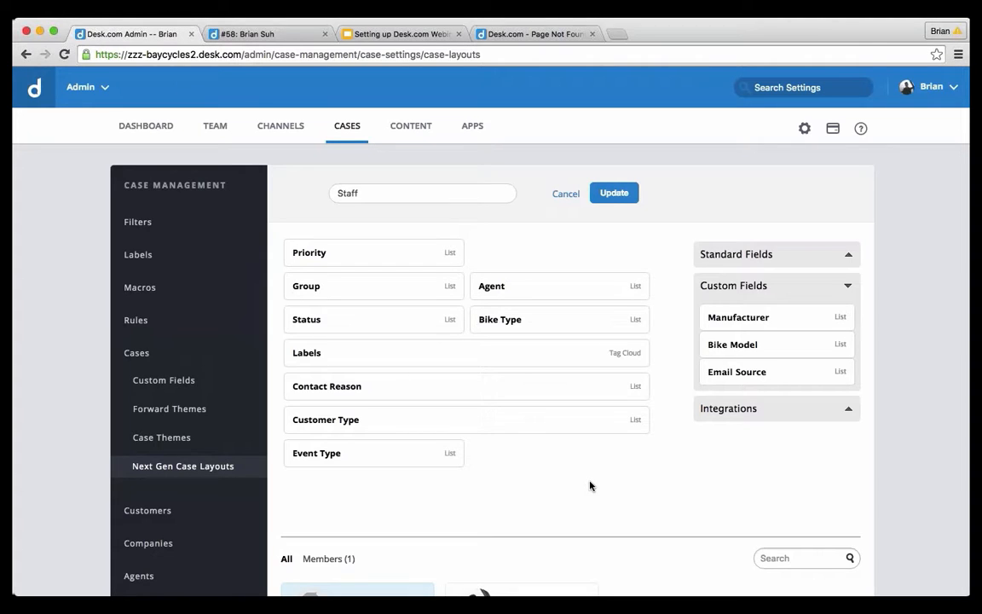
pyautogui.scroll(-3, 664, 418)
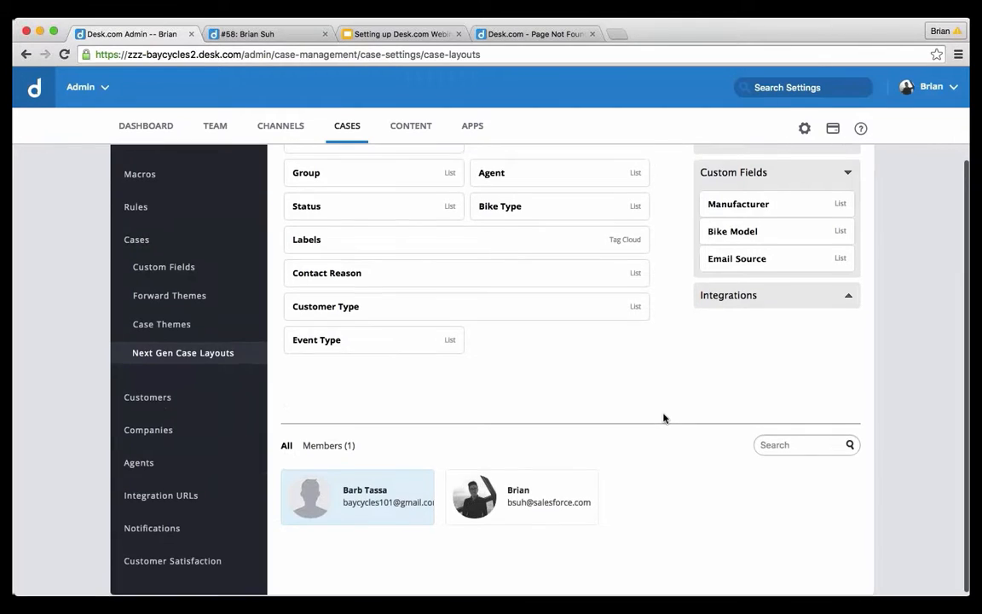
# Step: Select the second agent as a member of the Staff layout, and leave the layout without saving
pyautogui.scroll(3, 664, 417)
pyautogui.scroll(-3, 664, 418)
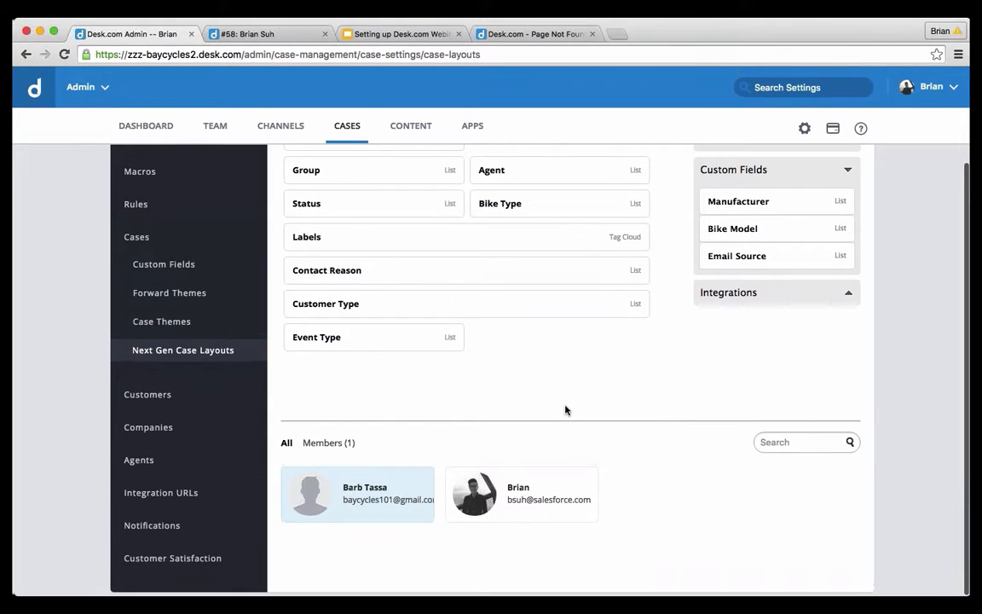
pyautogui.scroll(3, 528, 416)
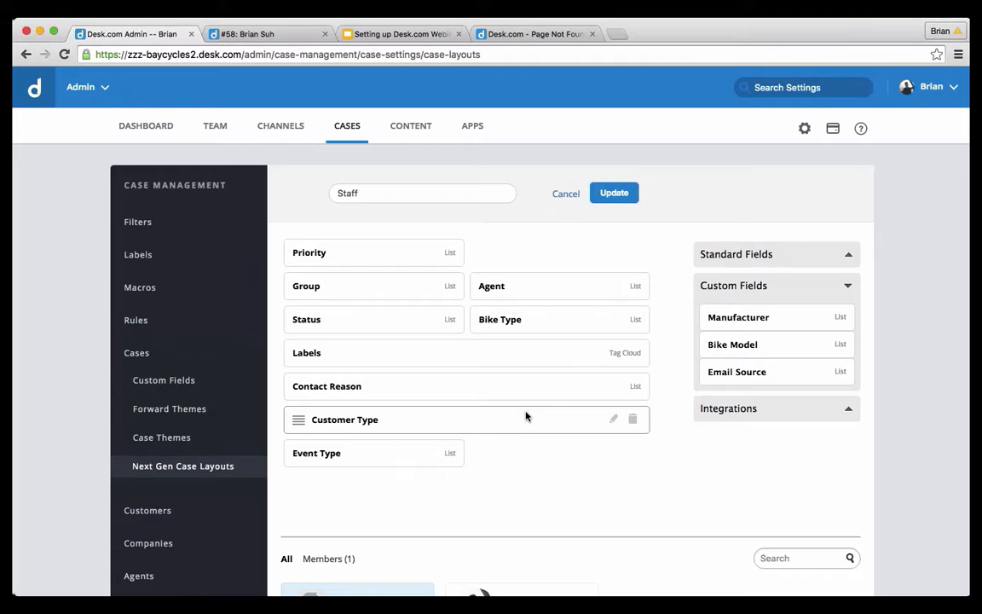
pyautogui.scroll(-3, 482, 477)
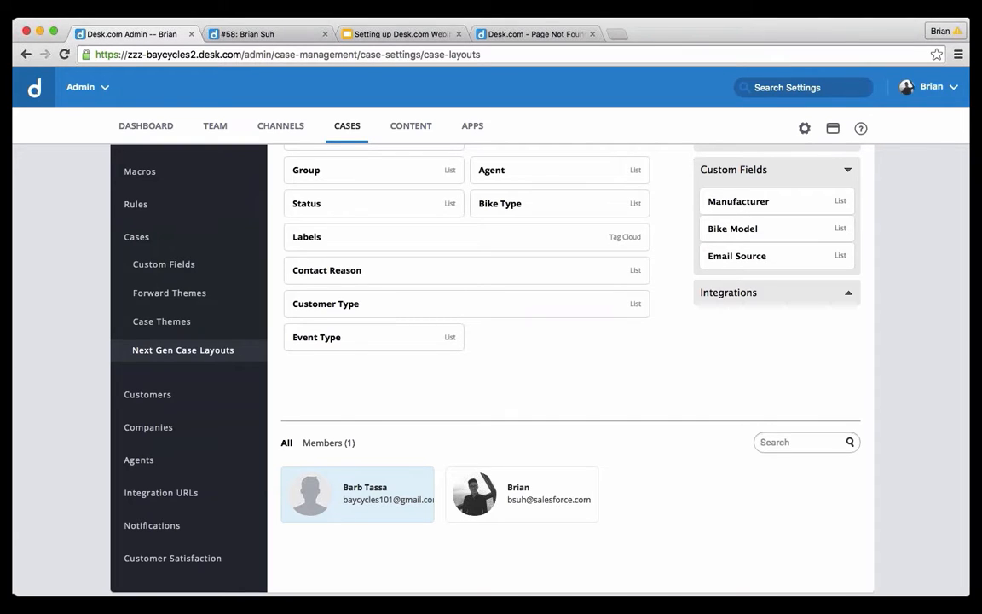
pyautogui.click(501, 501)
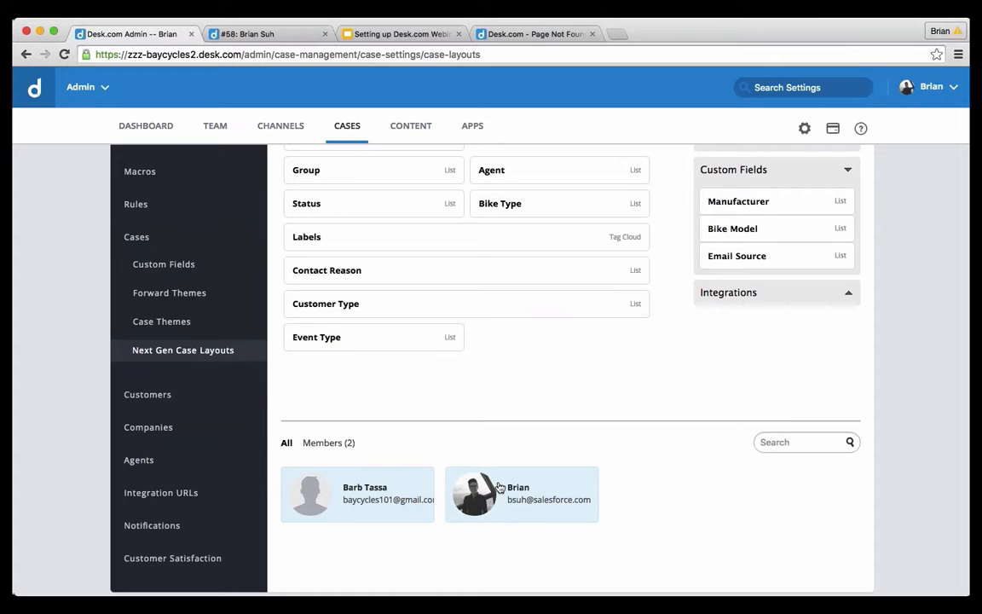
pyautogui.scroll(3, 597, 388)
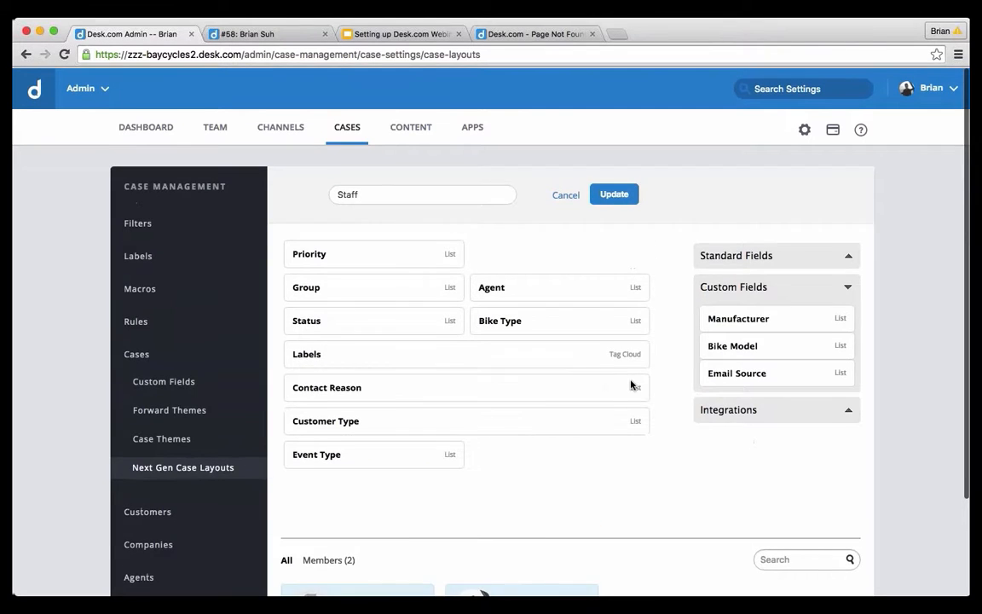
pyautogui.click(565, 194)
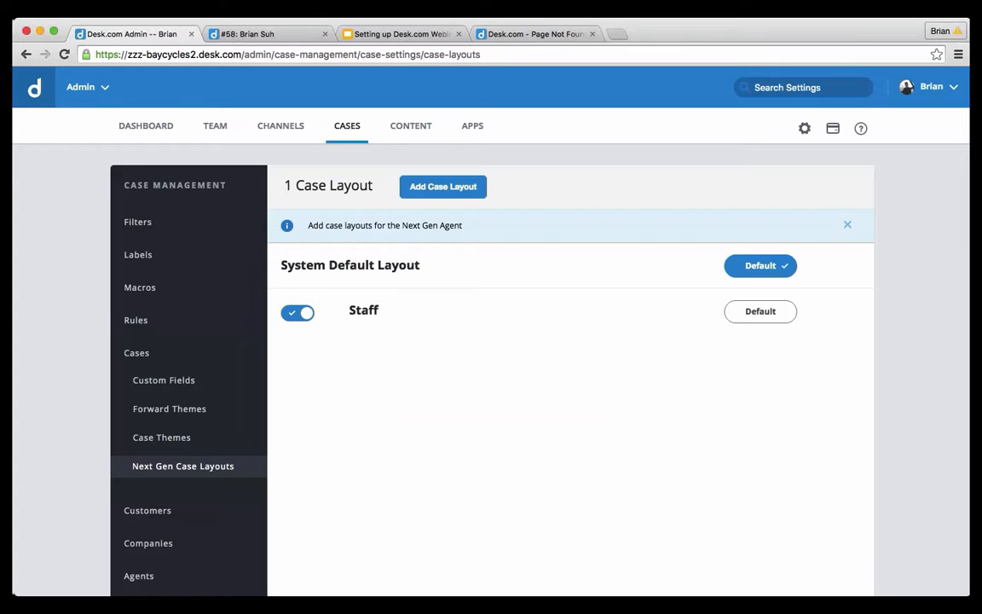
# Step: Open the second user's profile in the team's user list, review the public name, groups and password options, and close it unchanged
pyautogui.click(217, 129)
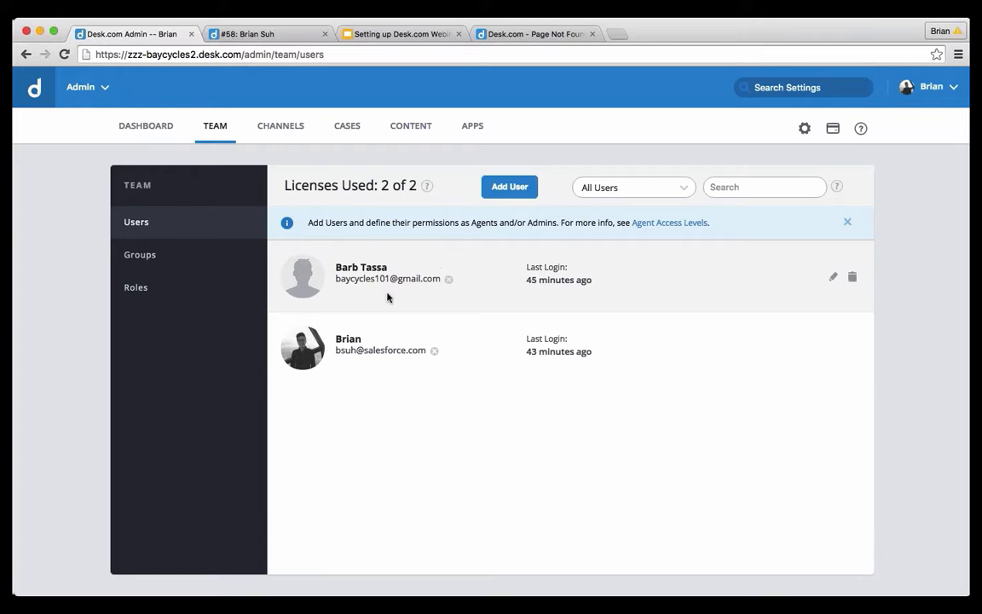
pyautogui.click(347, 345)
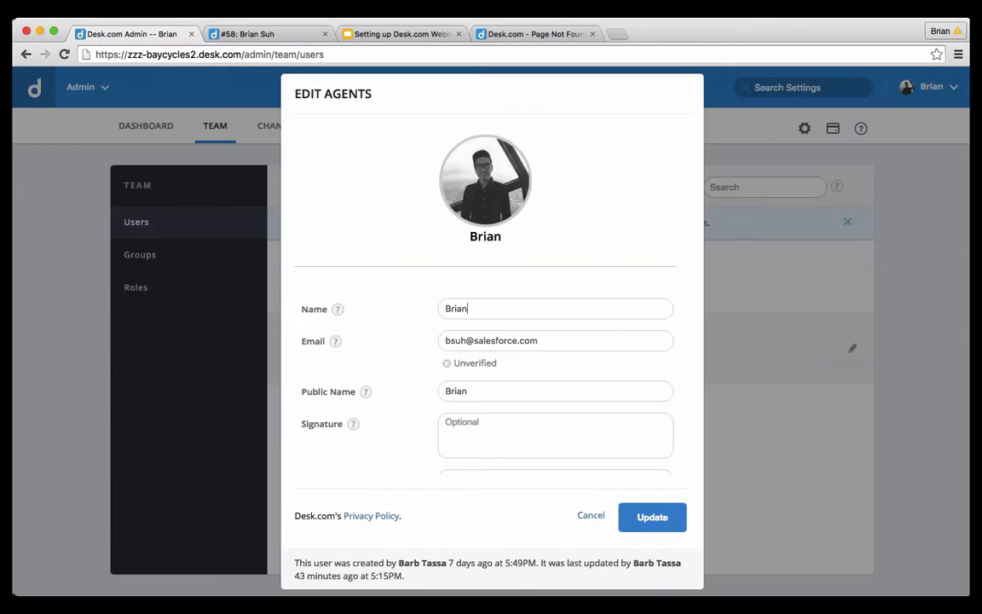
pyautogui.scroll(-3, 399, 373)
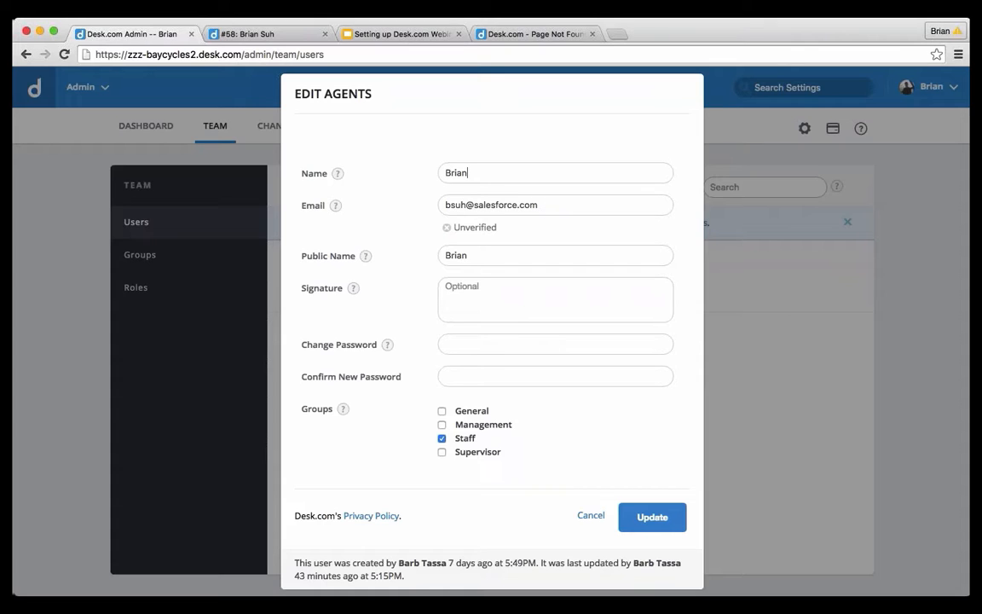
pyautogui.moveTo(472, 256); pyautogui.dragTo(445, 255)
pyautogui.scroll(-2, 377, 406)
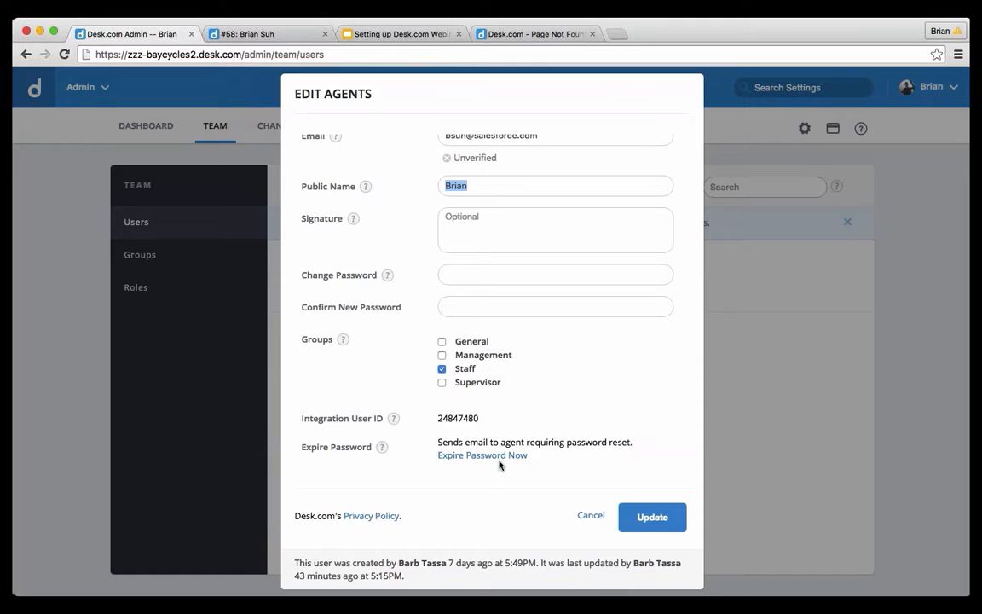
pyautogui.click(590, 516)
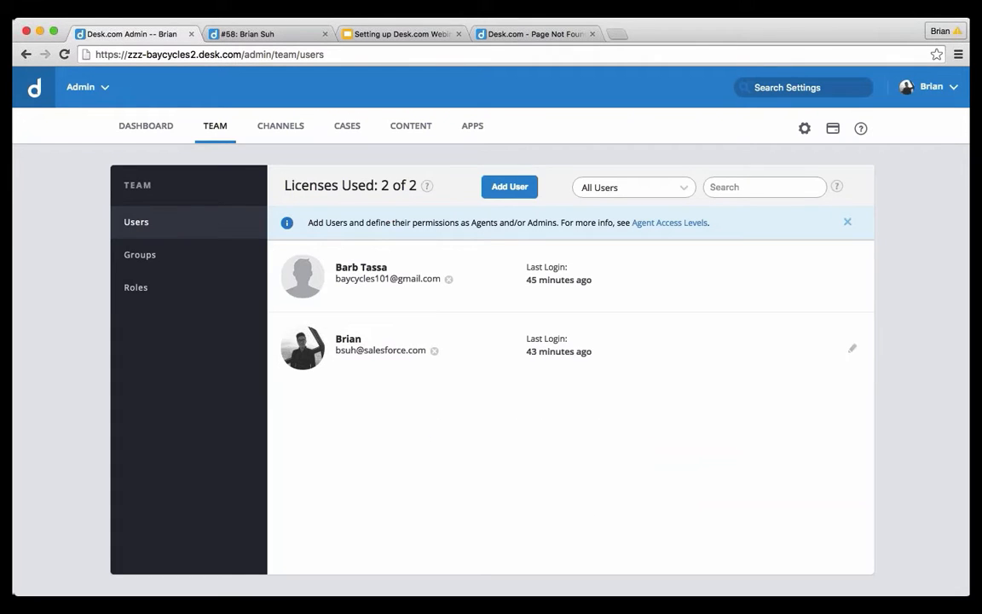
# Step: Start a new group in the team's groups, select both users as members, and cancel without adding it
pyautogui.click(156, 256)
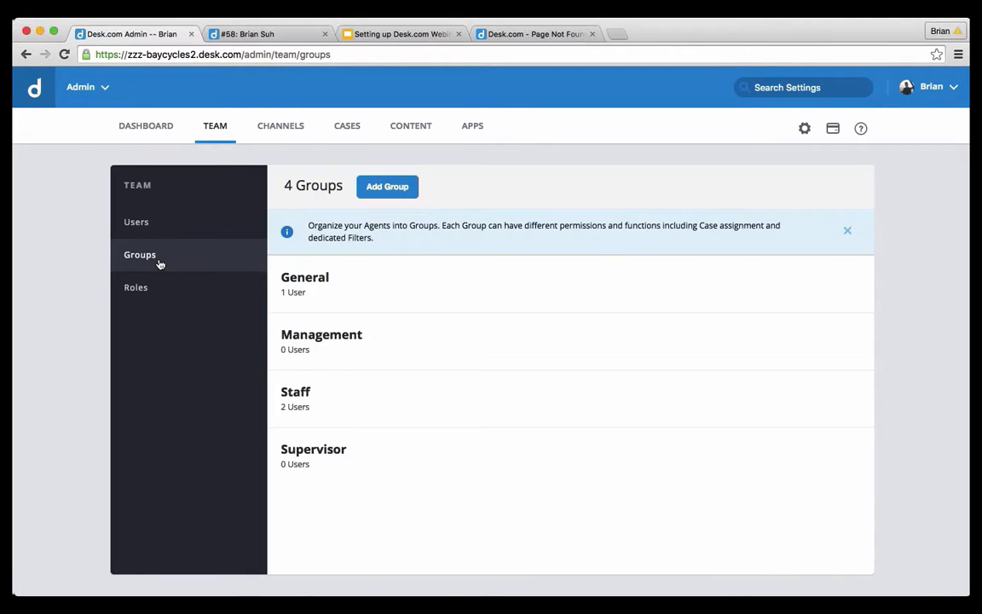
pyautogui.click(387, 185)
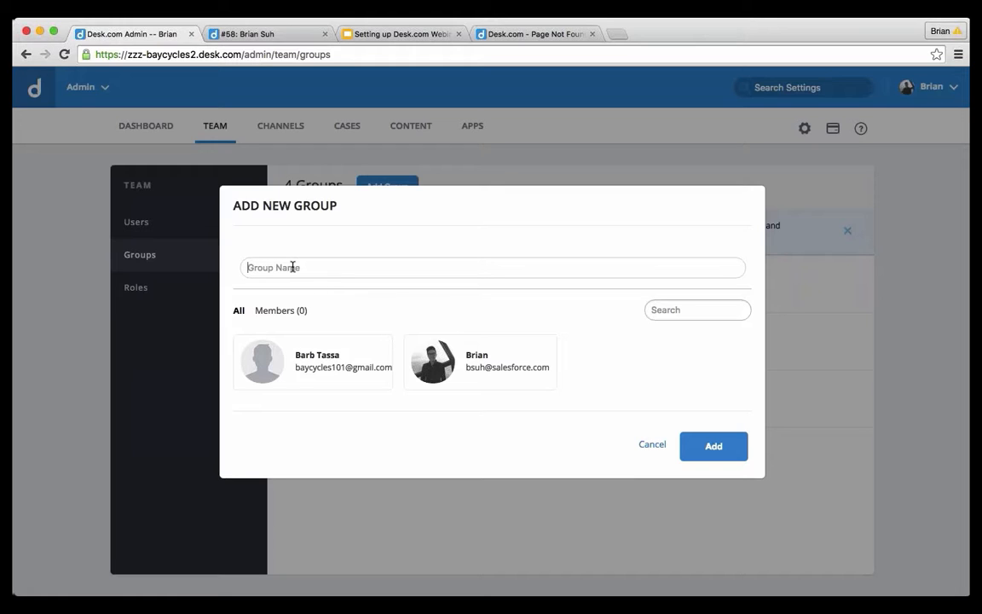
pyautogui.click(329, 373)
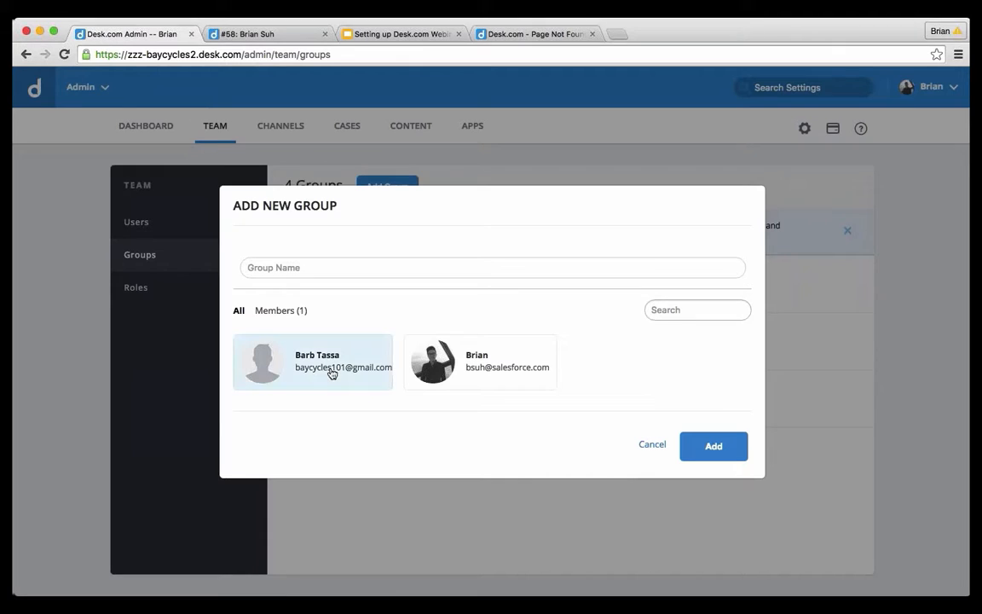
pyautogui.click(477, 367)
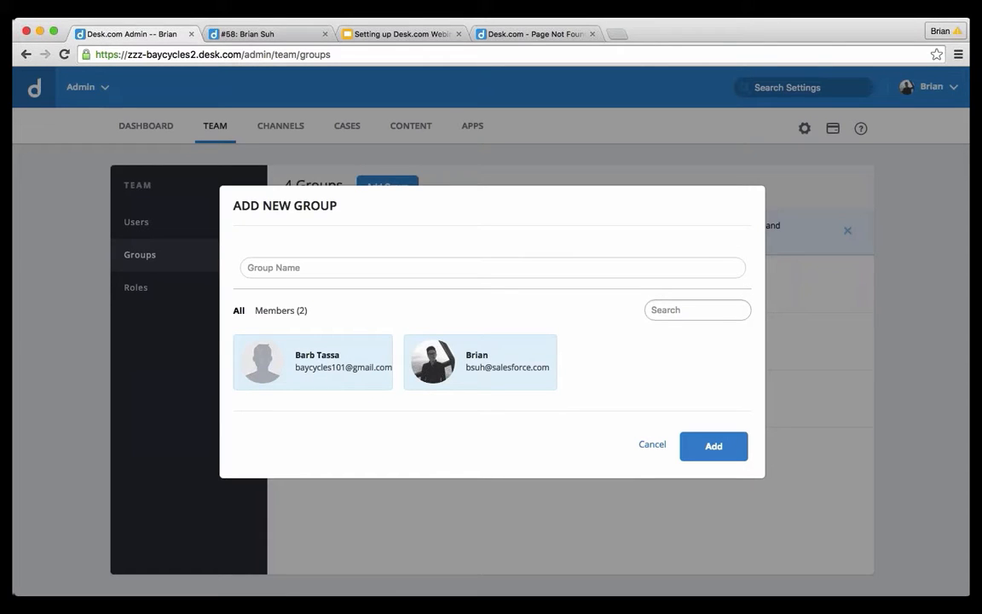
pyautogui.click(653, 445)
# Step: Return to the user list, add the second user to the Management group alongside Staff, and save the profile
pyautogui.click(169, 225)
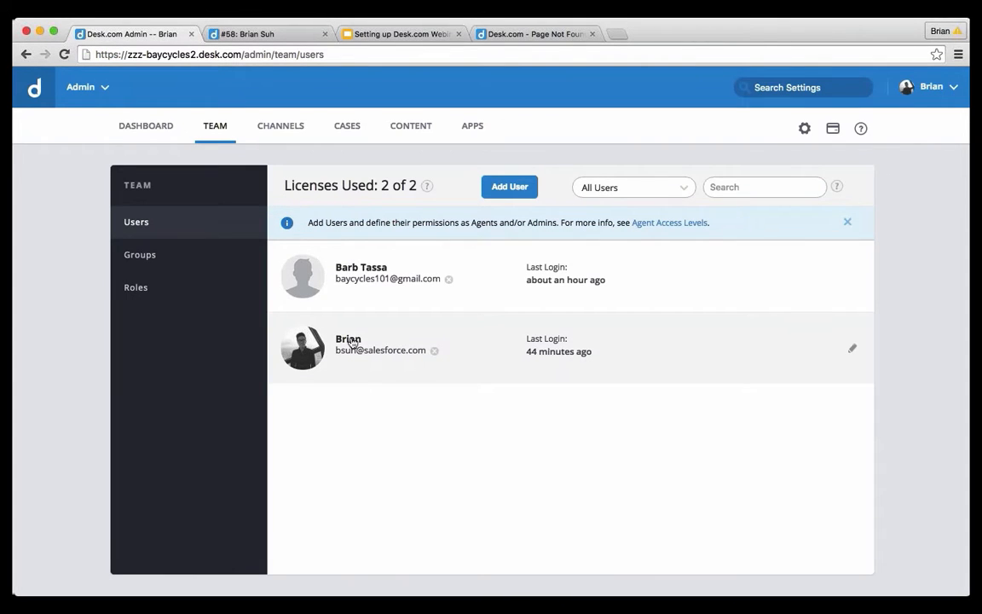
pyautogui.click(351, 341)
pyautogui.scroll(-5, 407, 411)
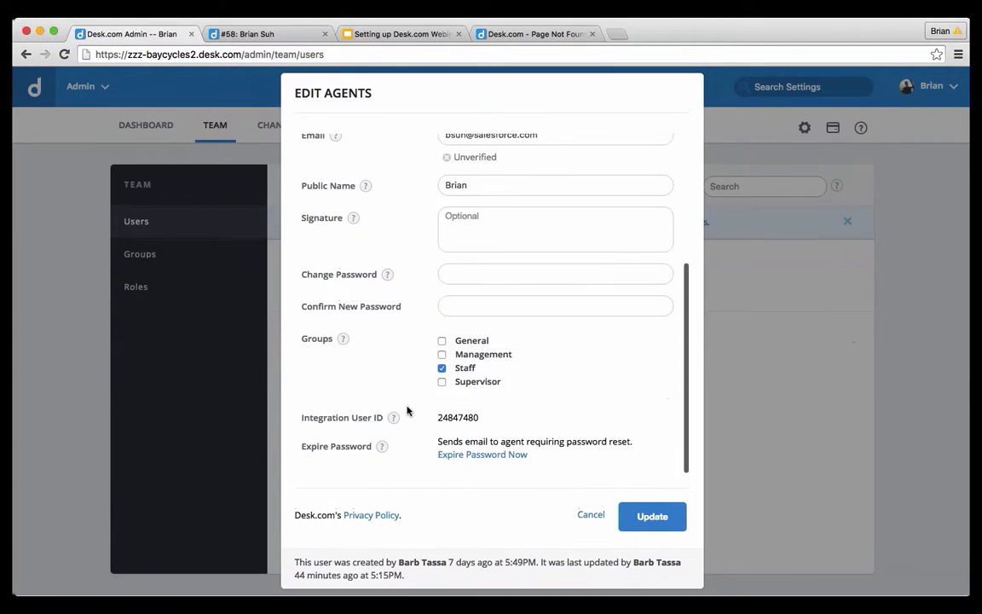
pyautogui.click(441, 355)
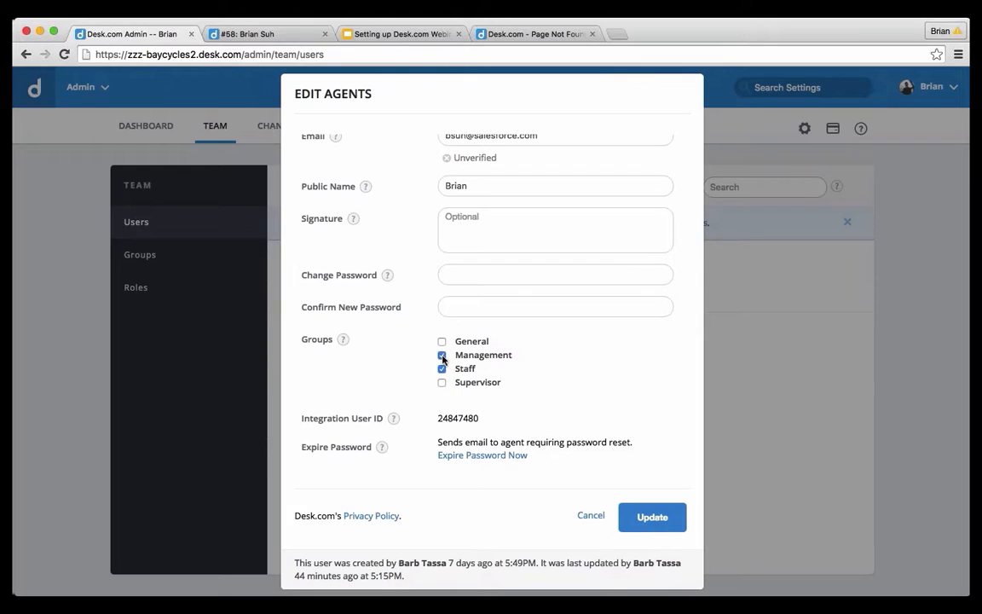
pyautogui.click(441, 341)
pyautogui.click(441, 342)
pyautogui.click(620, 519)
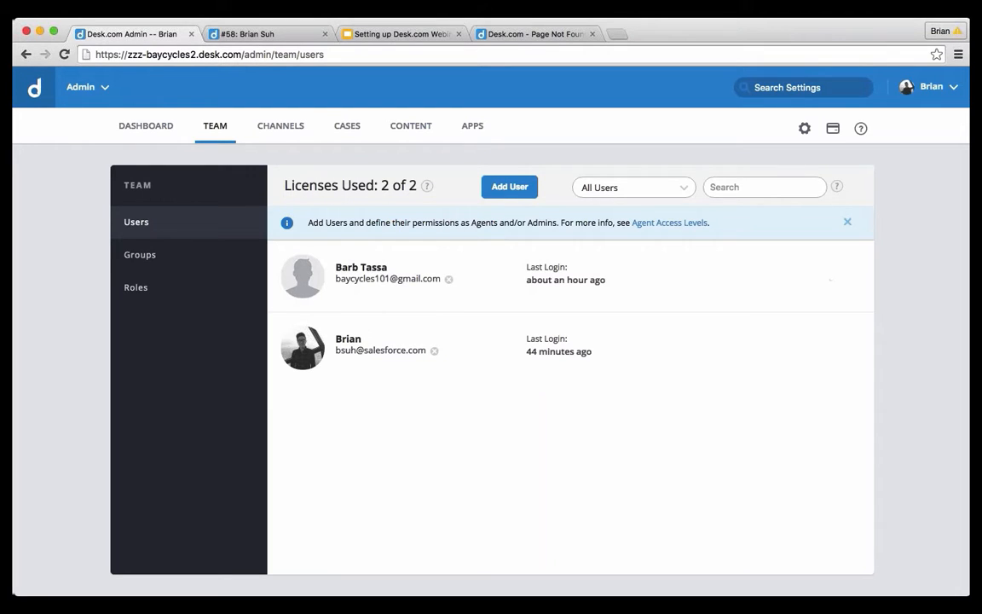
# Step: Open the case management rules for inbound interactions, view the form for a new rule, and cancel it
pyautogui.click(344, 128)
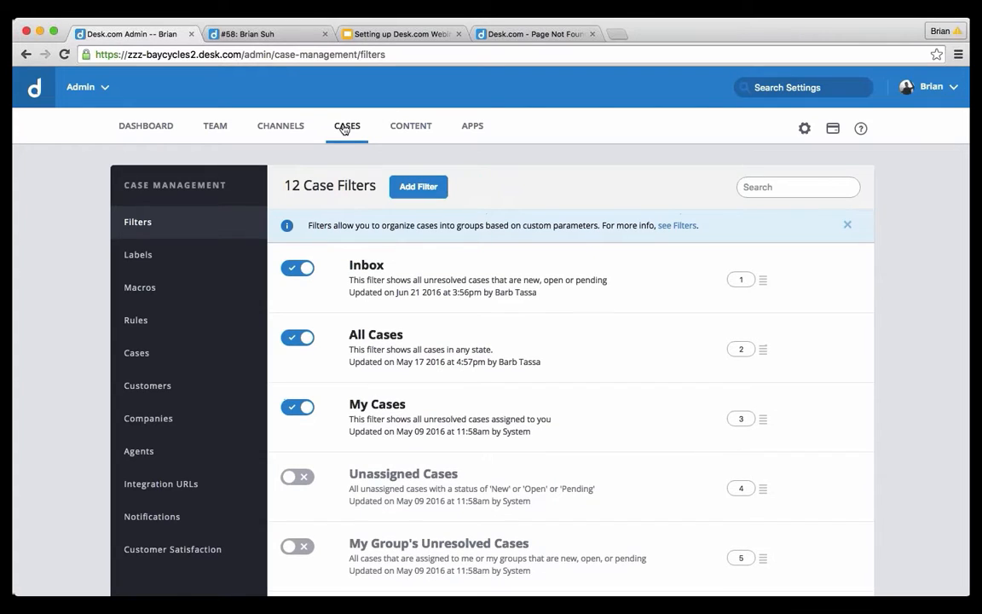
pyautogui.click(140, 320)
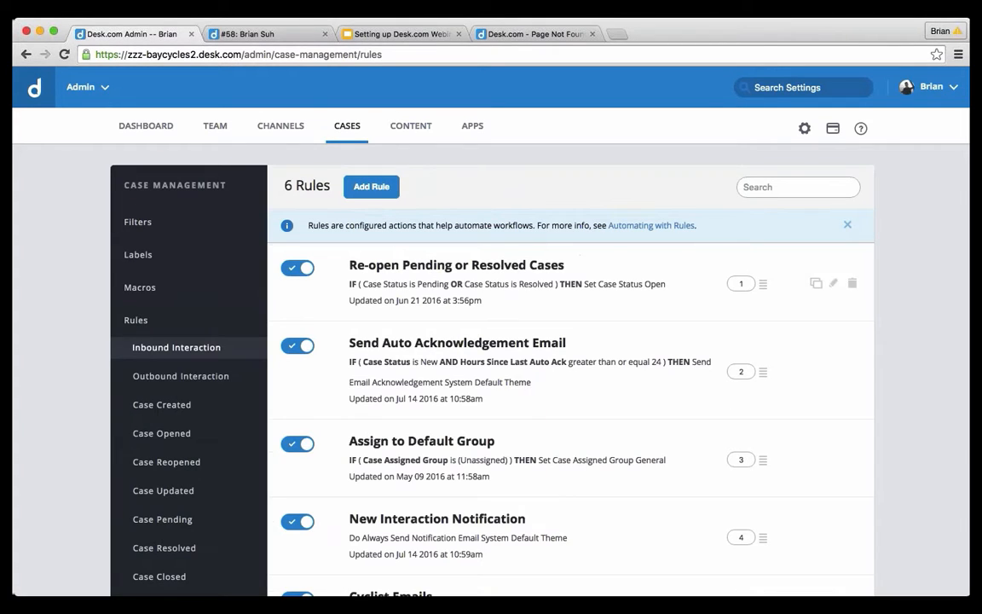
pyautogui.click(372, 187)
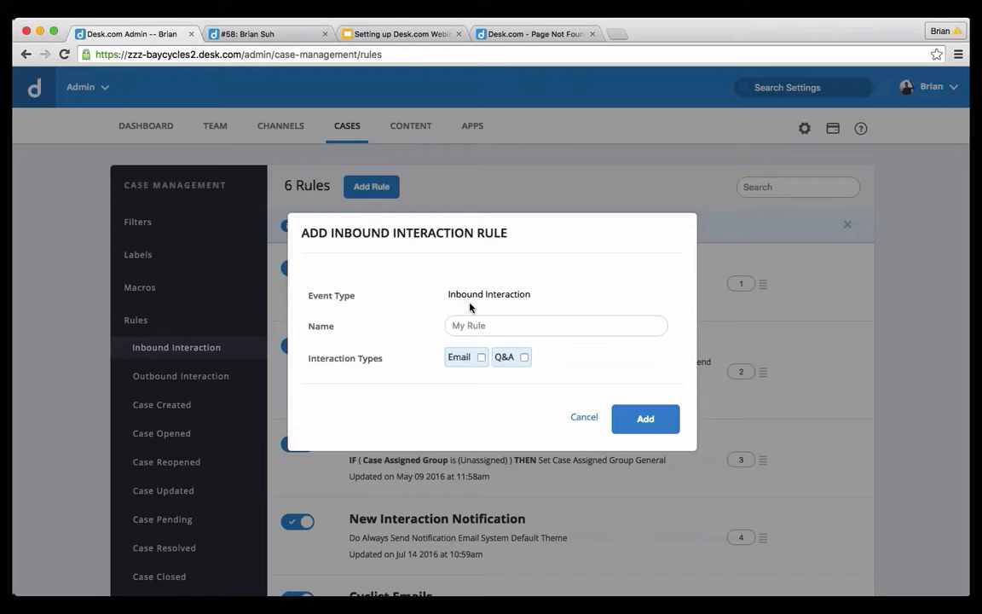
pyautogui.click(585, 417)
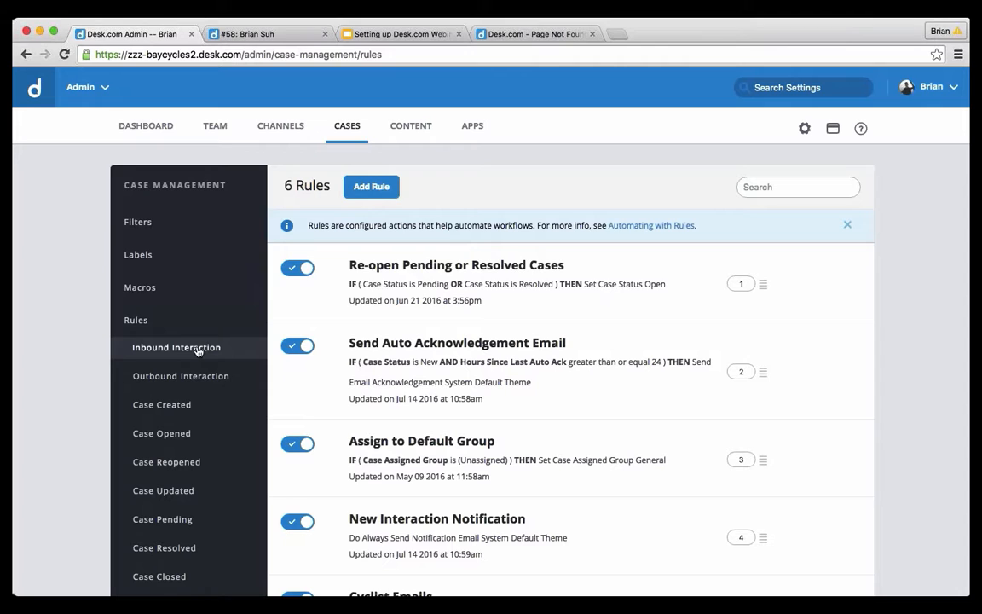
# Step: Create an inbound interaction rule named "Customer Type" for the Email interaction type
pyautogui.click(371, 186)
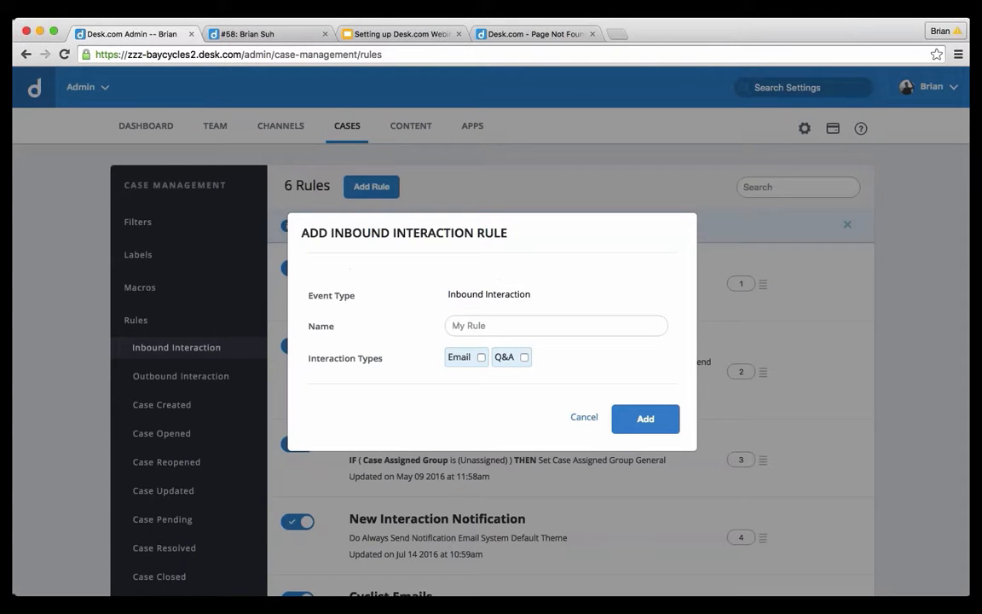
pyautogui.click(507, 324)
pyautogui.click(480, 360)
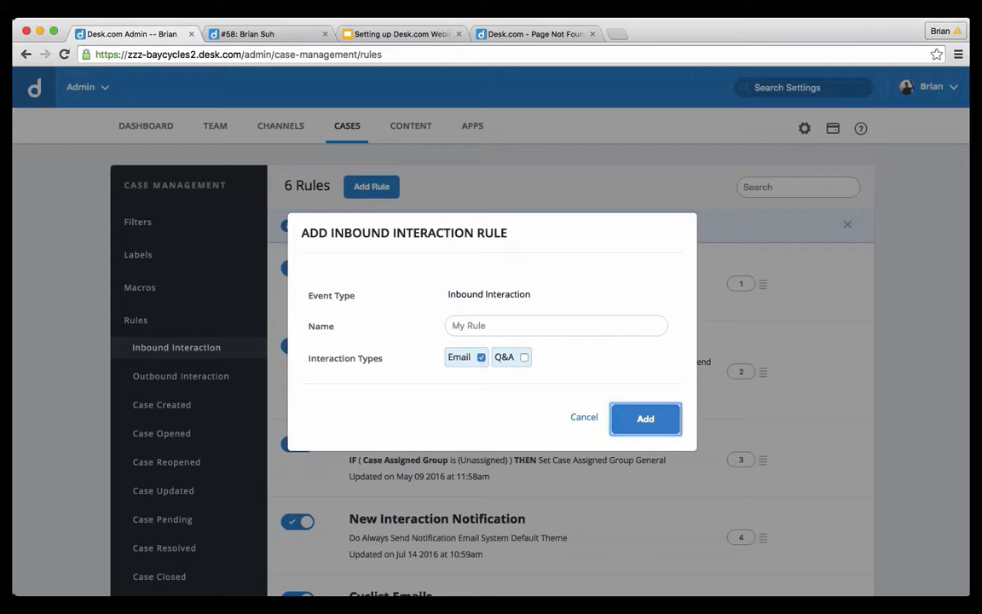
pyautogui.click(645, 418)
pyautogui.click(517, 315)
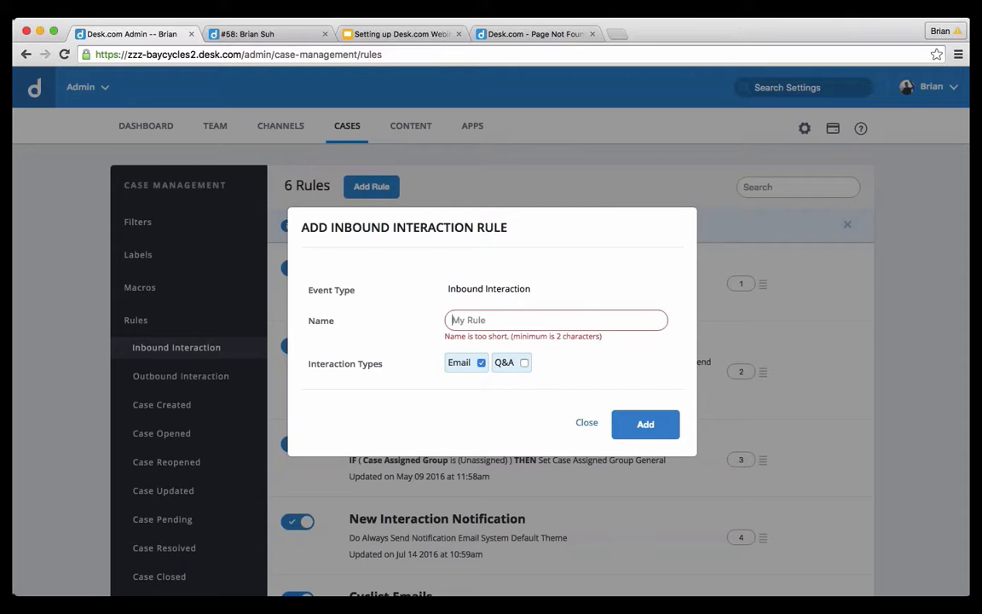
pyautogui.write('stomer Type')
pyautogui.press('Return')
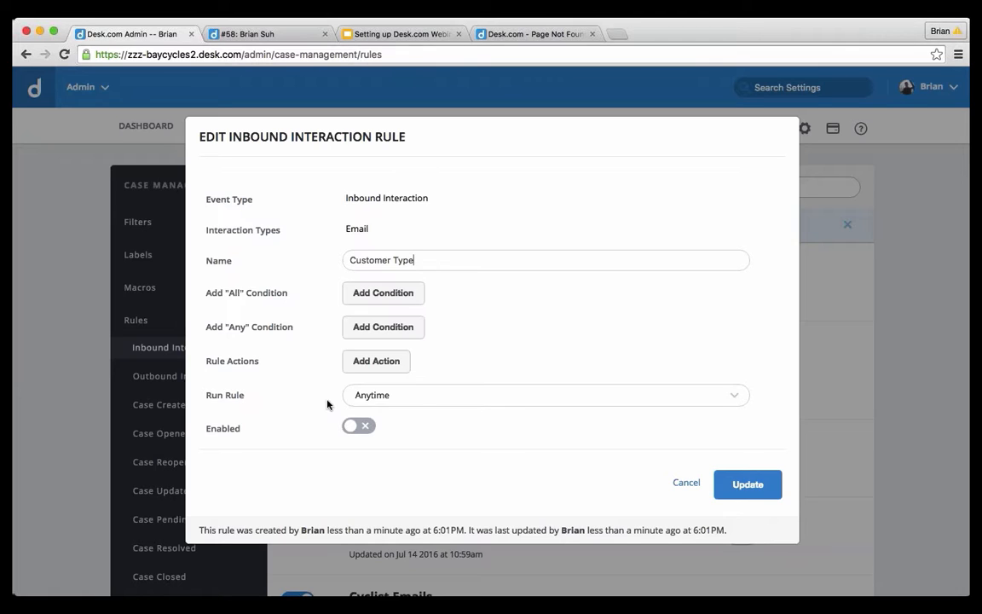
# Step: Review the Run Rule options of the Customer Type rule, keep Anytime, and close the rule without saving
pyautogui.click(418, 400)
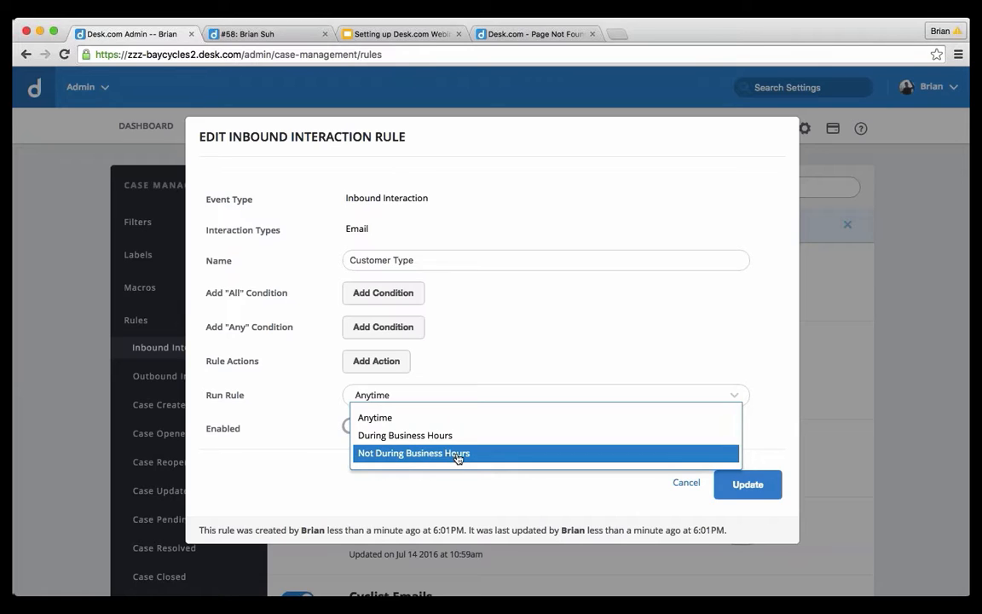
pyautogui.click(409, 419)
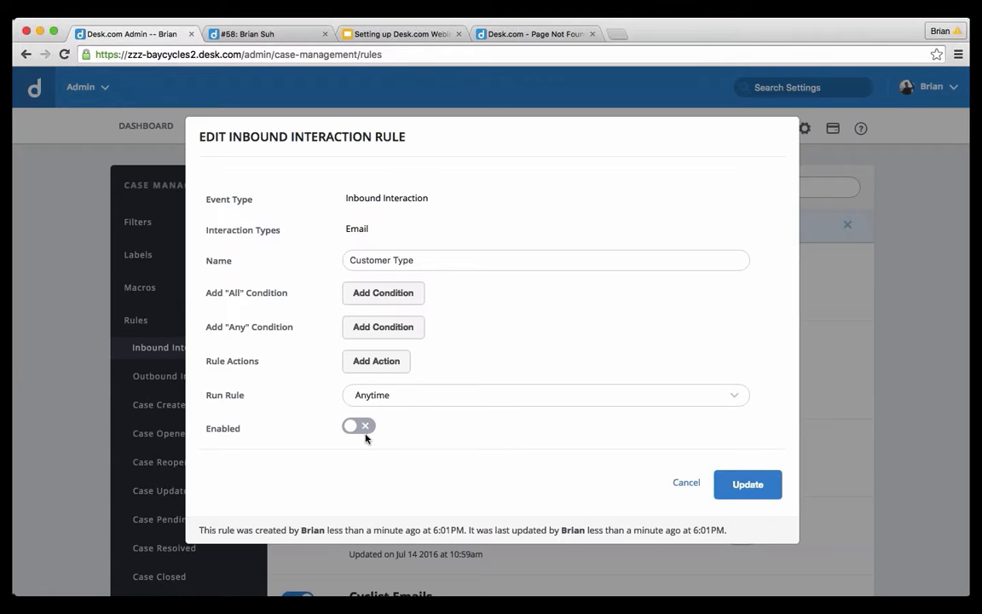
pyautogui.click(689, 483)
# Step: Open the Cyclist Emails inbound interaction rule and examine its first "All" condition, keeping Email To as the field
pyautogui.scroll(-6, 549, 454)
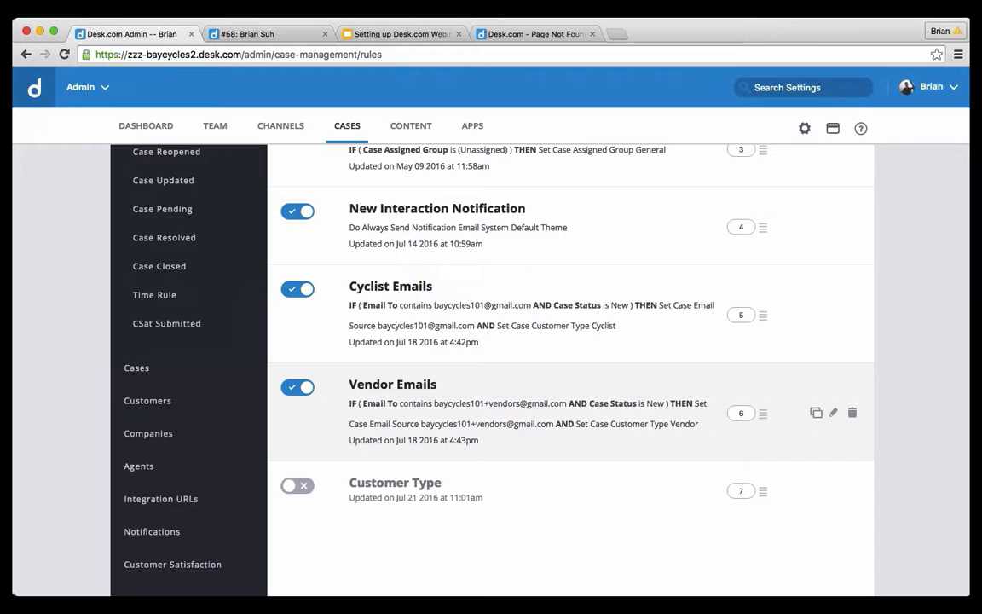
pyautogui.click(384, 286)
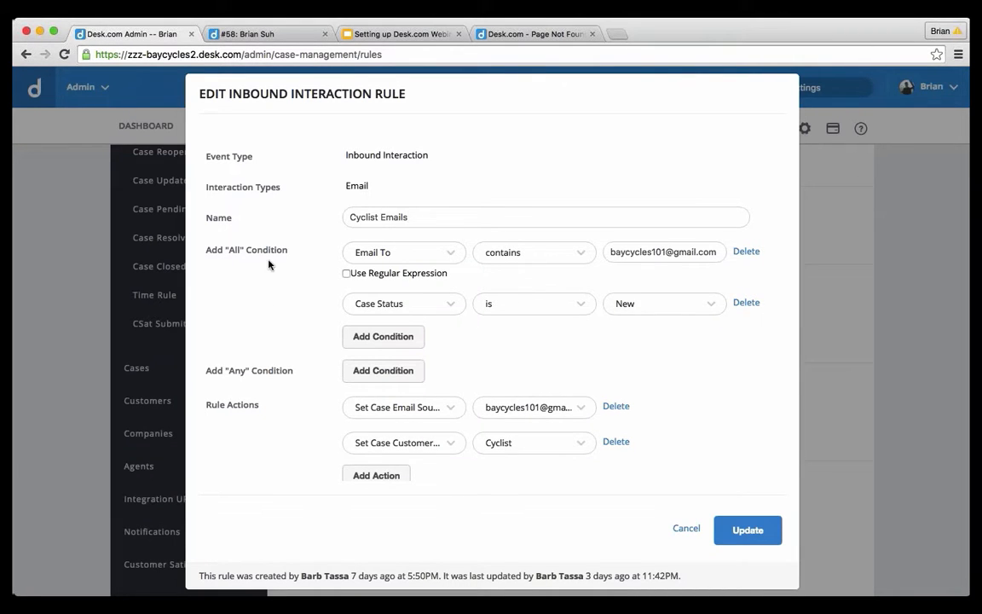
pyautogui.click(431, 254)
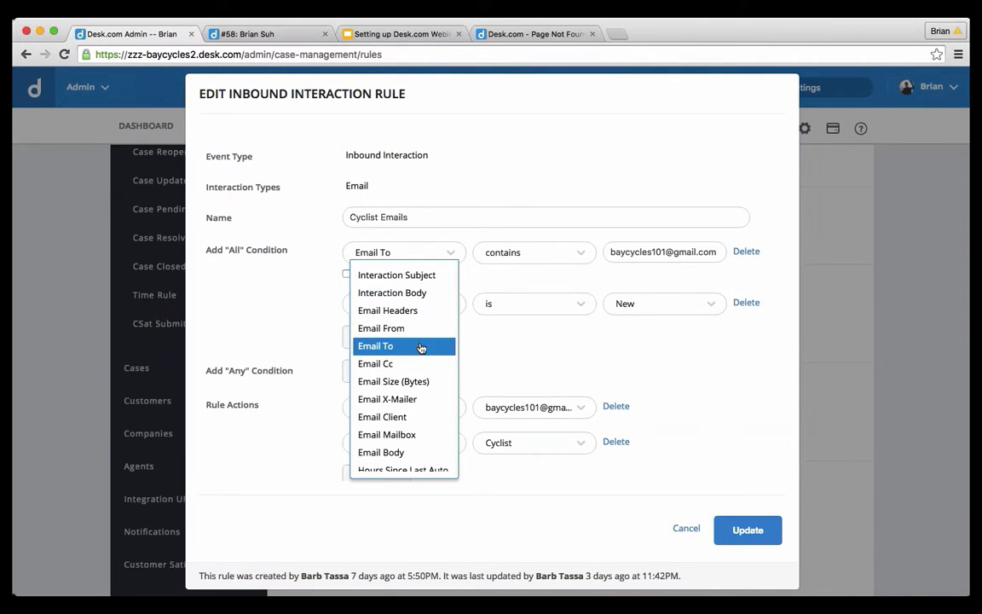
pyautogui.click(417, 345)
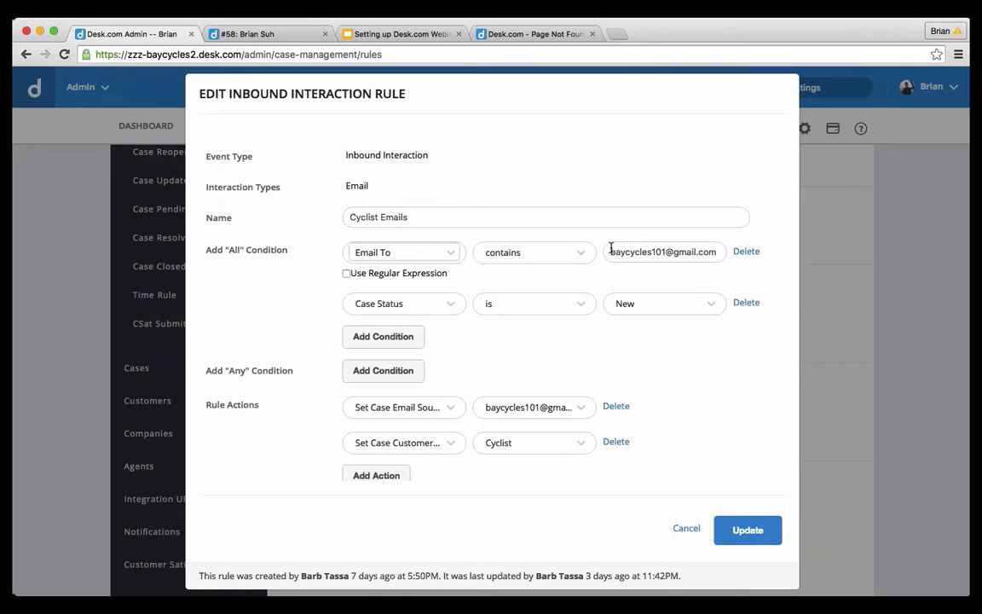
pyautogui.moveTo(609, 250); pyautogui.dragTo(715, 250)
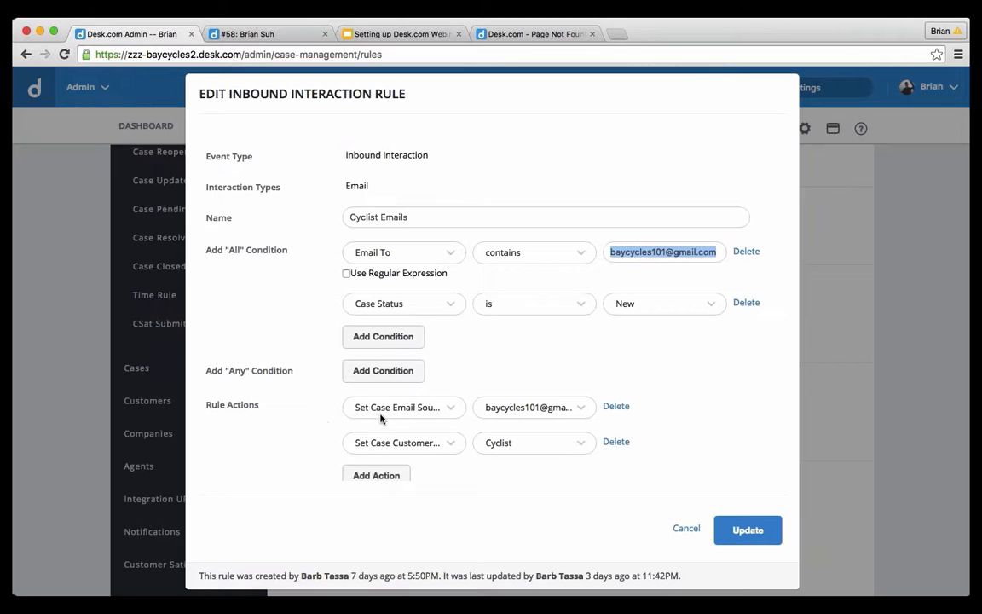
# Step: Review the Cyclist Emails rule's actions, keep Set Case Email Source and Set Case Customer Type, and save the rule
pyautogui.click(352, 409)
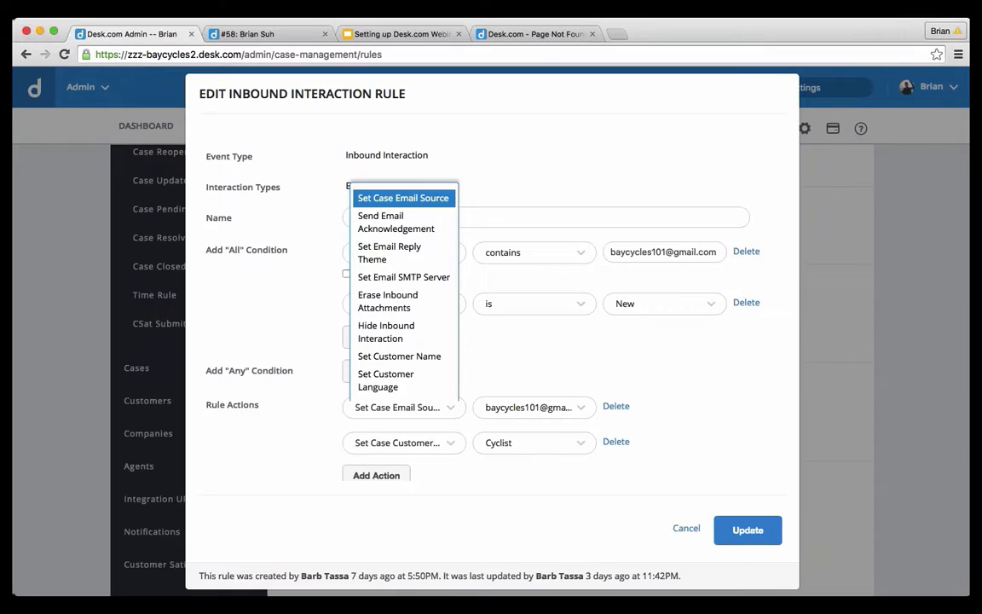
pyautogui.click(434, 199)
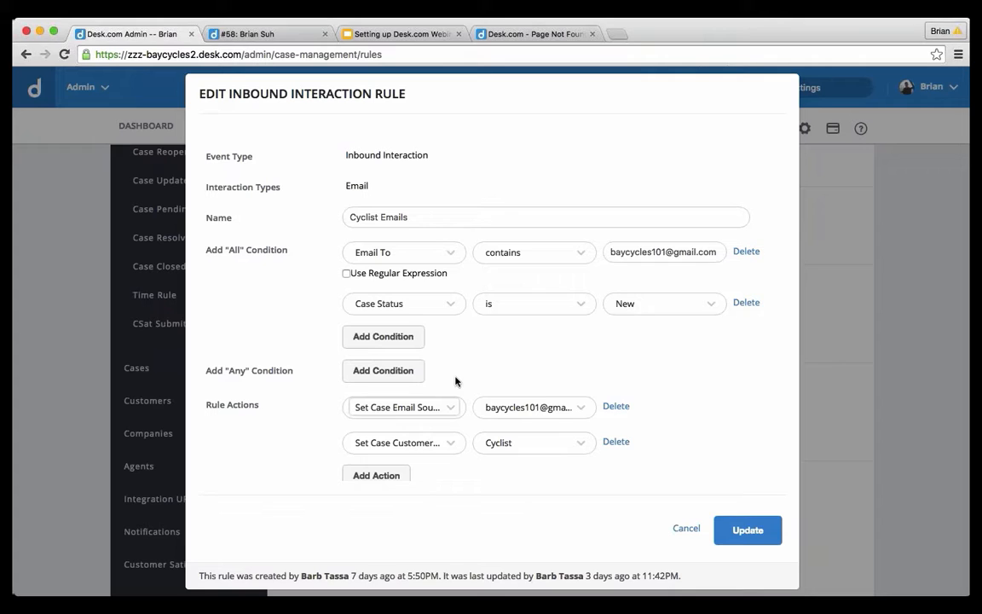
pyautogui.click(521, 409)
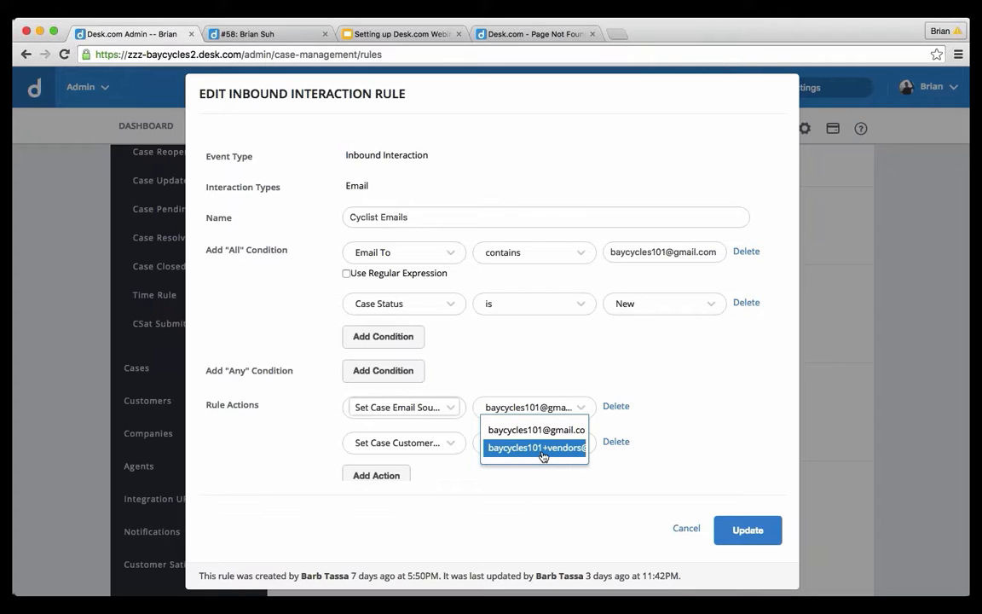
pyautogui.click(497, 396)
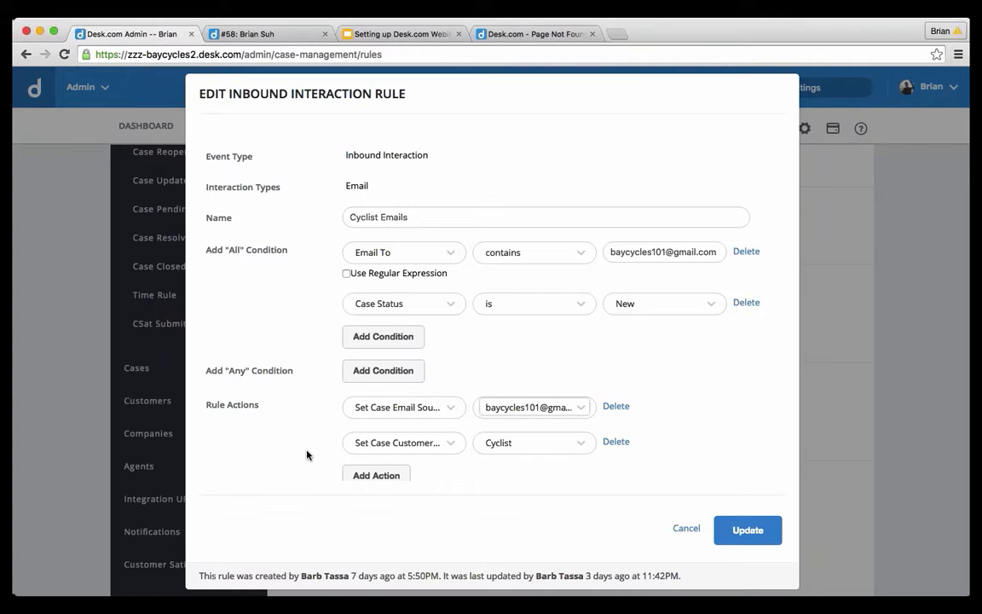
pyautogui.click(402, 450)
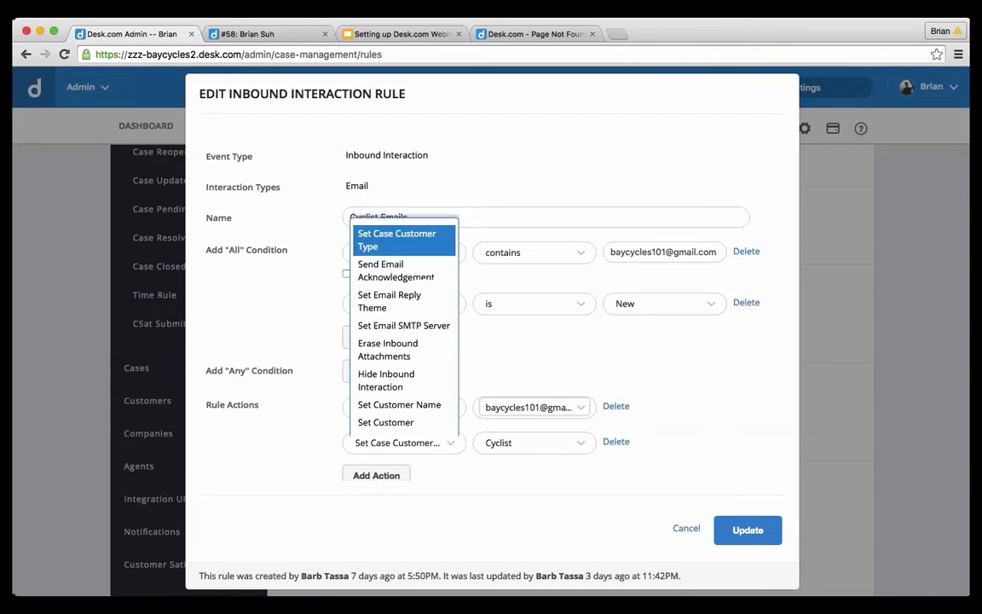
pyautogui.click(420, 244)
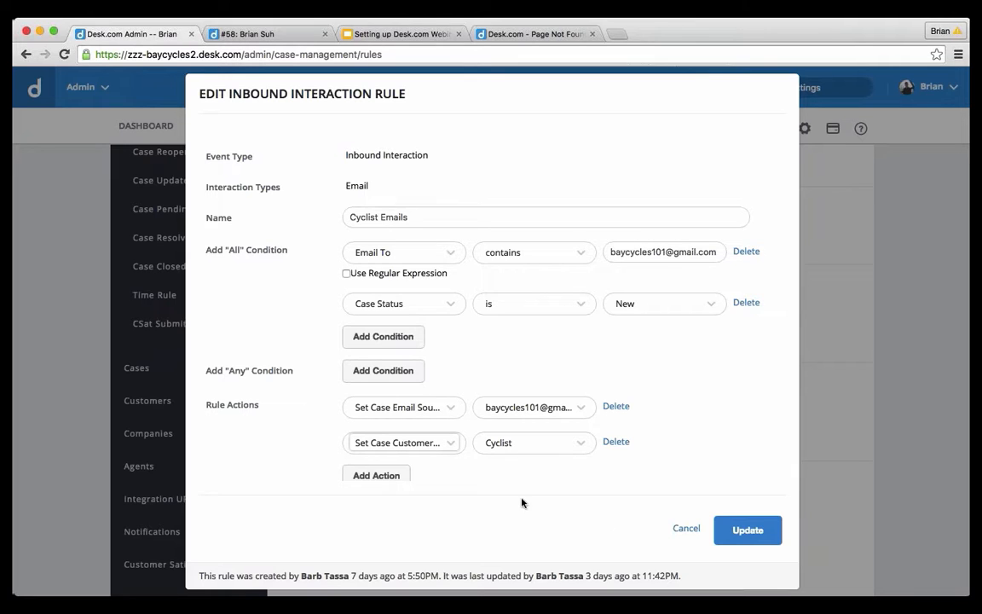
pyautogui.scroll(-2, 678, 439)
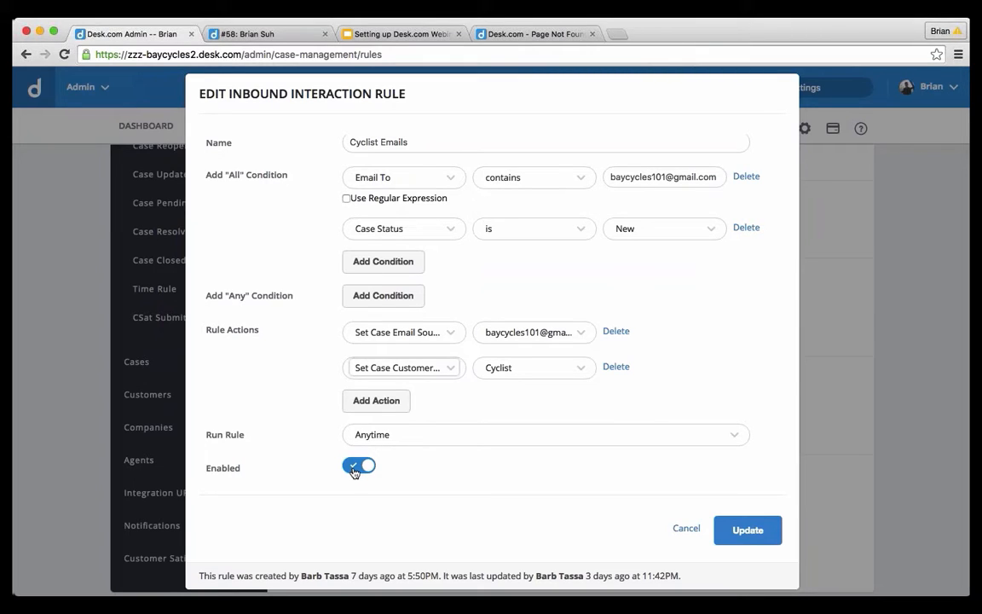
pyautogui.click(770, 534)
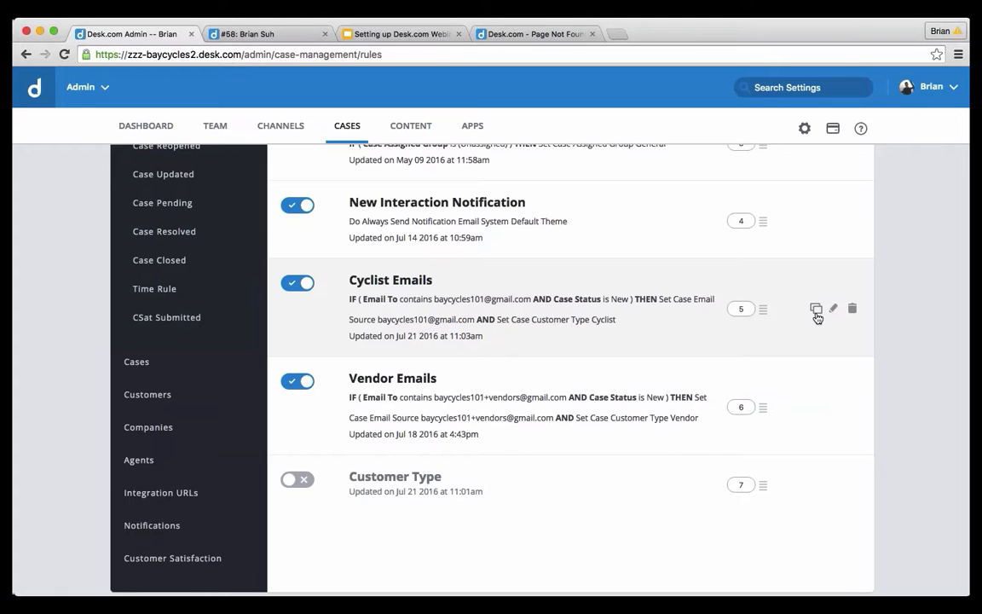
# Step: Open the Vendor Emails inbound interaction rule, review its conditions and actions, and save it with its existing settings
pyautogui.click(416, 385)
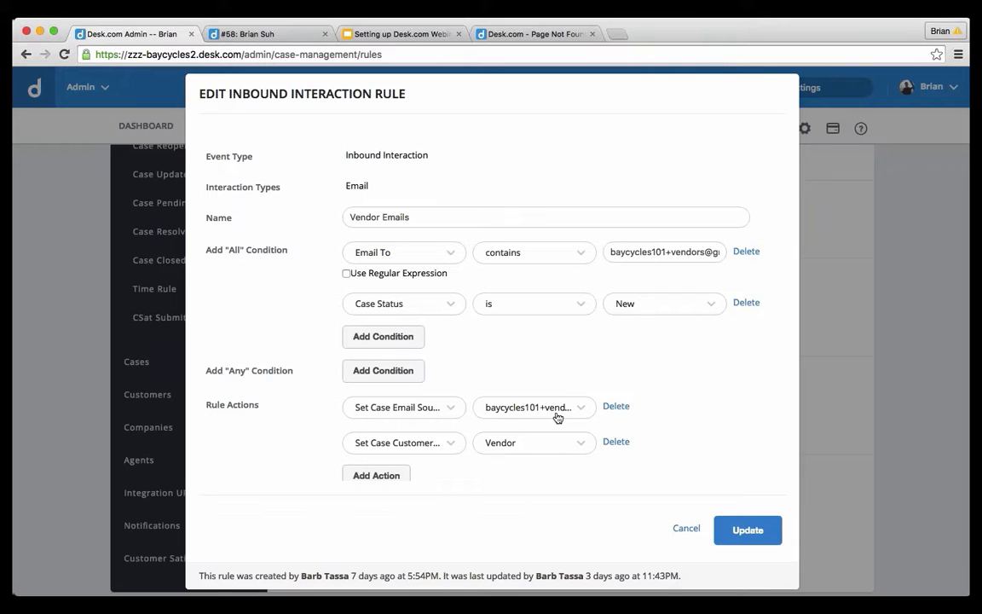
pyautogui.click(424, 444)
pyautogui.click(414, 248)
pyautogui.scroll(-2, 687, 443)
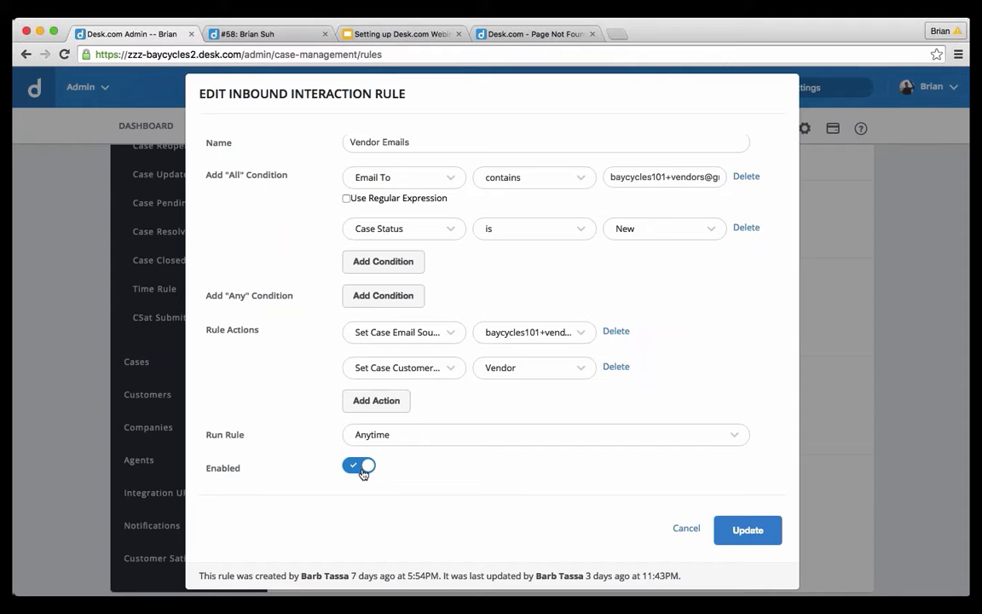
pyautogui.click(747, 529)
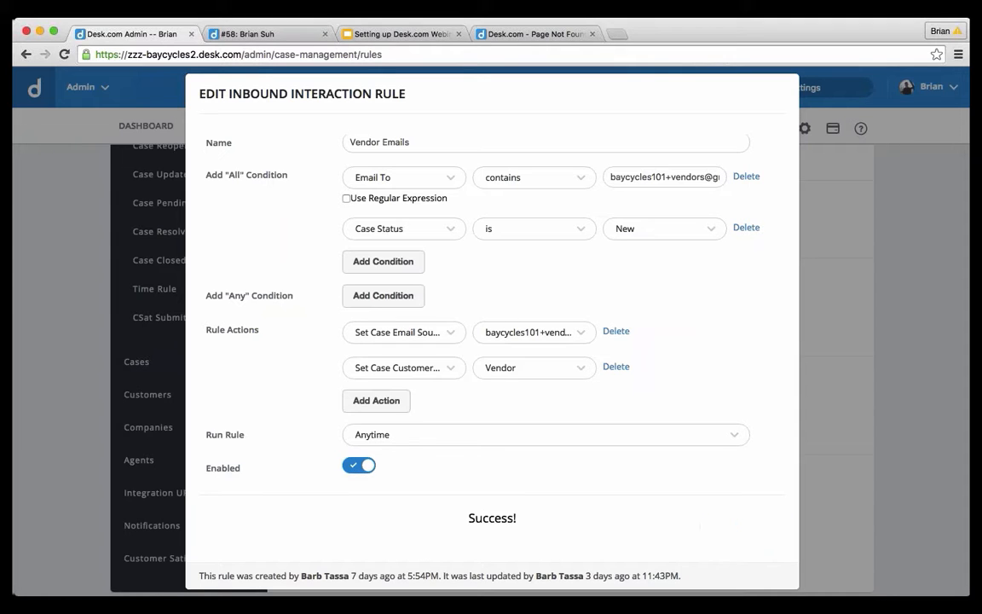
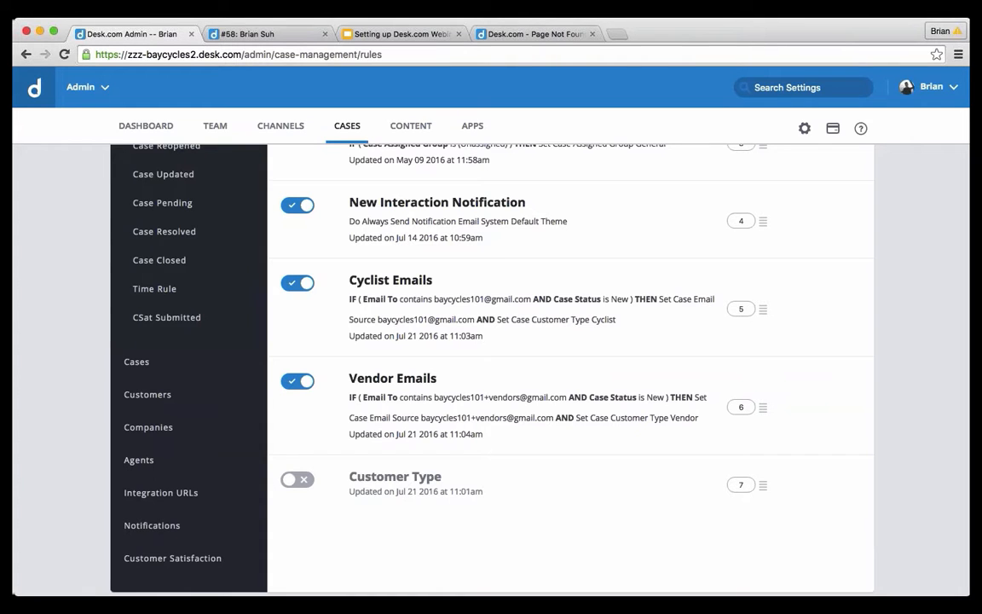
# Step: Open the case filters and add a filter named "New Filter" with no description
pyautogui.scroll(4, 46, 284)
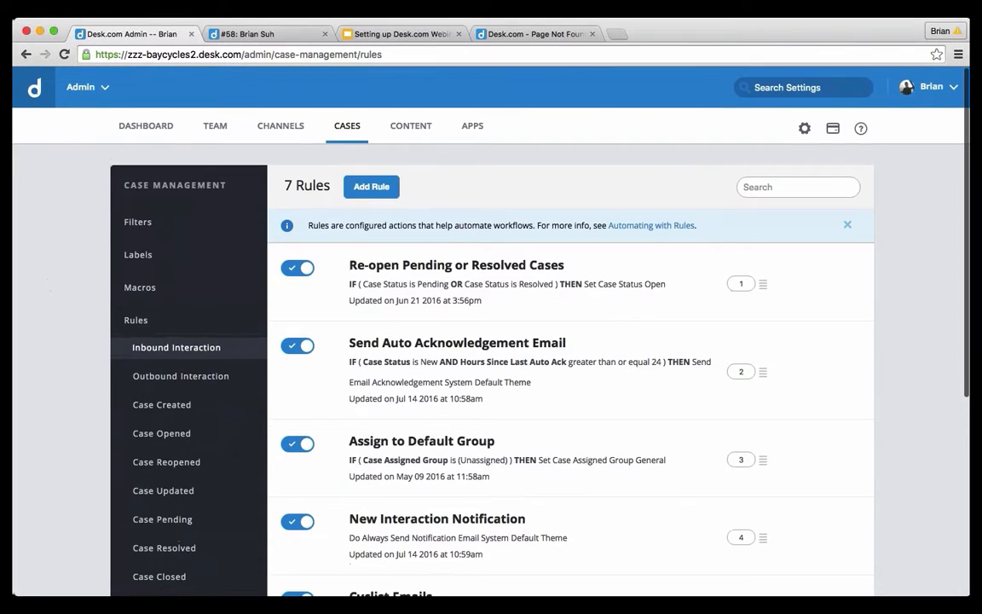
pyautogui.click(345, 126)
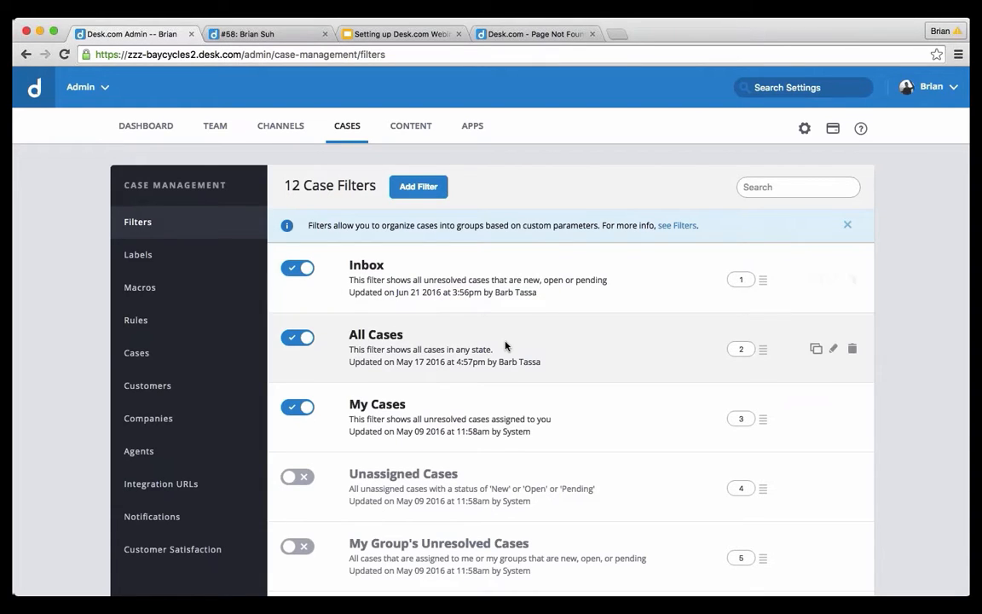
pyautogui.click(396, 181)
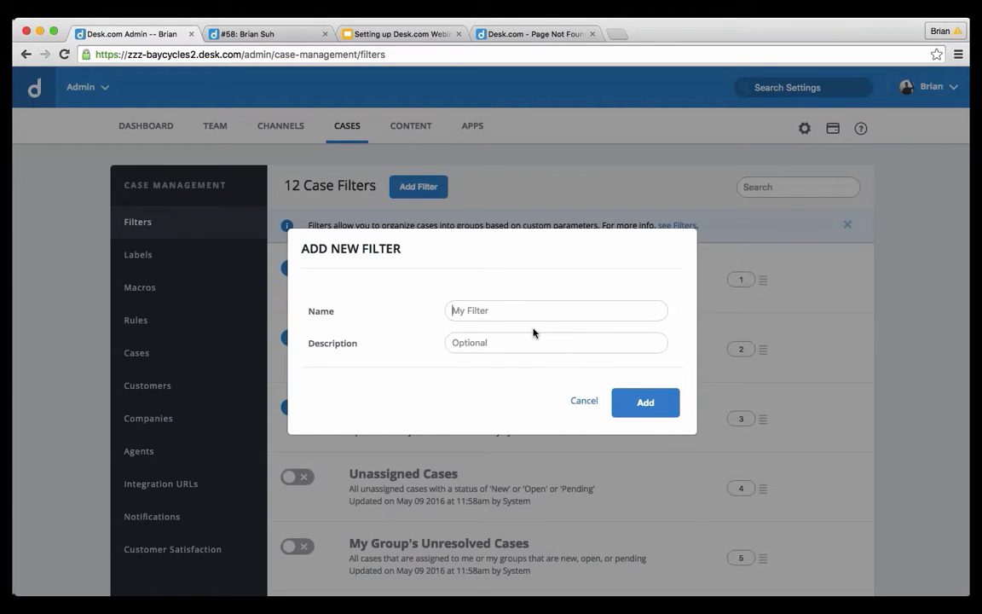
pyautogui.write('New Filter')
pyautogui.press('Tab')
pyautogui.press('Return')
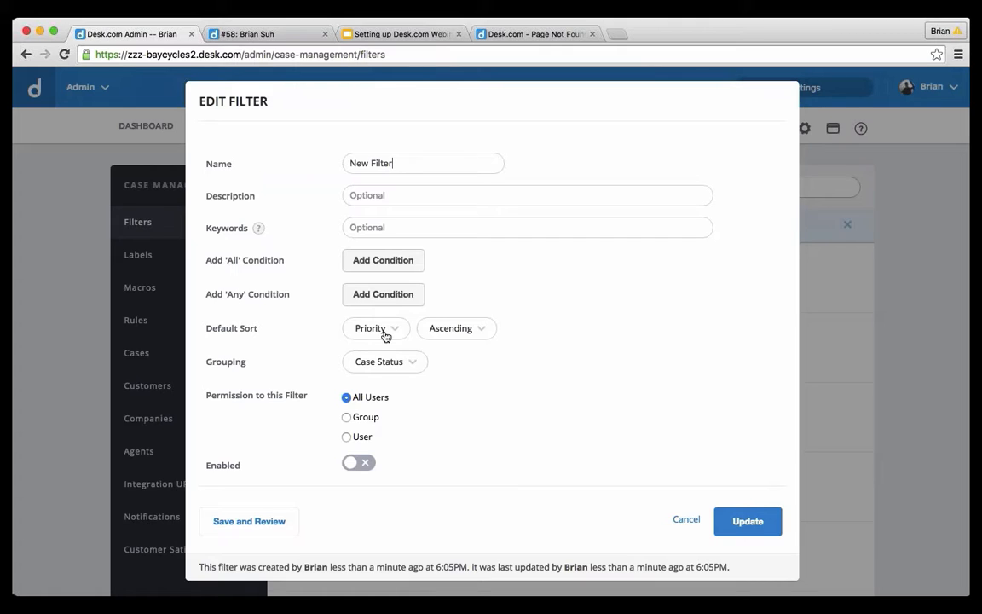
# Step: Review the Grouping options of the new filter, keep Case Status, and close the filter without saving
pyautogui.click(413, 364)
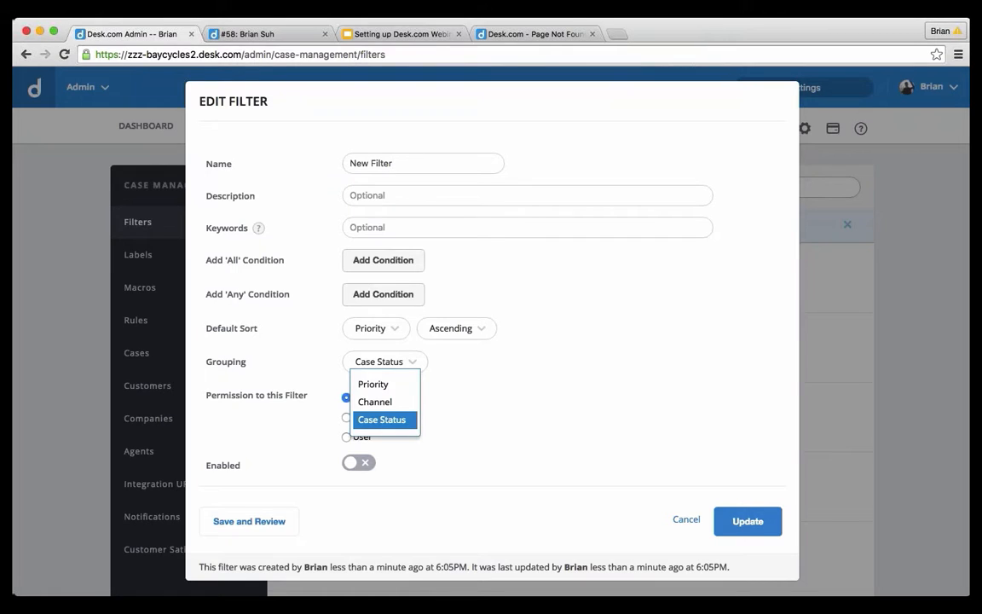
pyautogui.click(414, 428)
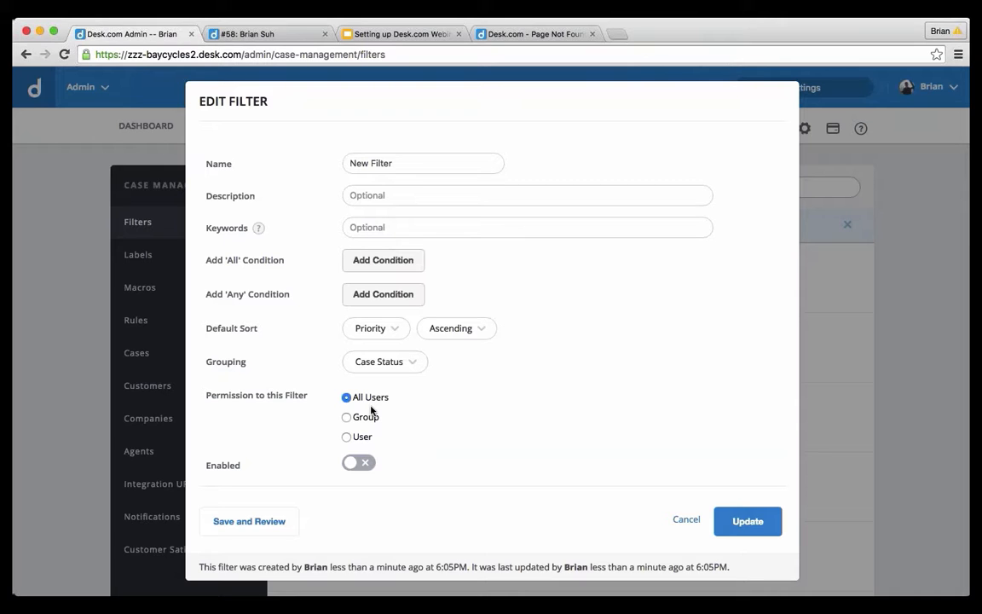
pyautogui.click(679, 524)
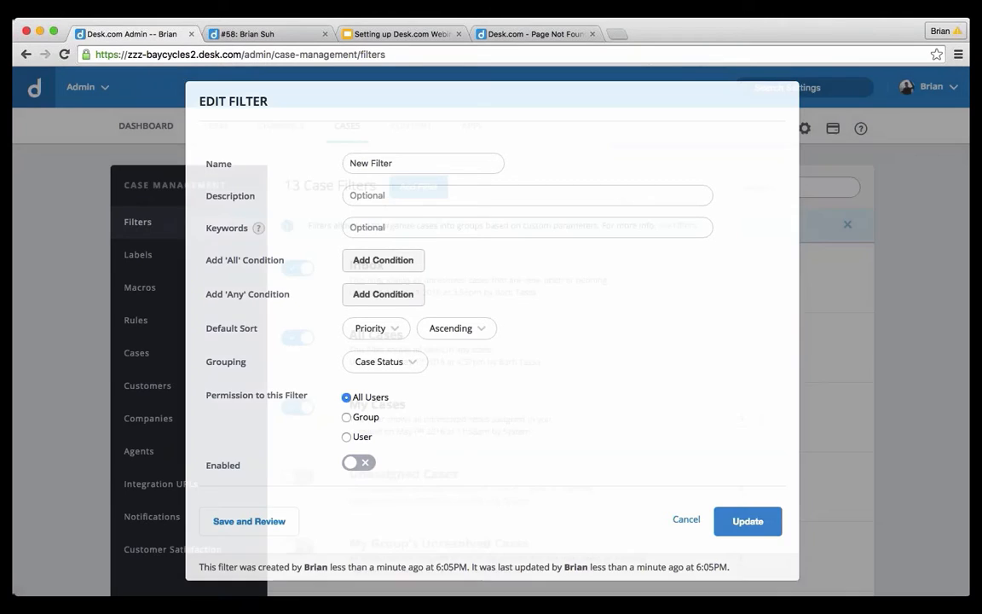
# Step: Open the Cyclist Emails filter, review its grouping and the Group permission option, and cancel without saving
pyautogui.scroll(-5, 541, 401)
pyautogui.scroll(-6, 411, 449)
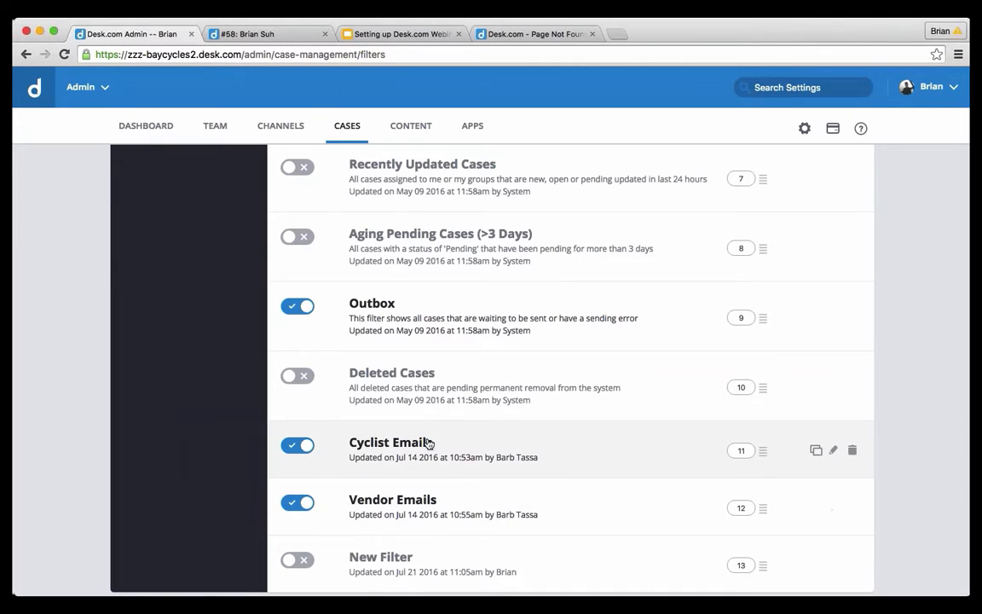
pyautogui.click(428, 443)
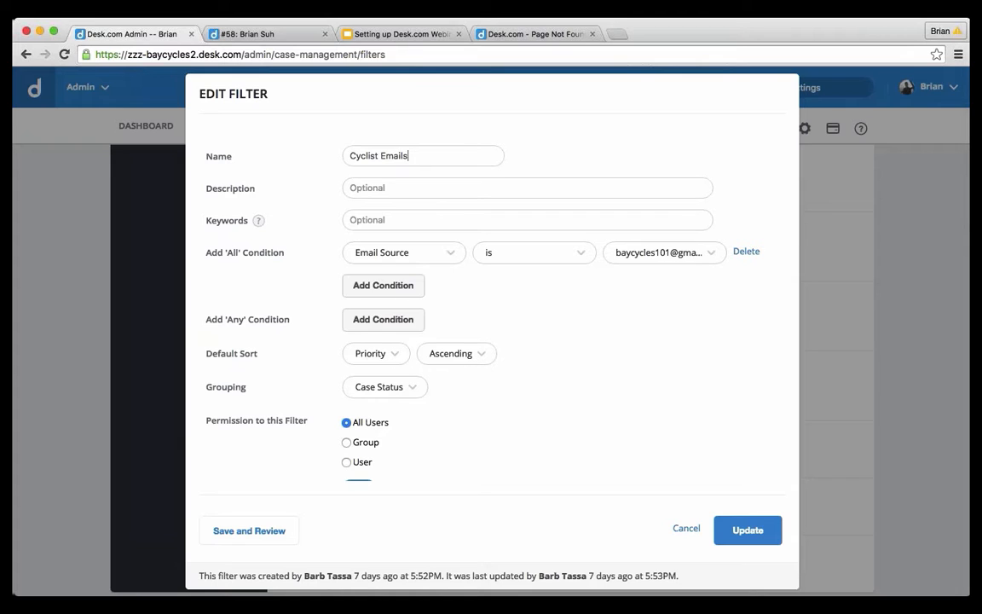
pyautogui.click(410, 390)
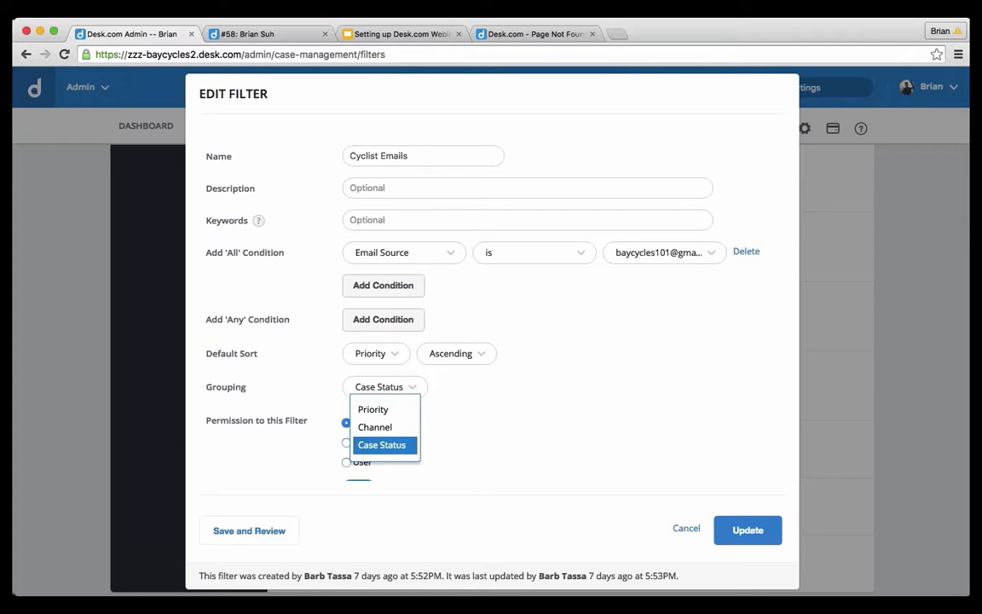
pyautogui.click(399, 446)
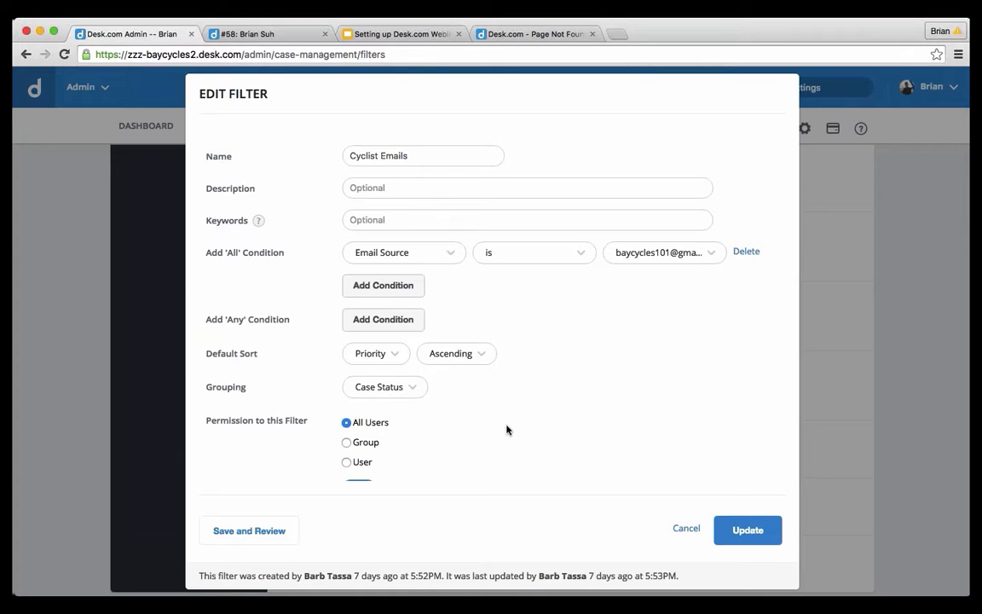
pyautogui.scroll(-2, 506, 430)
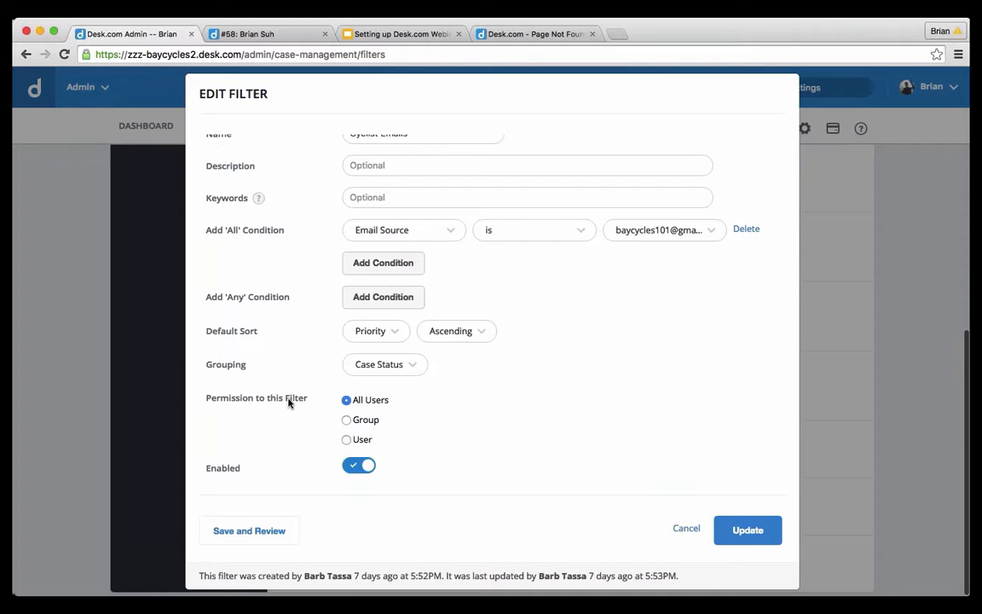
pyautogui.click(358, 420)
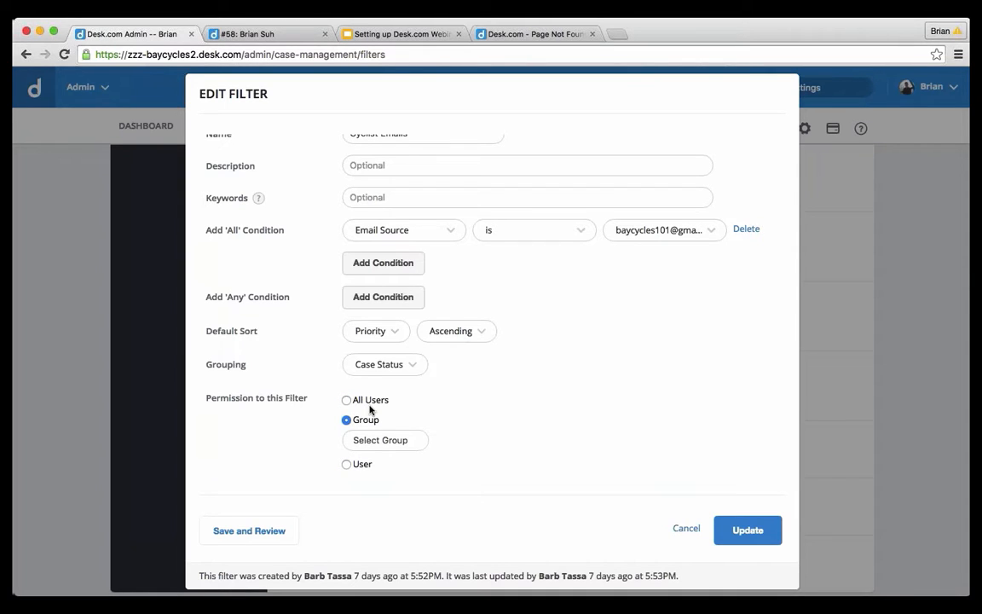
pyautogui.click(685, 528)
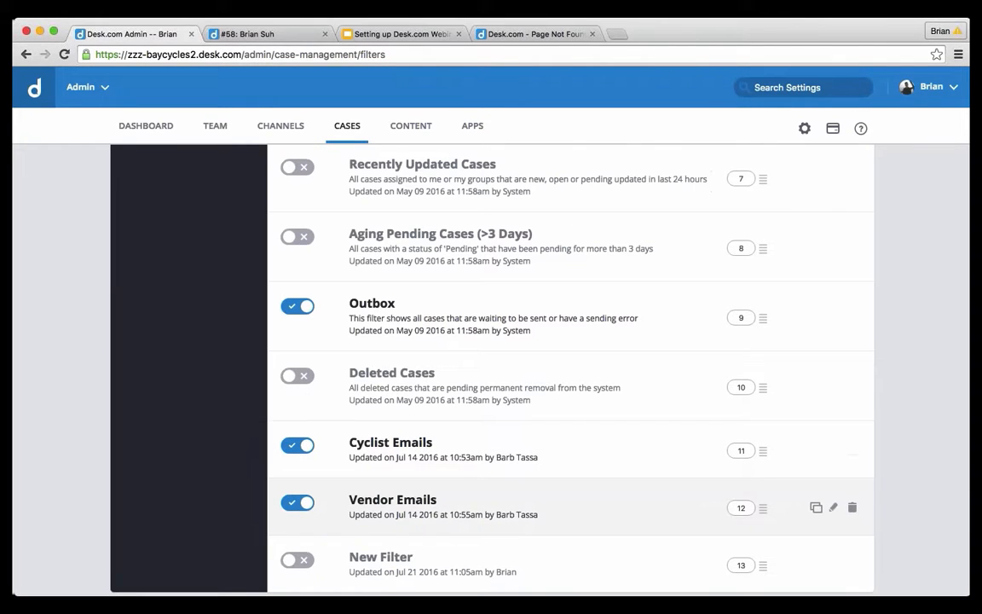
# Step: Open the Vendor Emails filter, try restricting its permission to a group, and cancel the edit
pyautogui.click(381, 502)
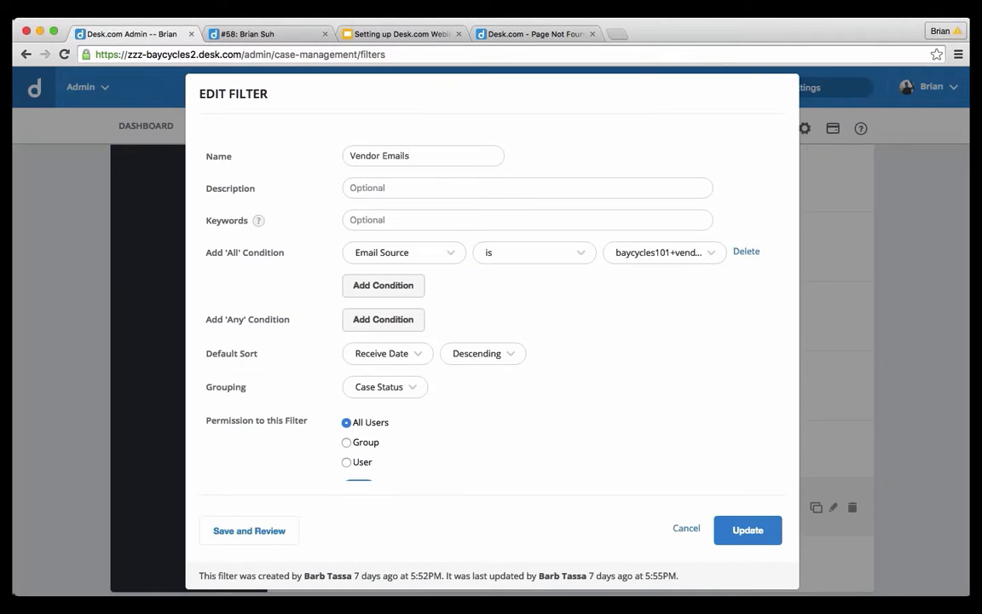
pyautogui.scroll(-1, 494, 453)
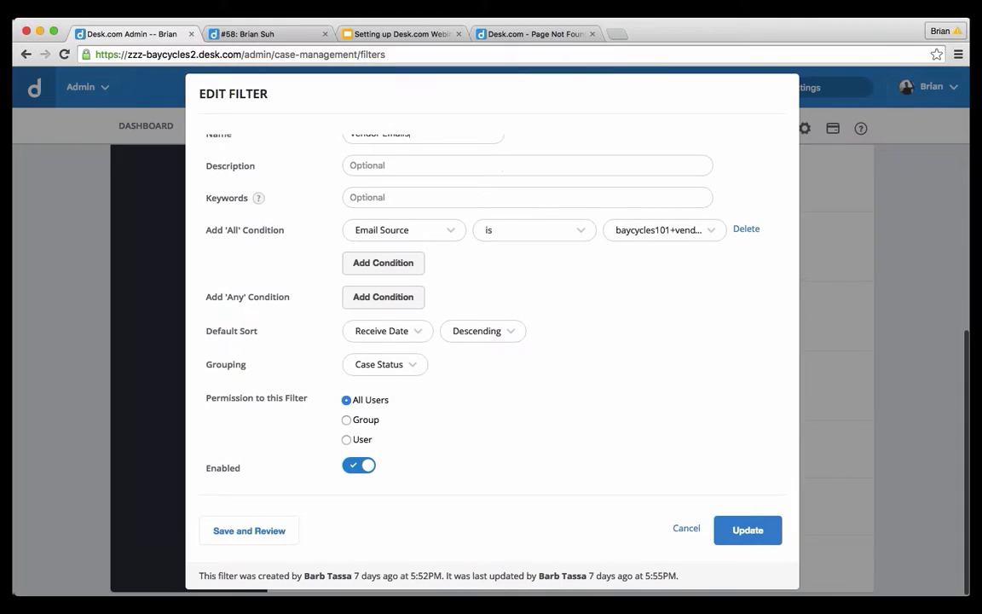
pyautogui.click(356, 418)
pyautogui.click(383, 439)
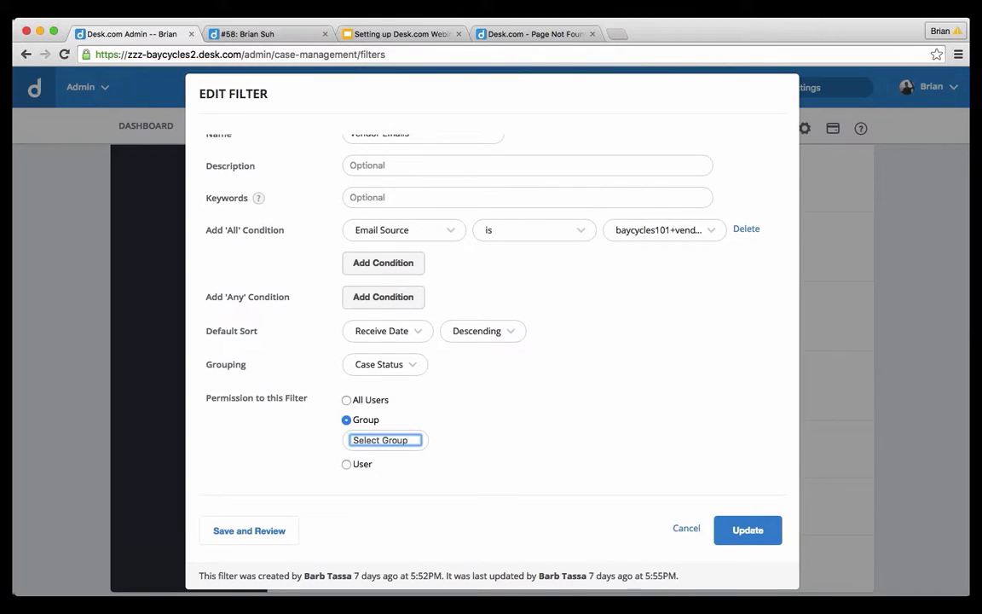
pyautogui.press('m')
pyautogui.click(692, 528)
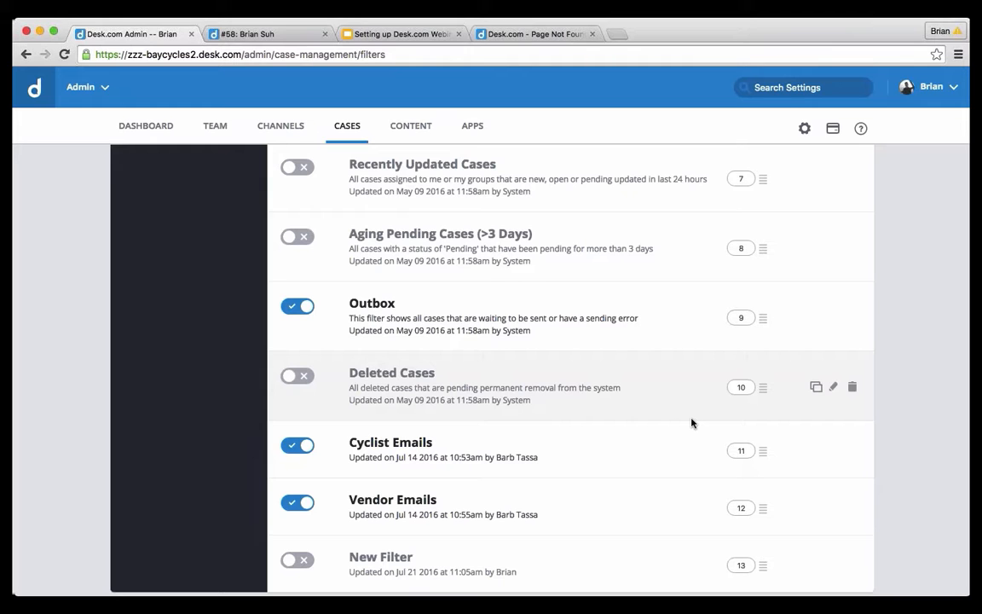
# Step: In the inbound interaction rules, switch Send Auto Acknowledgement Email off and back on, and open the rule for editing
pyautogui.scroll(10, 691, 422)
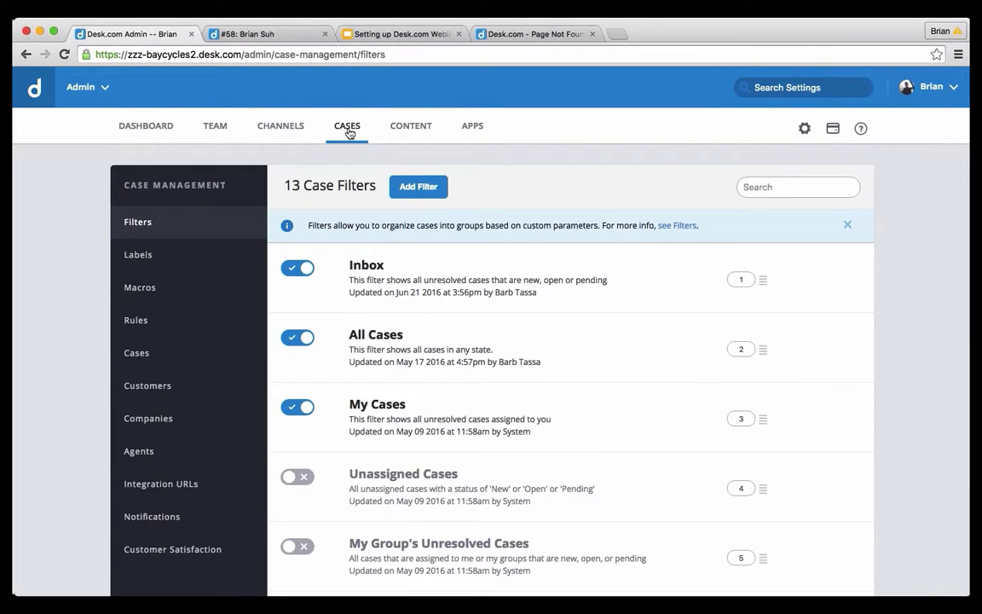
pyautogui.click(130, 324)
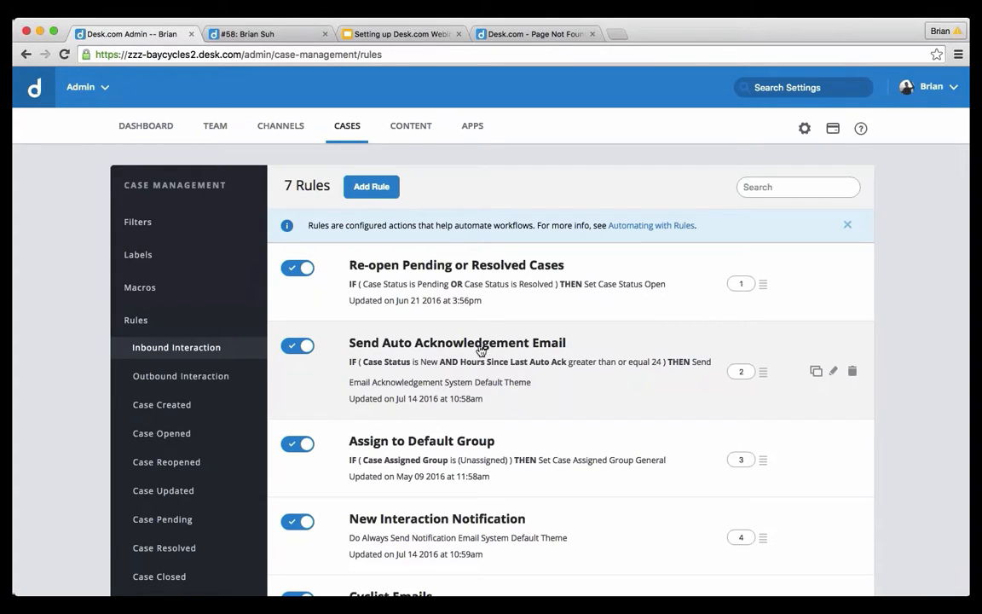
pyautogui.click(303, 348)
pyautogui.click(305, 350)
pyautogui.click(438, 344)
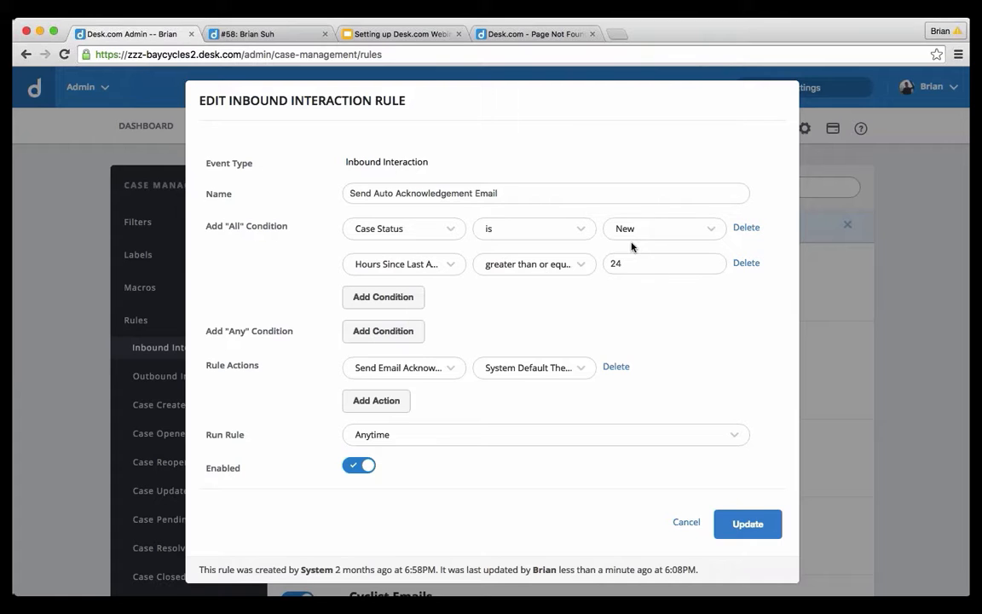
# Step: Review the rule's hours-since-last-auto-acknowledgement condition and email acknowledgement action, keep System Default Theme, and save the rule
pyautogui.click(454, 265)
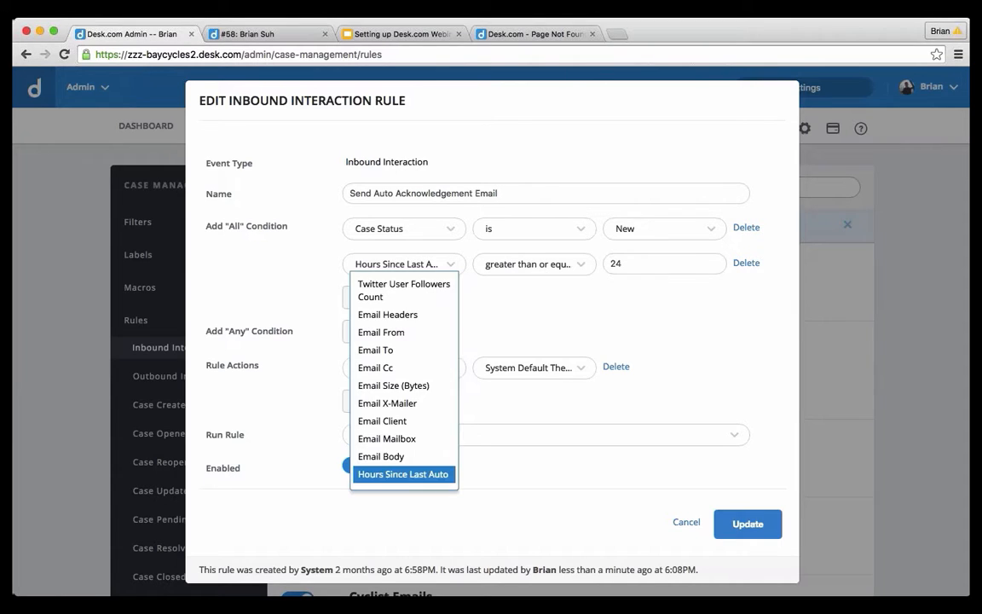
pyautogui.click(423, 475)
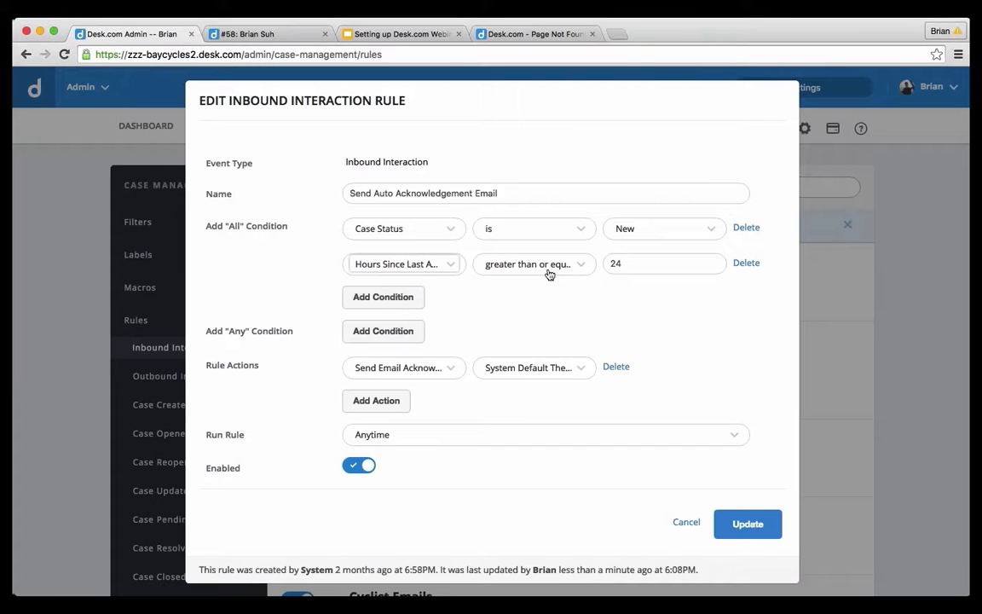
pyautogui.click(409, 368)
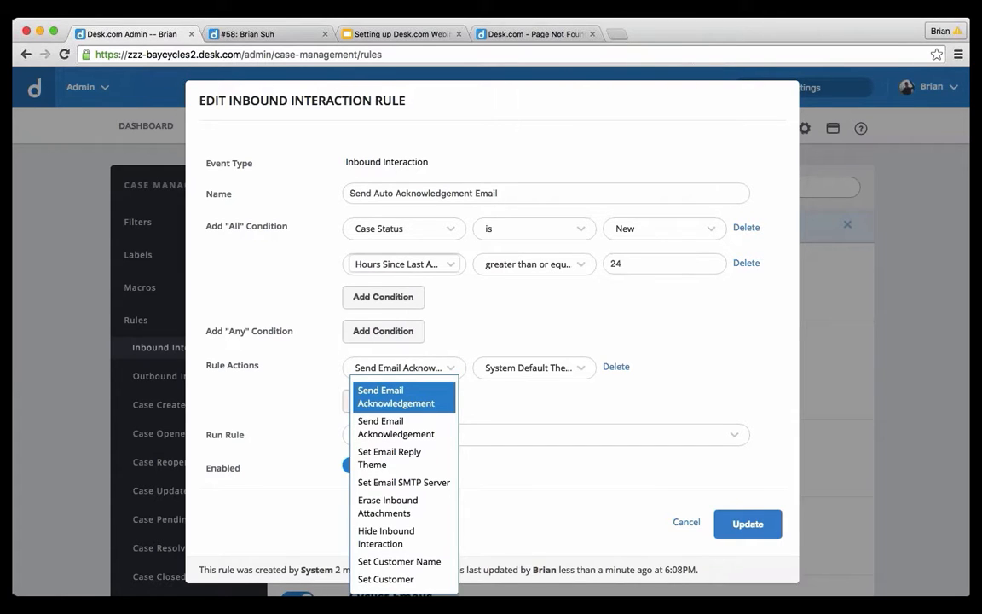
pyautogui.click(428, 402)
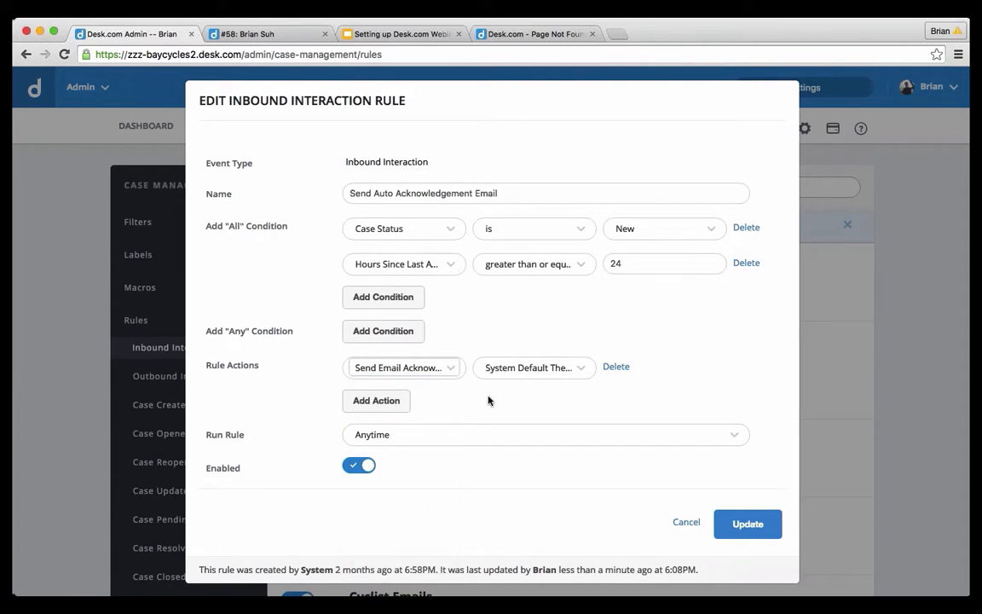
pyautogui.click(542, 369)
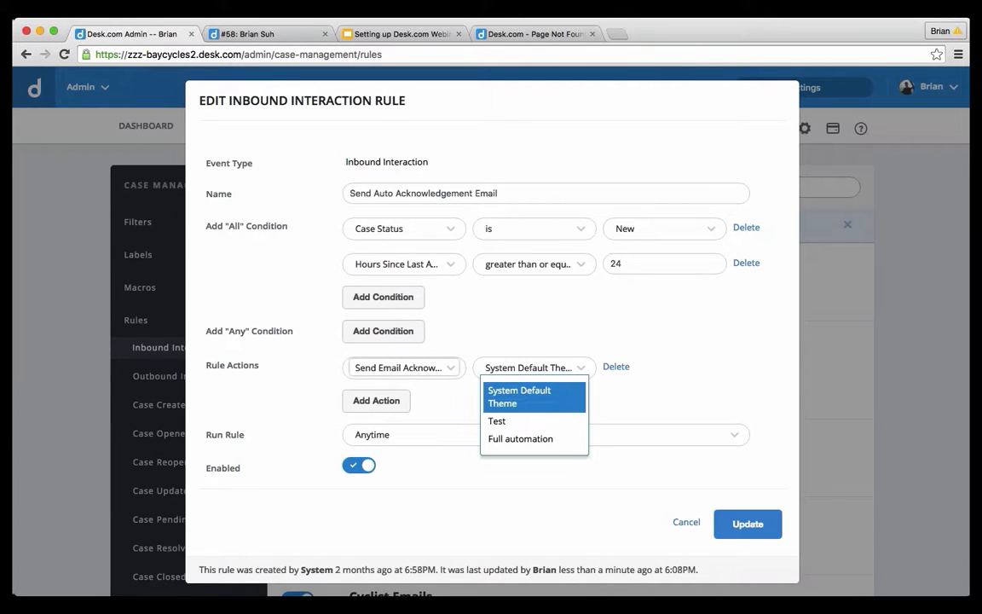
pyautogui.press('Return')
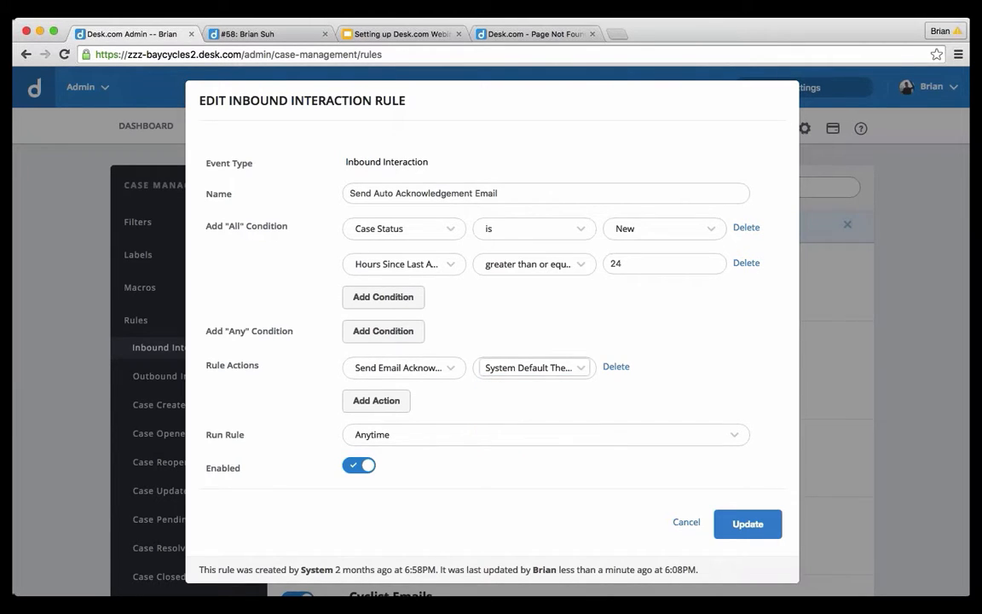
pyautogui.scroll(-2, 539, 399)
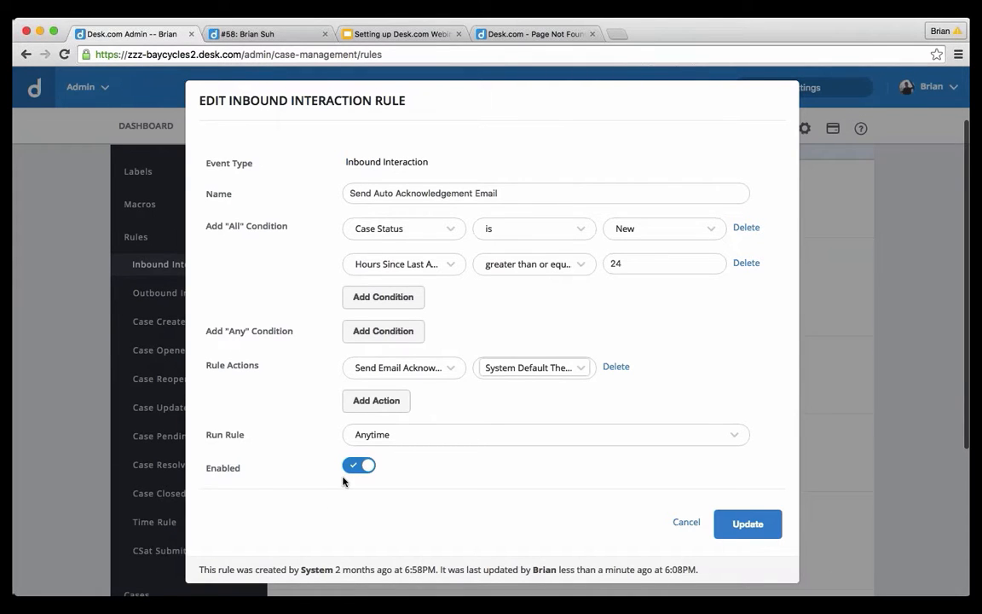
pyautogui.click(747, 523)
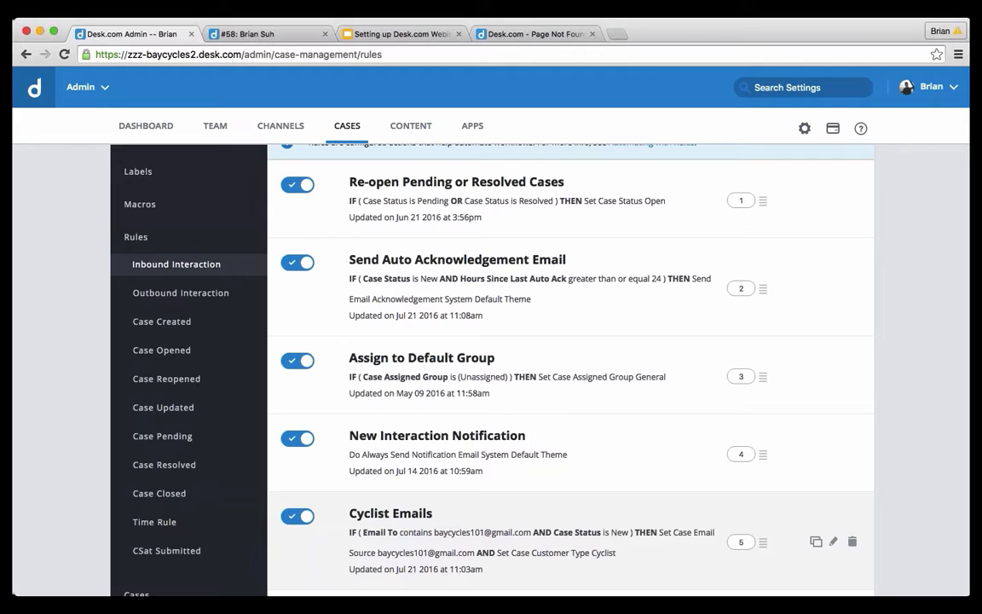
# Step: Open the case macros, bring up the form for adding a new macro, and cancel it
pyautogui.scroll(3, 836, 392)
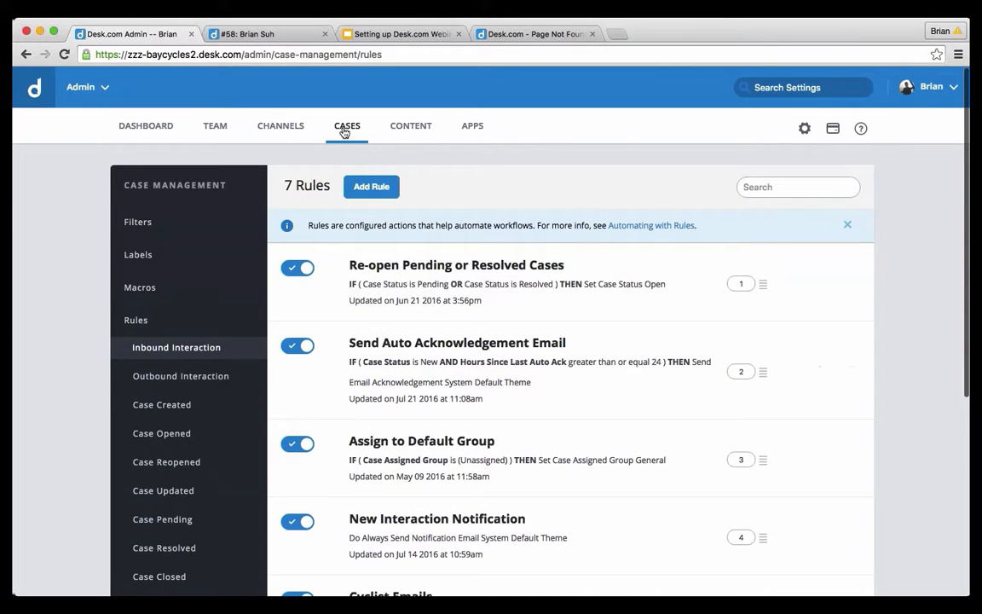
pyautogui.click(141, 288)
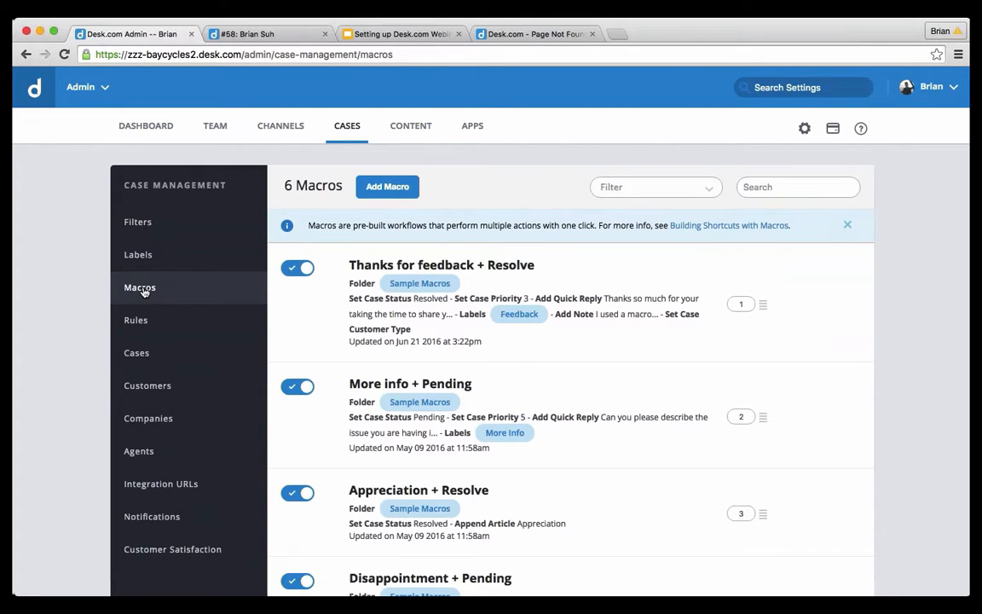
pyautogui.click(373, 182)
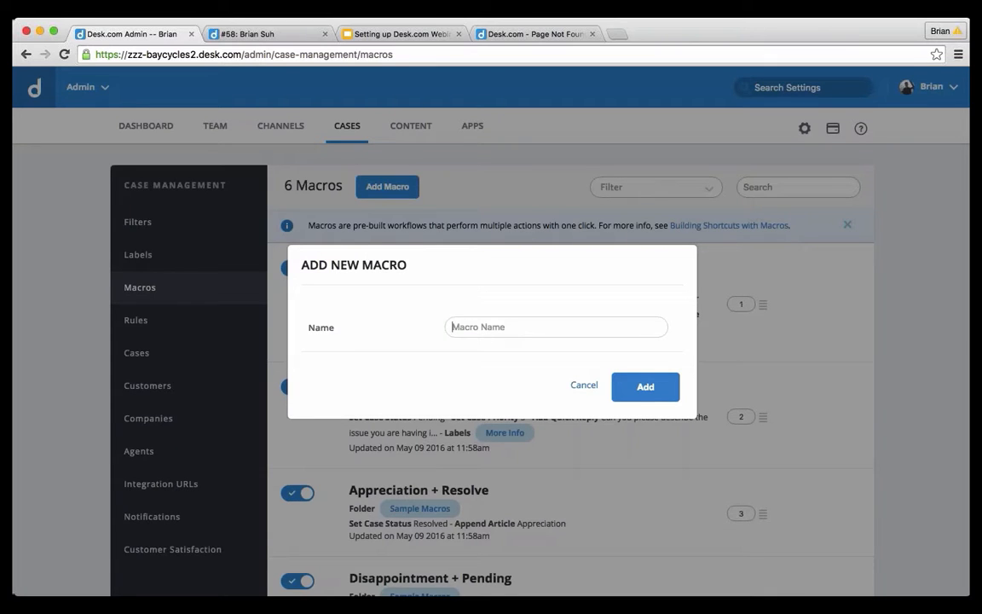
pyautogui.click(584, 386)
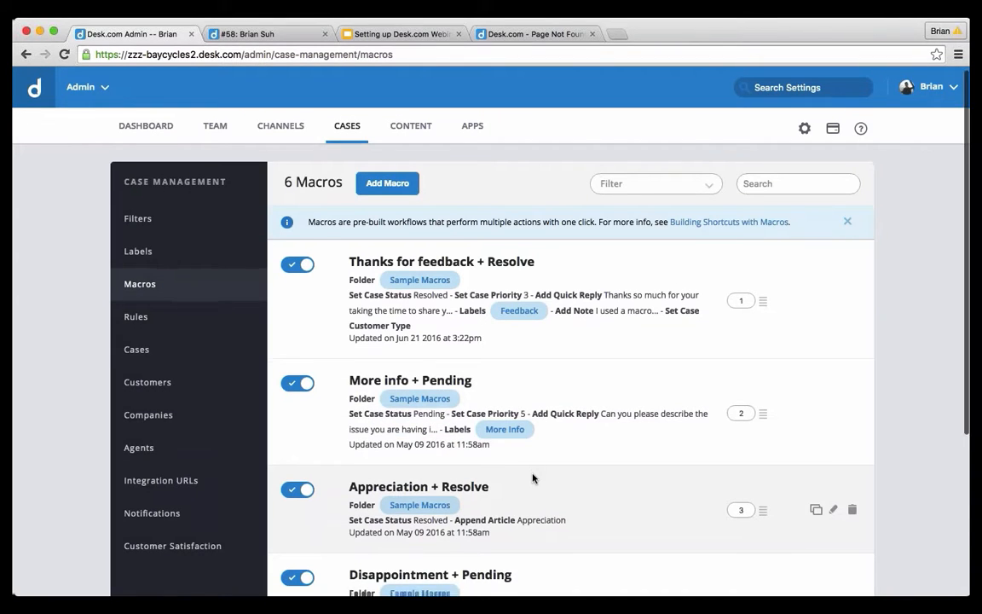
# Step: Open the "Cyclist Event - Friday Night Fun Ride" macro and examine its quick reply text and customer first-name placeholder
pyautogui.scroll(-5, 533, 478)
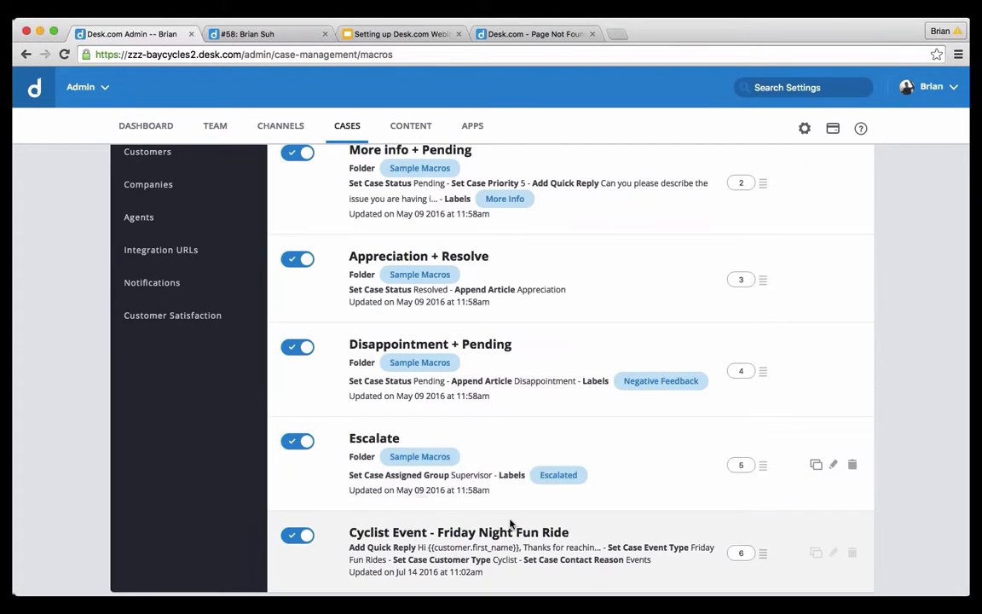
pyautogui.click(560, 533)
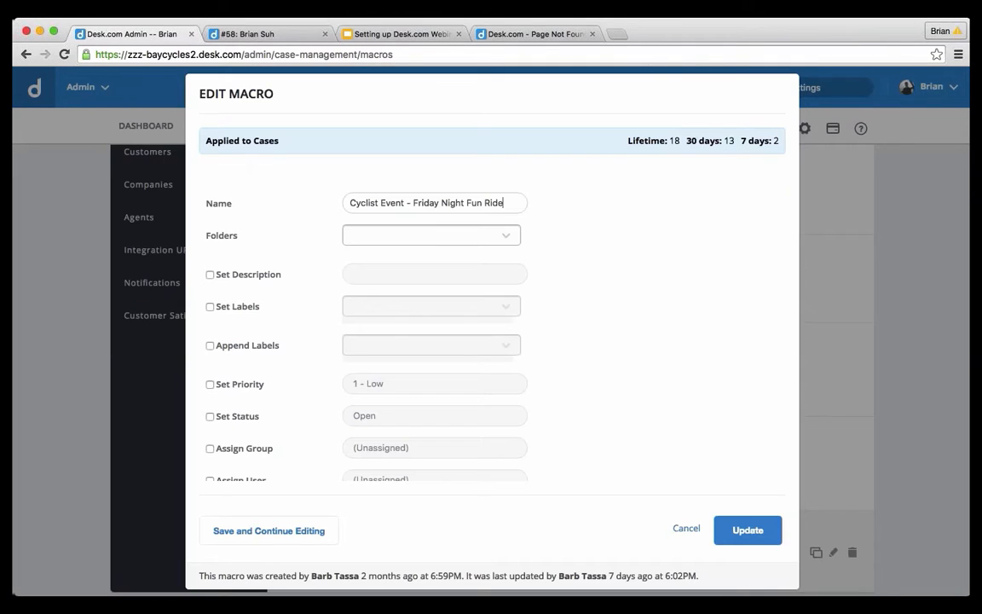
pyautogui.scroll(-2, 685, 385)
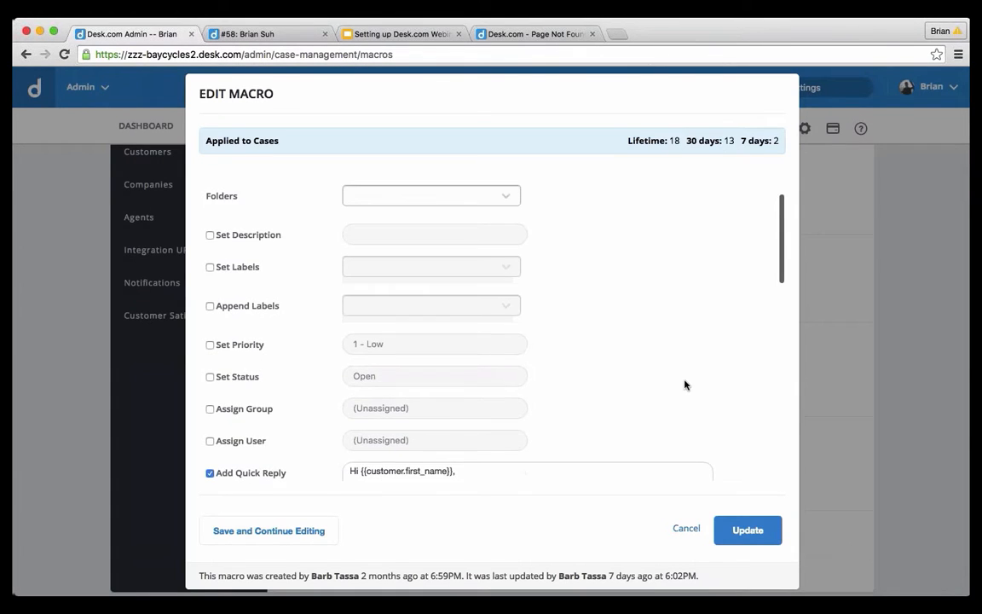
pyautogui.scroll(2, 685, 385)
pyautogui.scroll(-5, 684, 385)
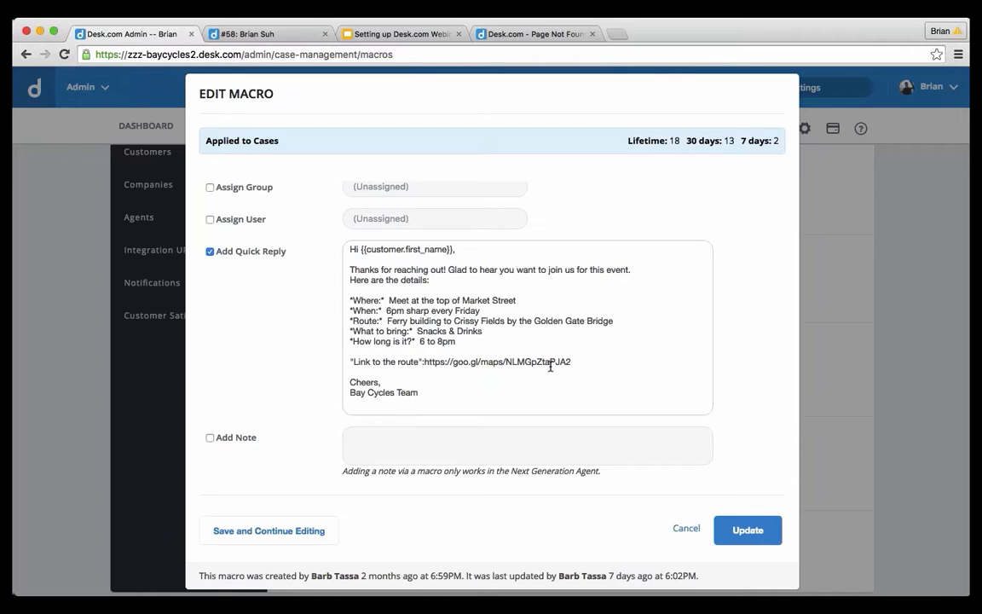
pyautogui.click(359, 249)
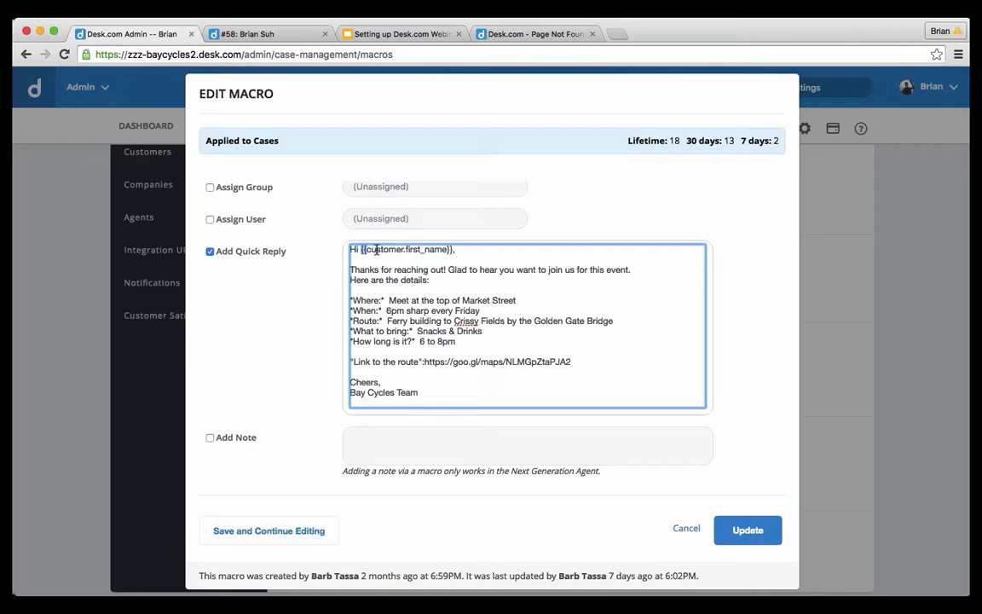
pyautogui.click(484, 250)
pyautogui.click(483, 250)
# Step: Try enabling the macro's Set Status action with the Open status, and disable it again
pyautogui.scroll(5, 611, 209)
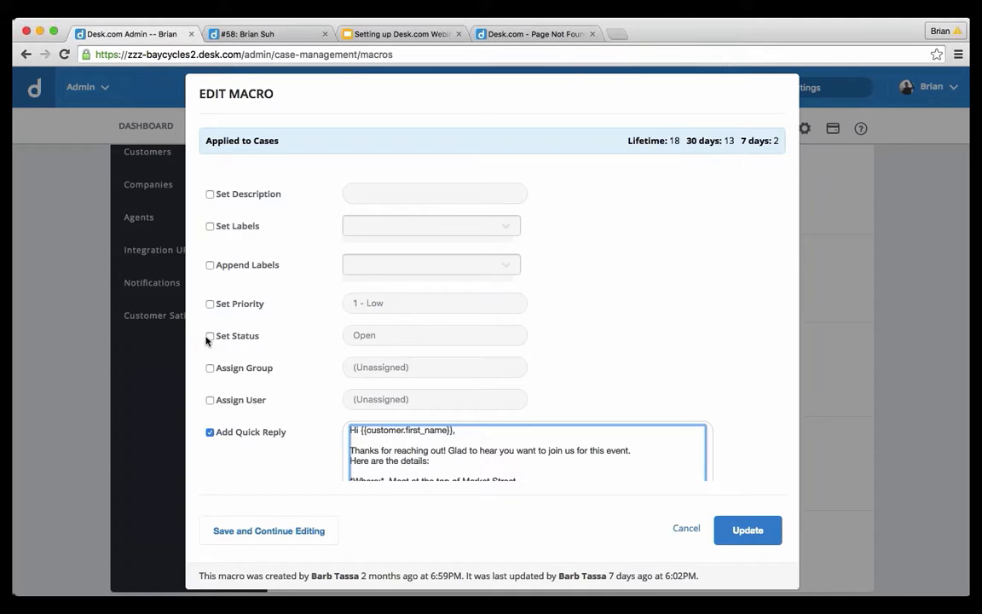
pyautogui.click(209, 336)
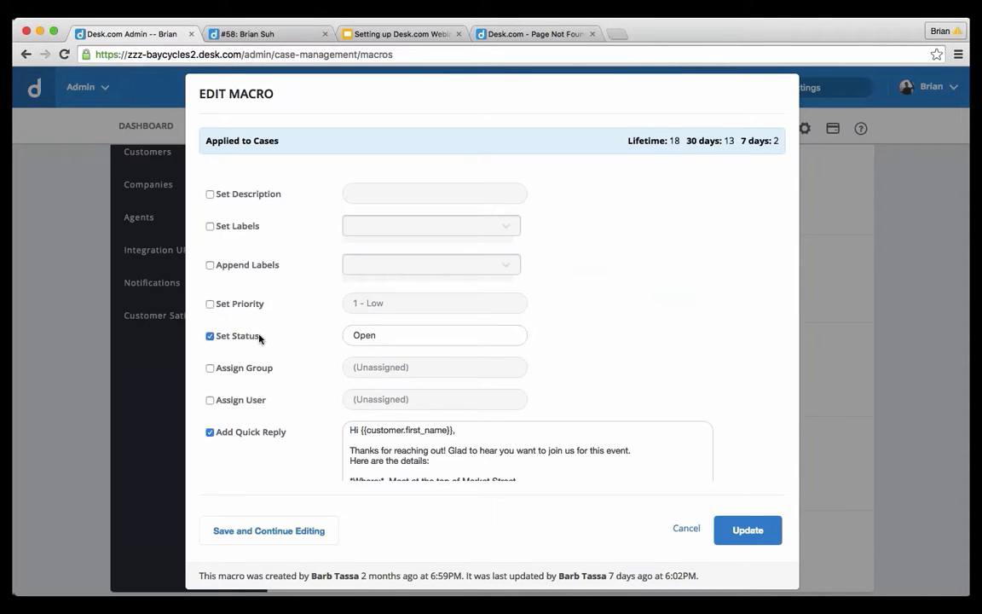
pyautogui.click(209, 337)
# Step: Review the macro's case event type, customer type, contact reason and permission settings, and save the macro
pyautogui.scroll(-1, 501, 387)
pyautogui.scroll(-10, 501, 387)
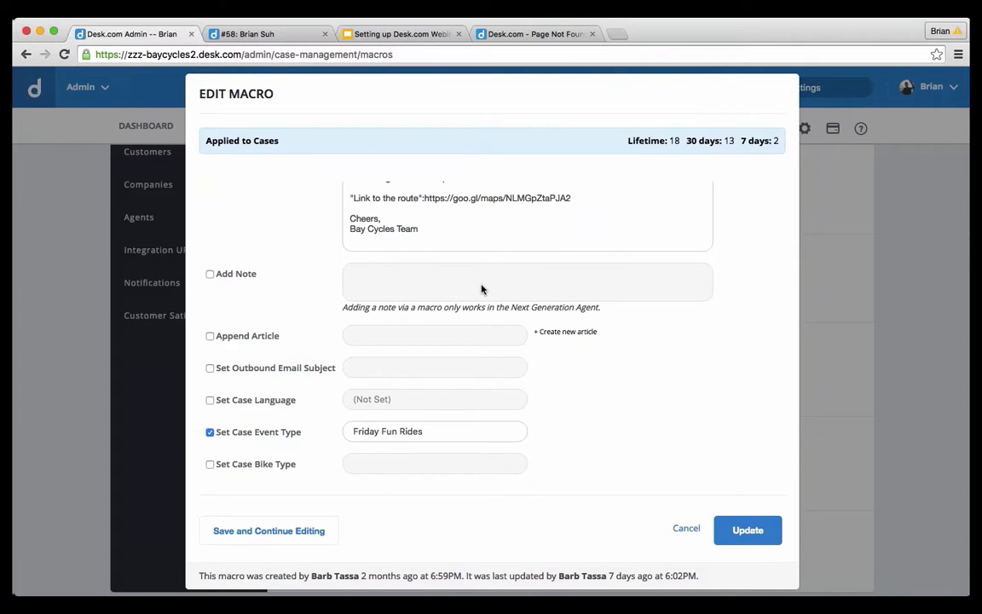
pyautogui.scroll(-4, 482, 290)
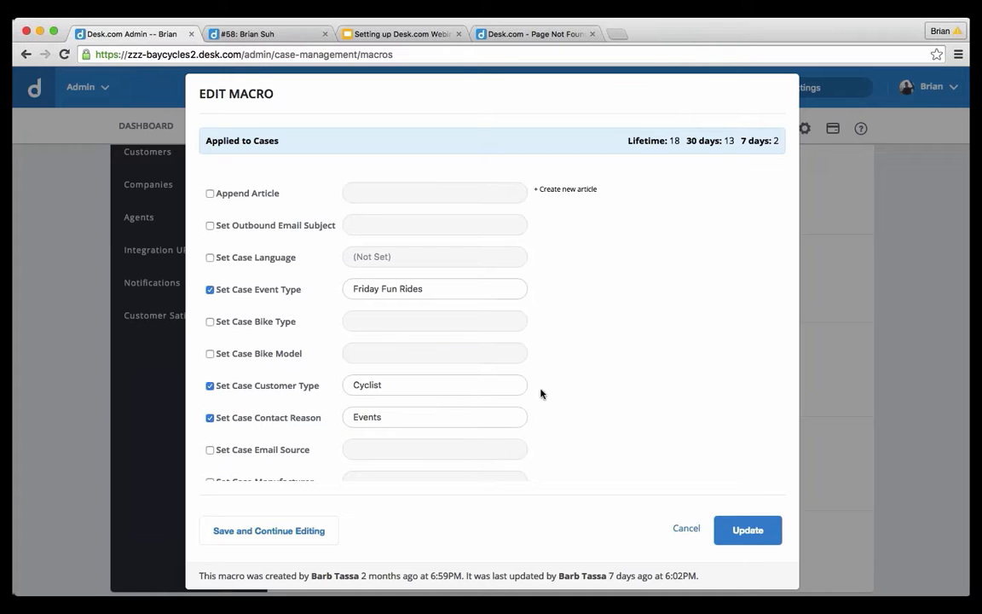
pyautogui.scroll(5, 644, 368)
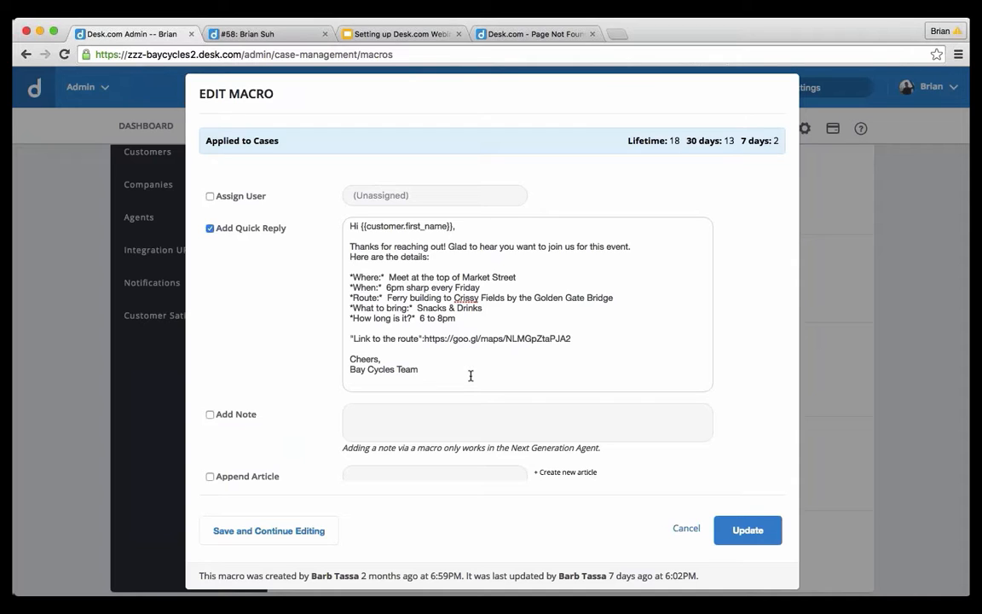
pyautogui.scroll(-3, 470, 376)
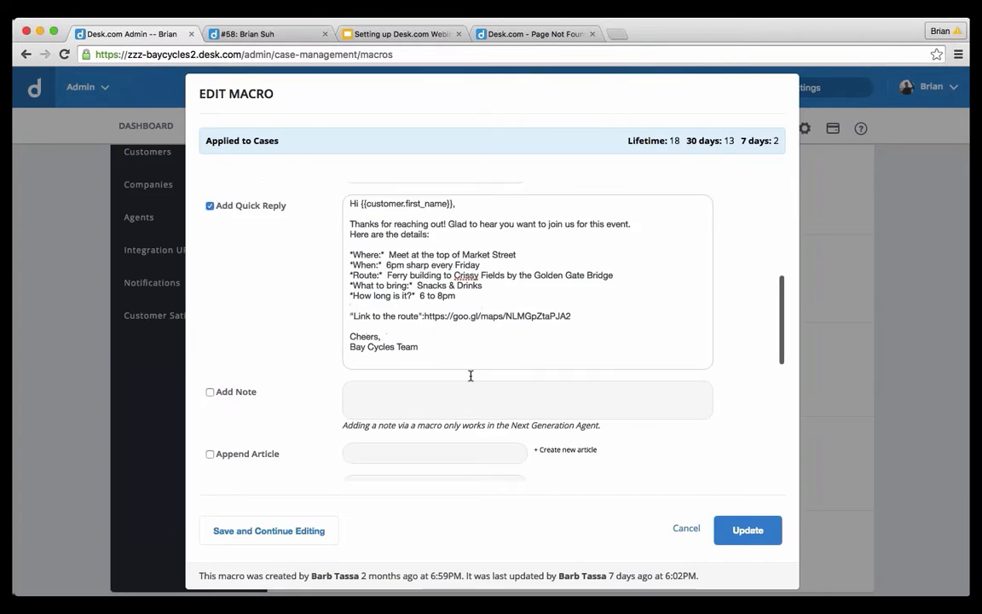
pyautogui.scroll(-10, 471, 376)
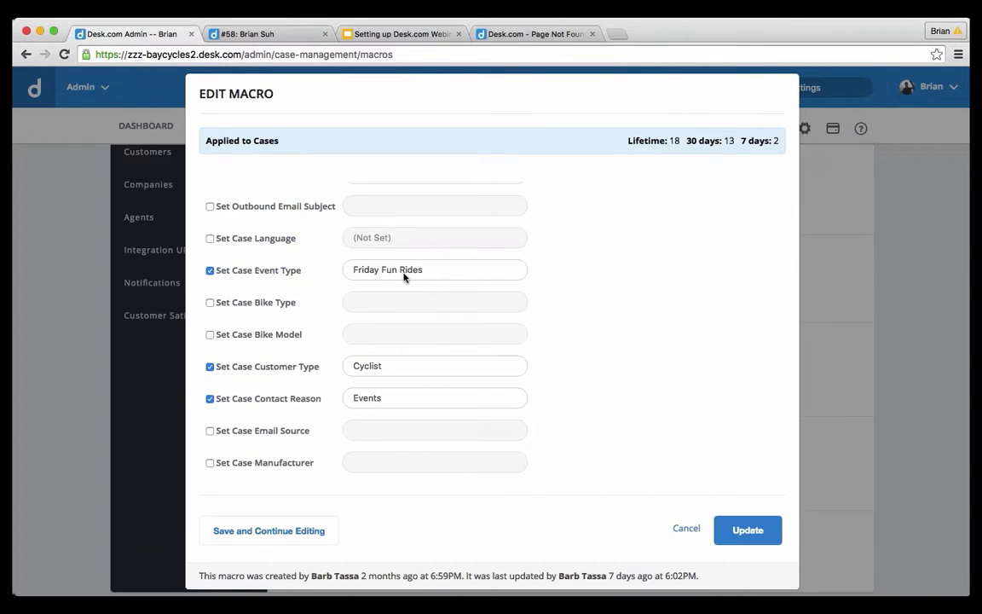
pyautogui.scroll(-4, 579, 400)
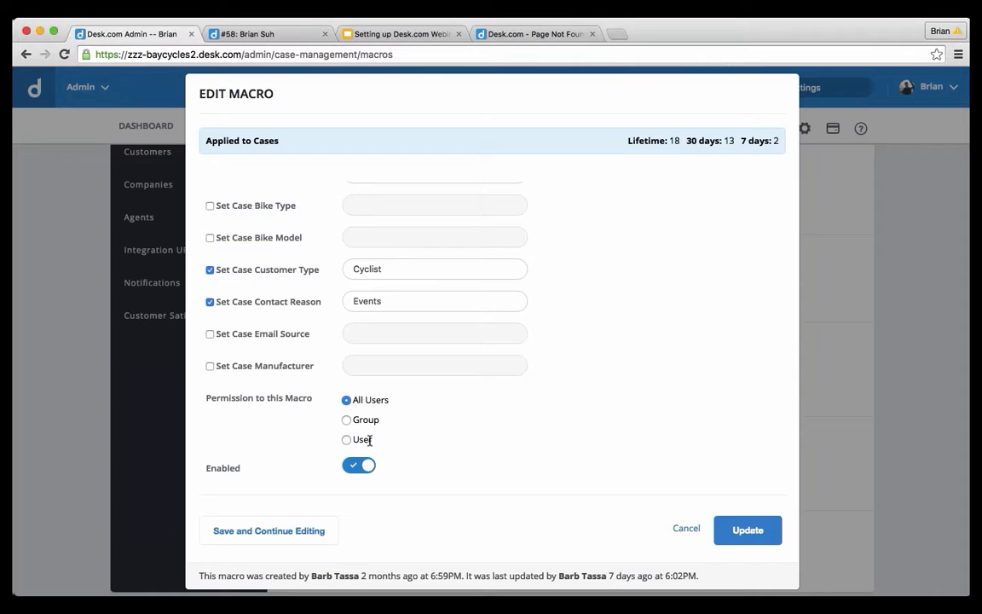
pyautogui.click(747, 531)
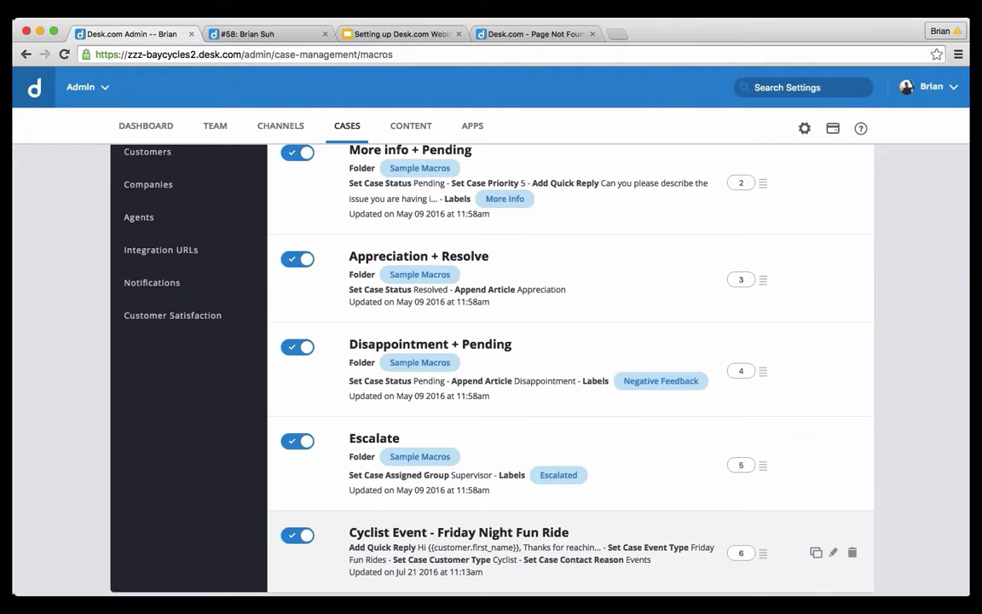
# Step: Return to the inbound interaction rules, review the New Interaction Notification rule's settings, and save it
pyautogui.scroll(5, 58, 393)
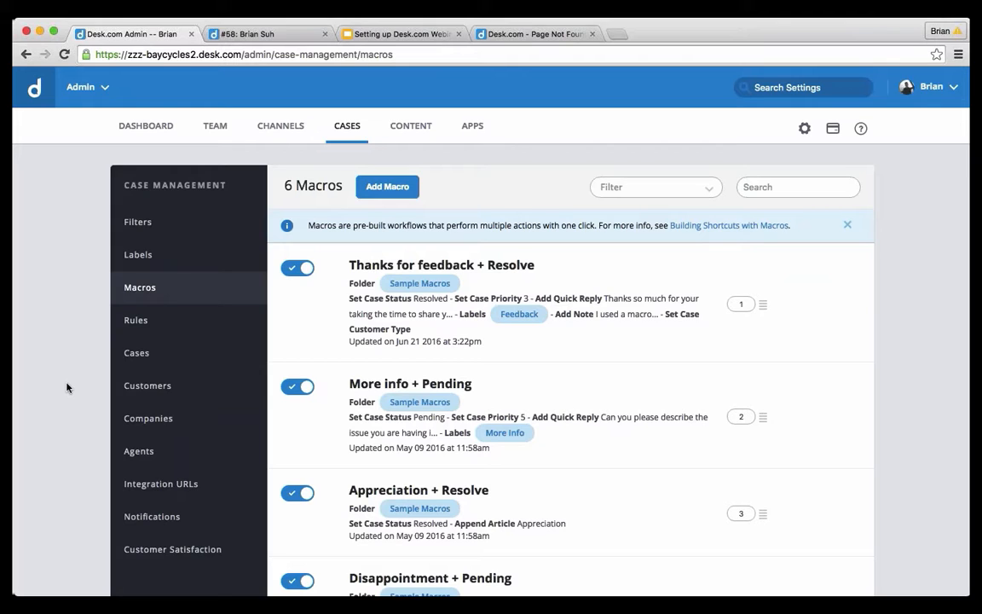
pyautogui.click(145, 323)
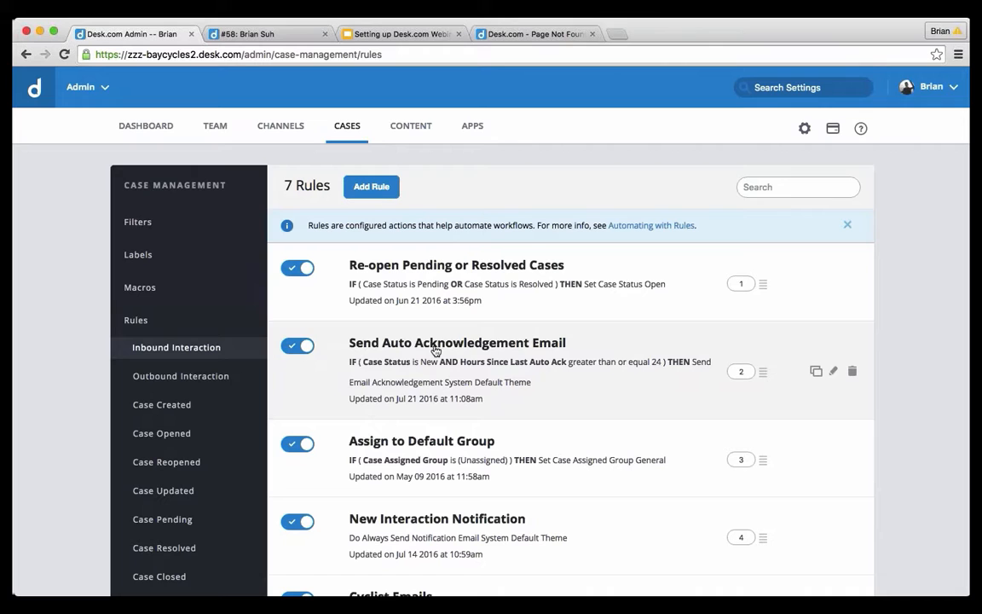
pyautogui.scroll(-4, 548, 443)
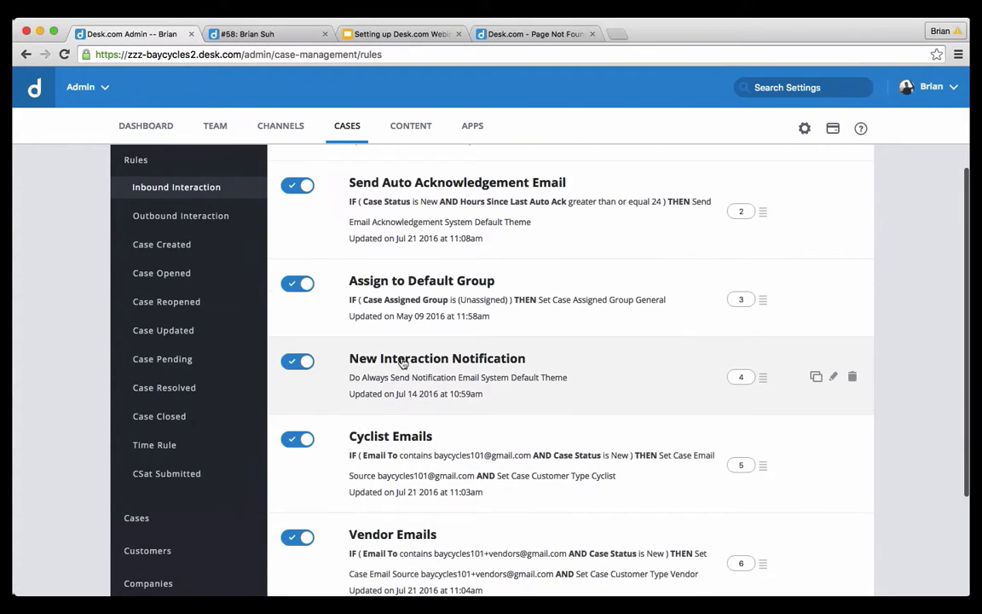
pyautogui.click(441, 364)
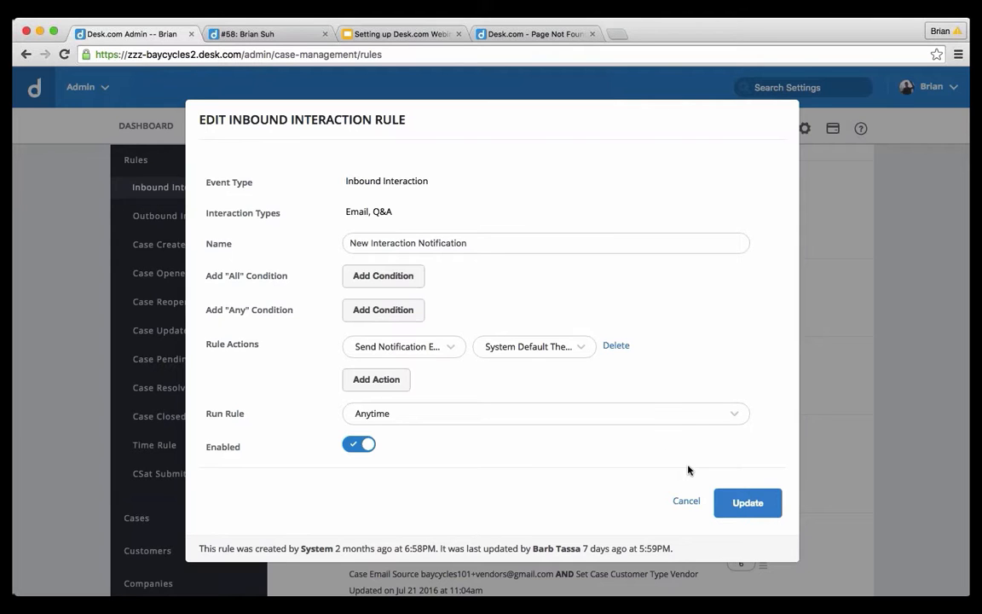
pyautogui.click(731, 501)
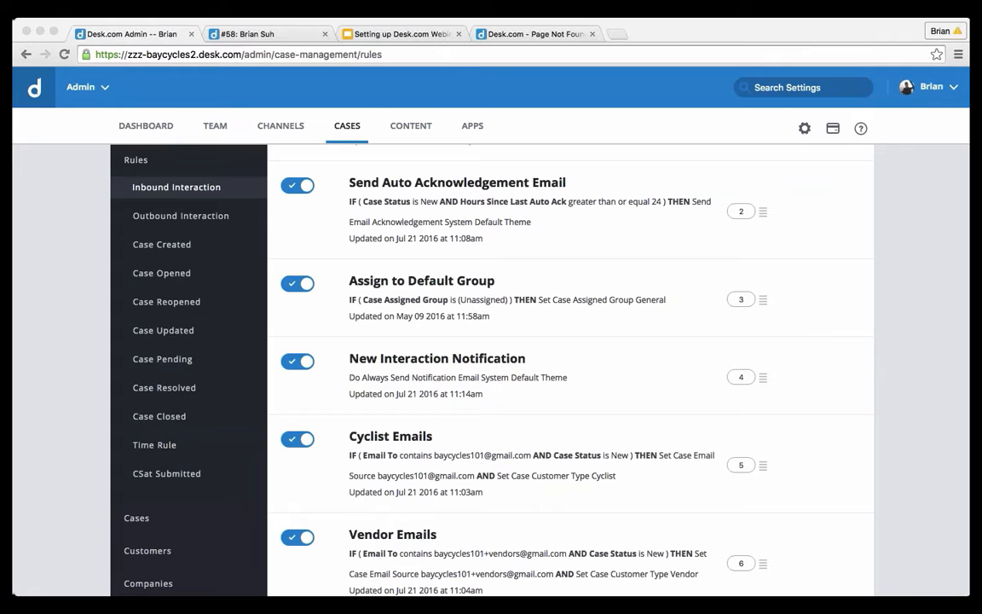
# Step: Open the channel settings at the Support Center overview
pyautogui.click(730, 36)
pyautogui.click(282, 127)
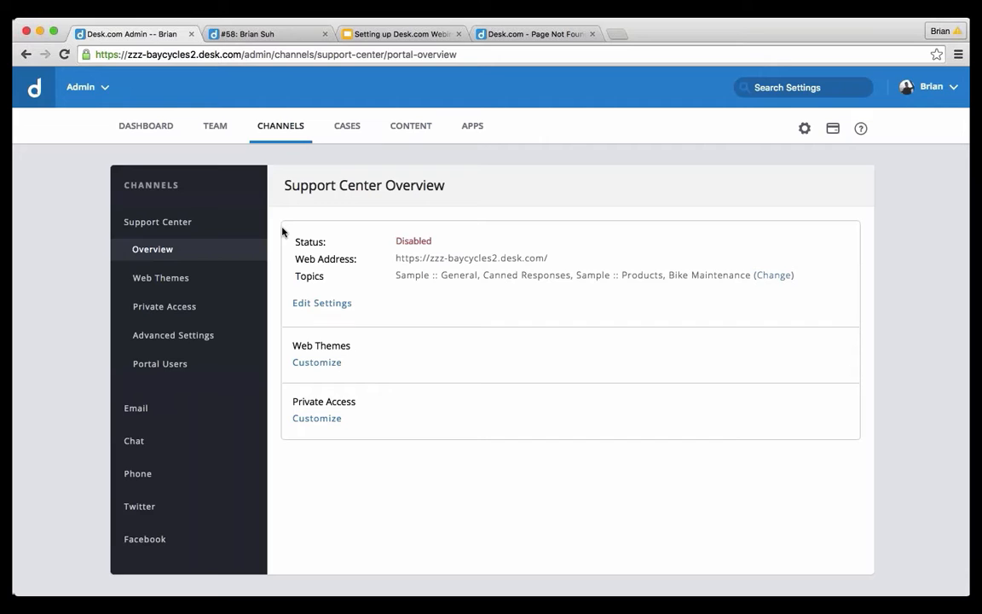
# Step: Open the email channel's inbound mail settings and highlight the Support mailbox's email address
pyautogui.click(144, 412)
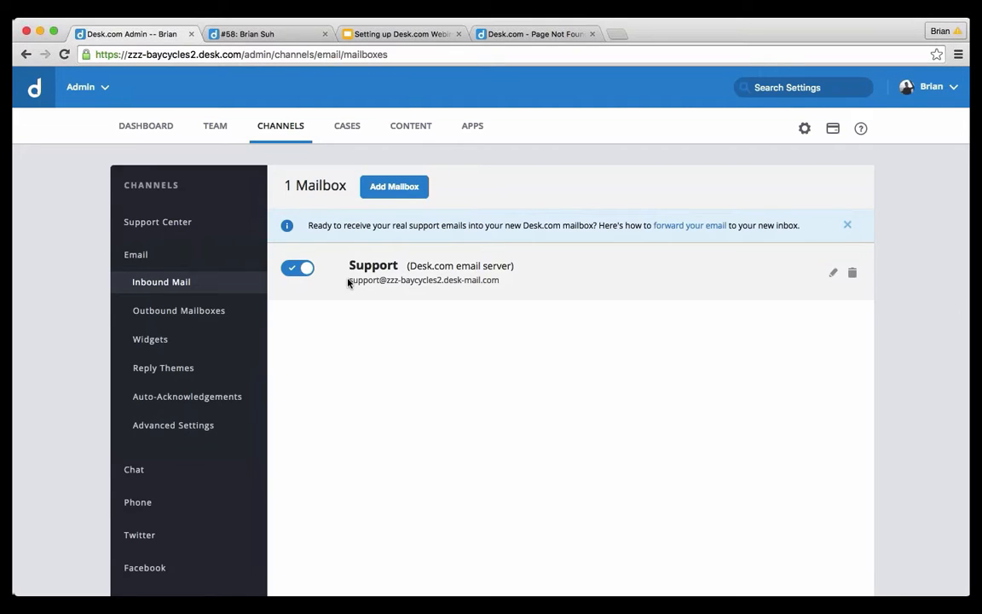
pyautogui.moveTo(347, 280); pyautogui.dragTo(503, 280)
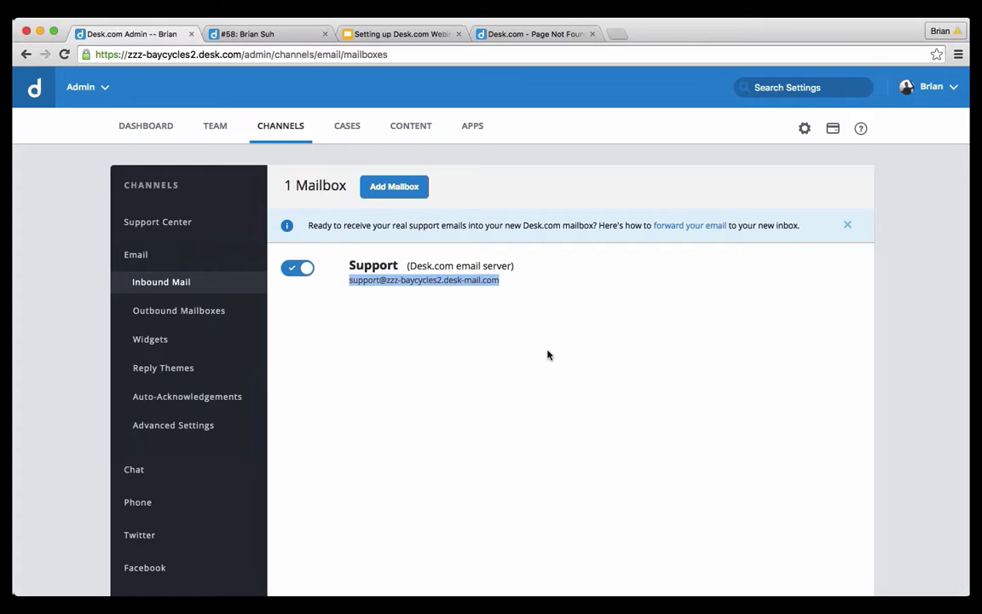
# Step: Switch to the Next Gen Agent, refresh the Inbox filter for new cases, and show the All Cases filter
pyautogui.click(273, 36)
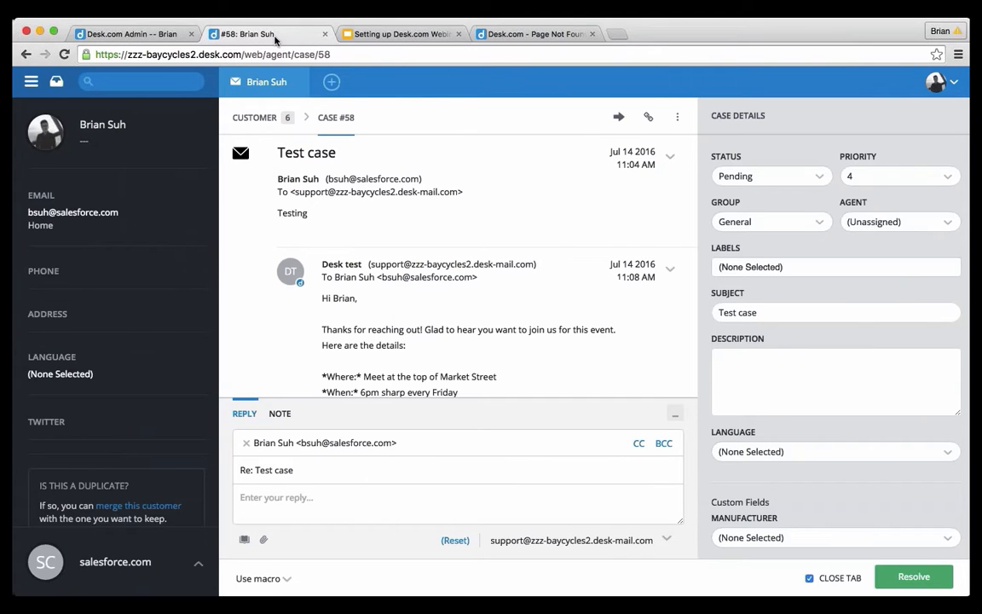
pyautogui.click(52, 85)
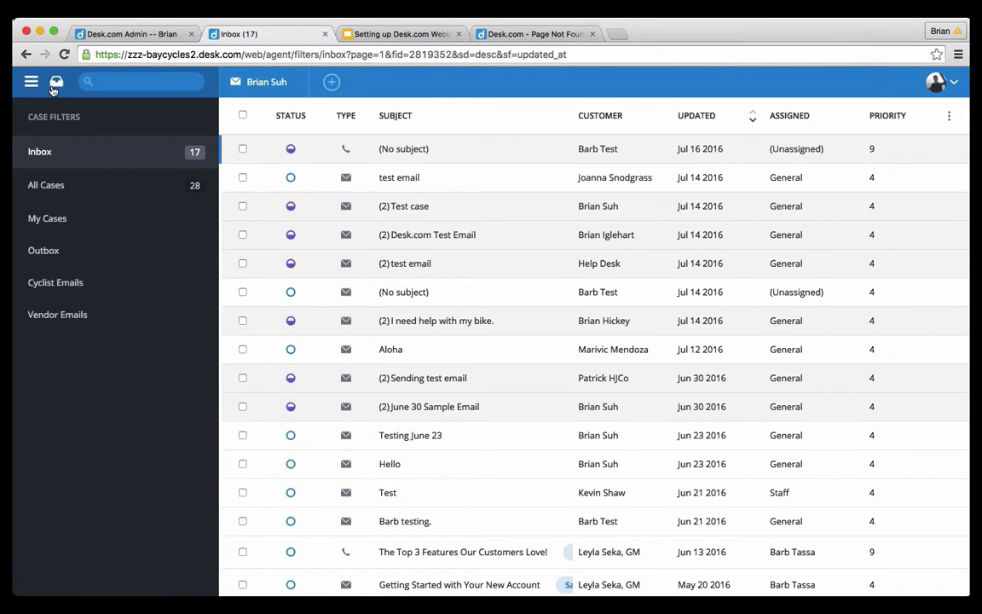
pyautogui.click(62, 53)
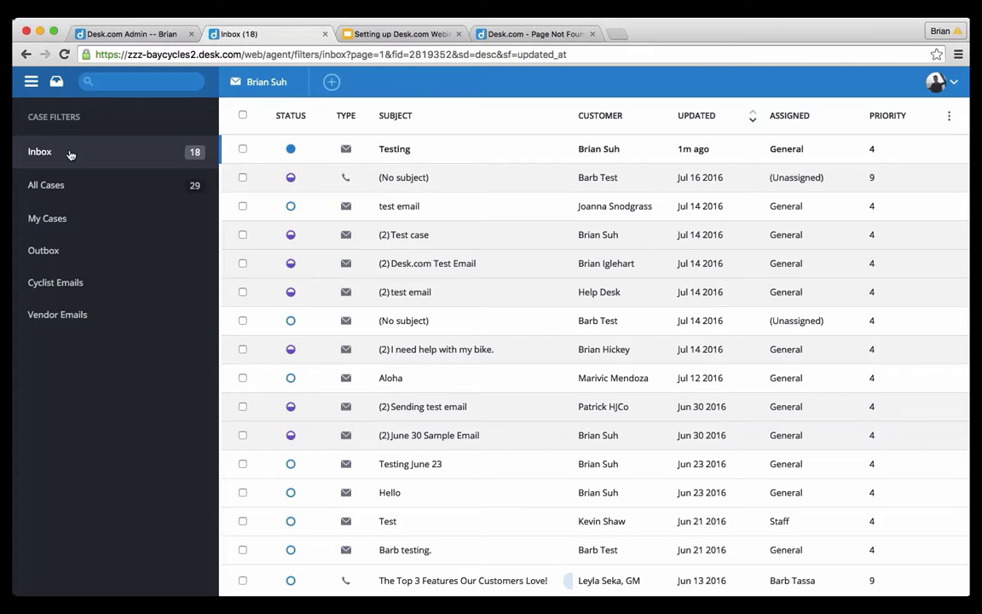
pyautogui.click(73, 189)
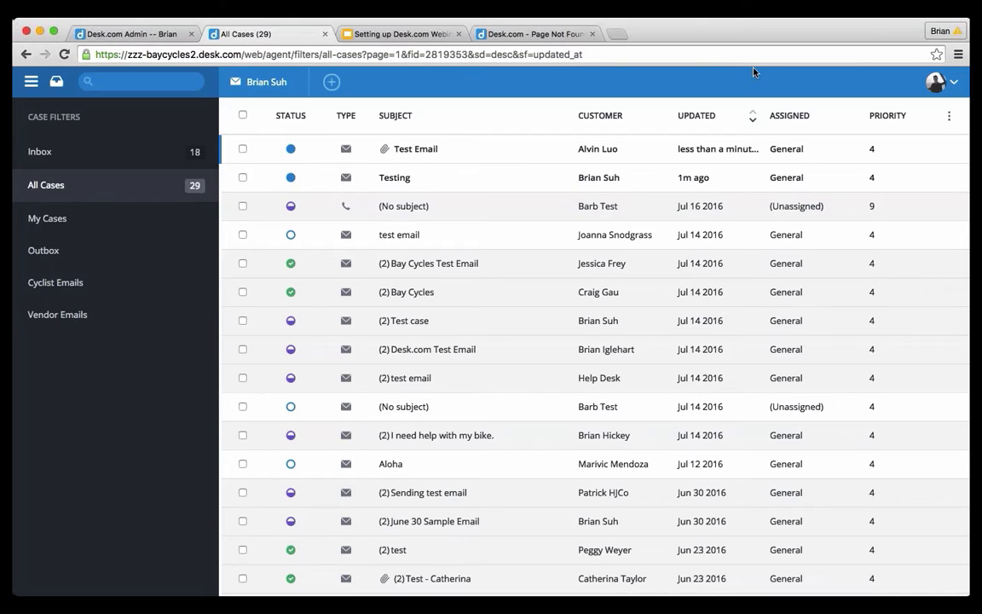
# Step: Open the newest "Test Email" case and insert the "Cyclist Event - Friday Night Fun Ride" macro into the reply with the ##cy shortcut
pyautogui.click(415, 148)
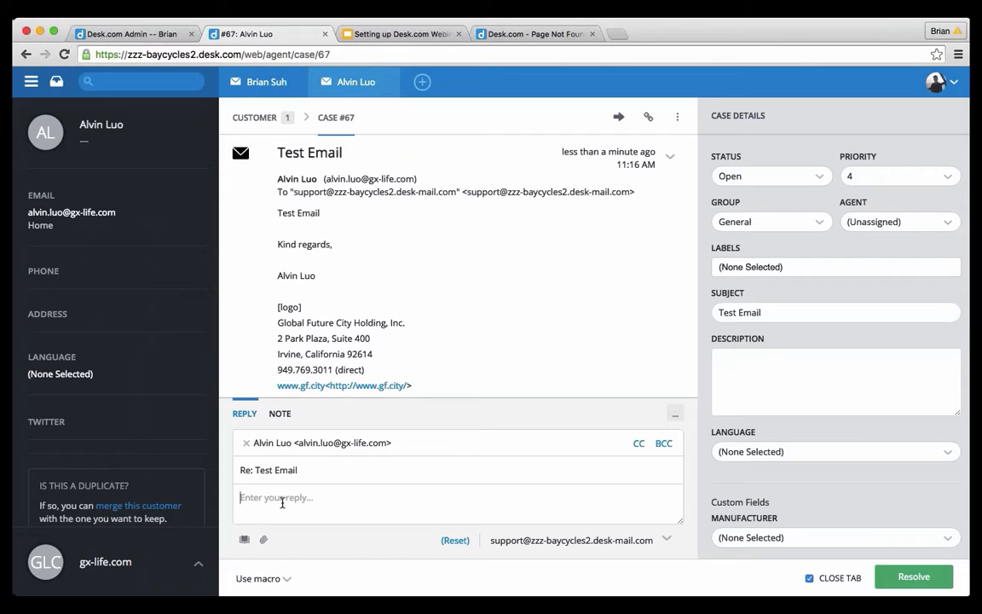
pyautogui.click(288, 580)
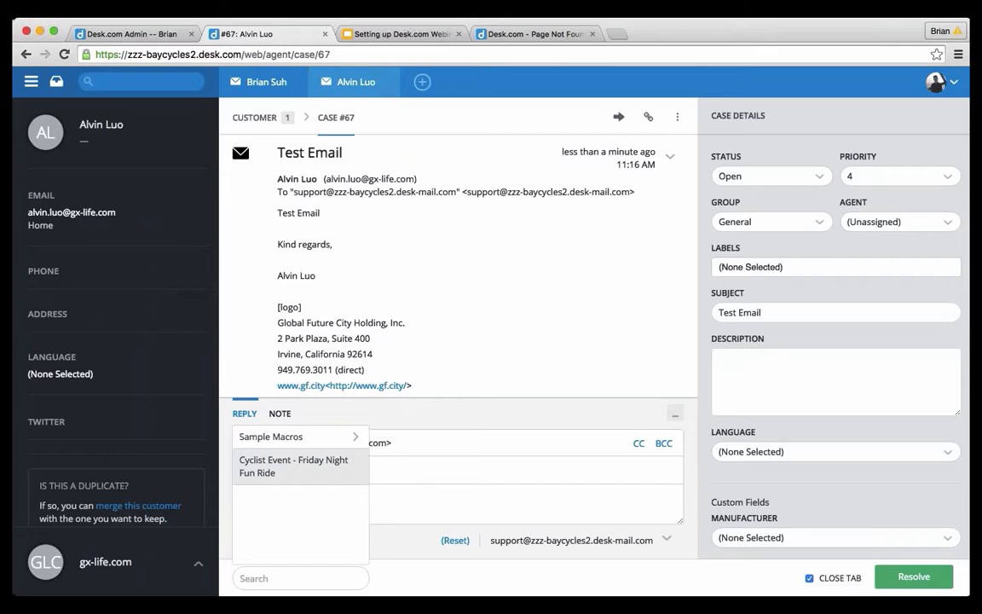
pyautogui.click(323, 478)
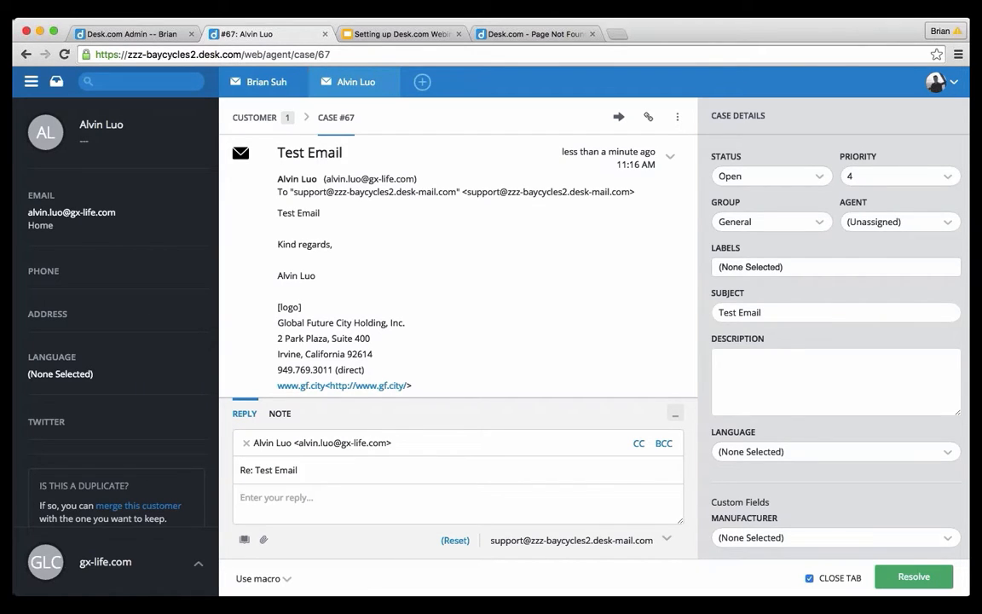
pyautogui.write('##')
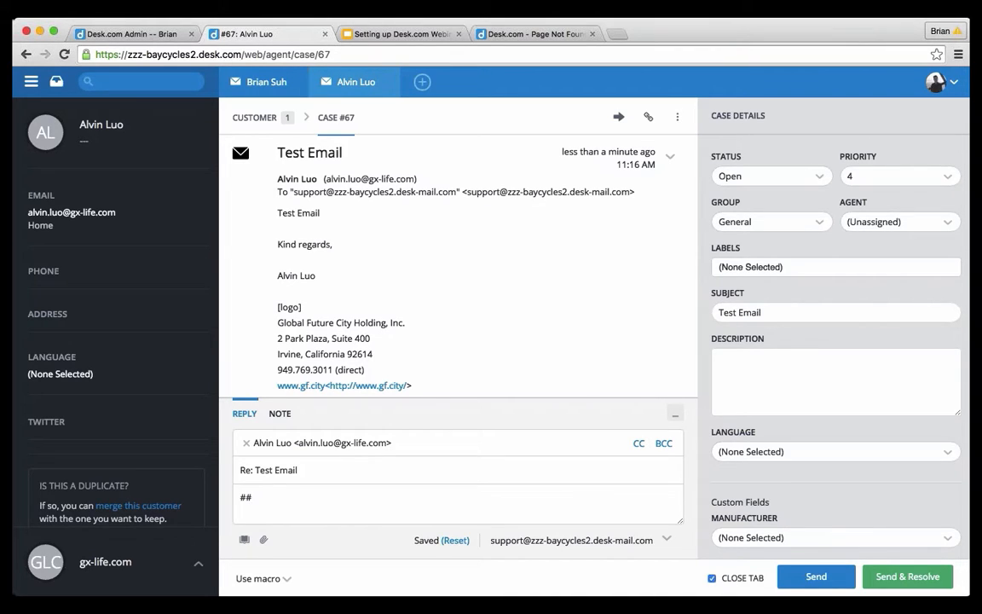
pyautogui.write('cy')
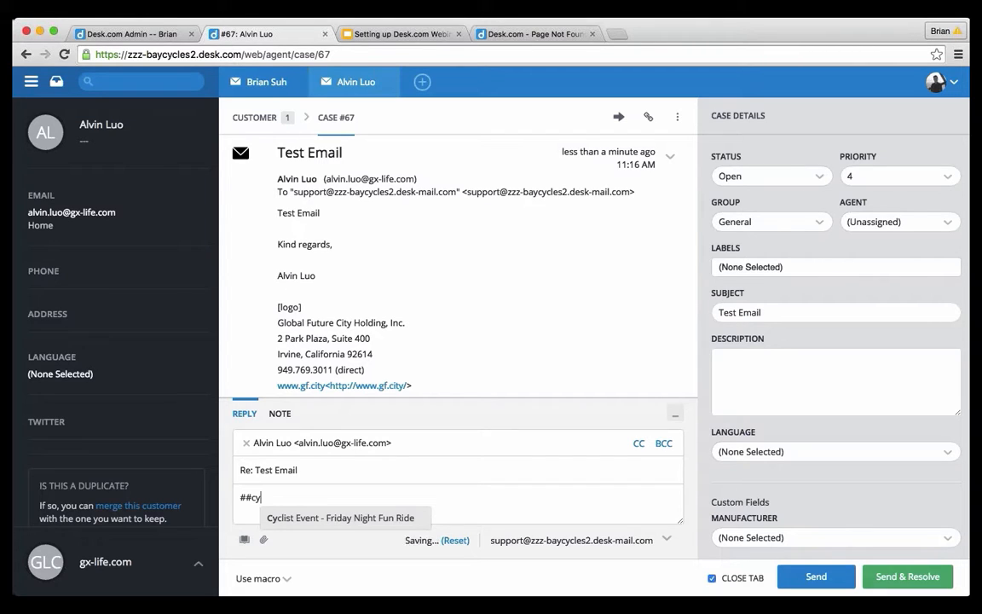
pyautogui.click(421, 518)
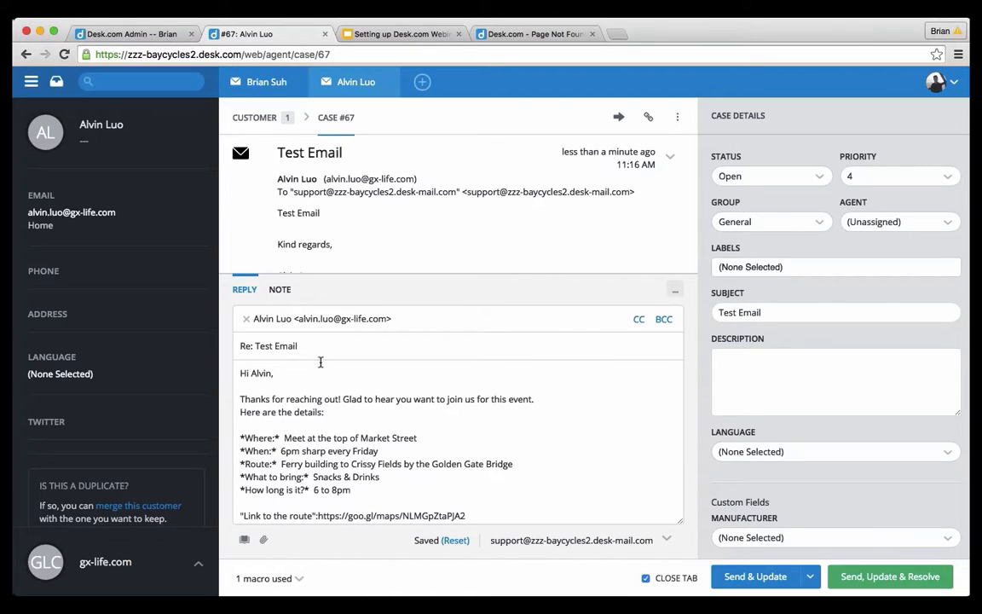
# Step: Review the personalized greeting, reply text and custom fields filled by the macro, and send the reply with the case update
pyautogui.moveTo(252, 374); pyautogui.dragTo(269, 373)
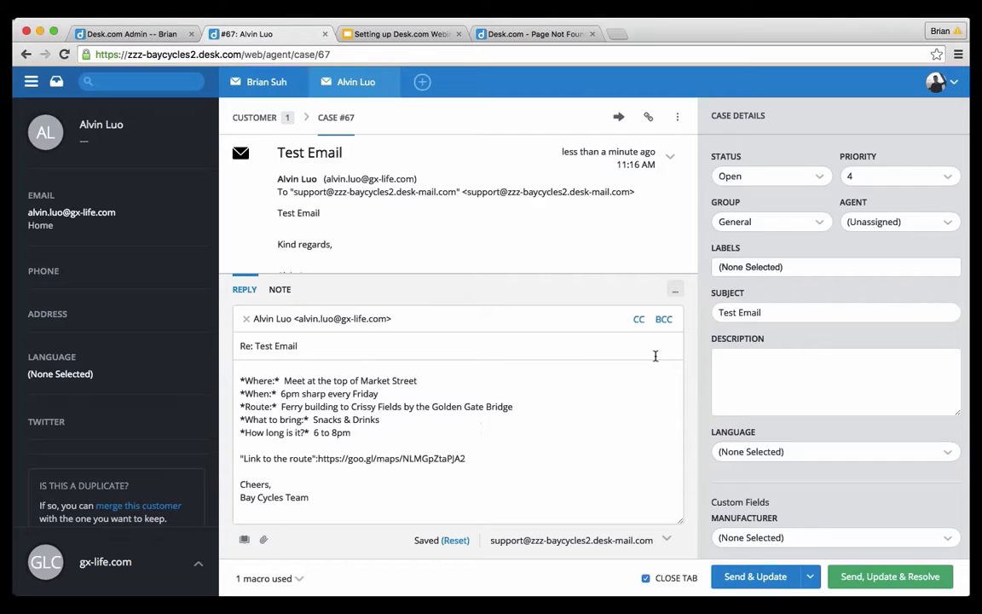
pyautogui.scroll(-5, 756, 381)
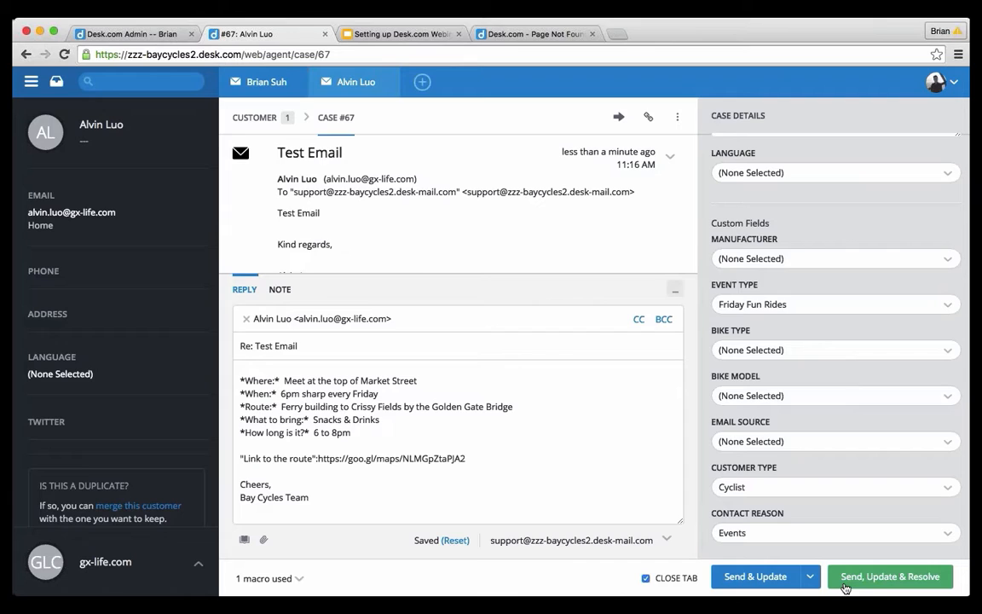
pyautogui.click(743, 577)
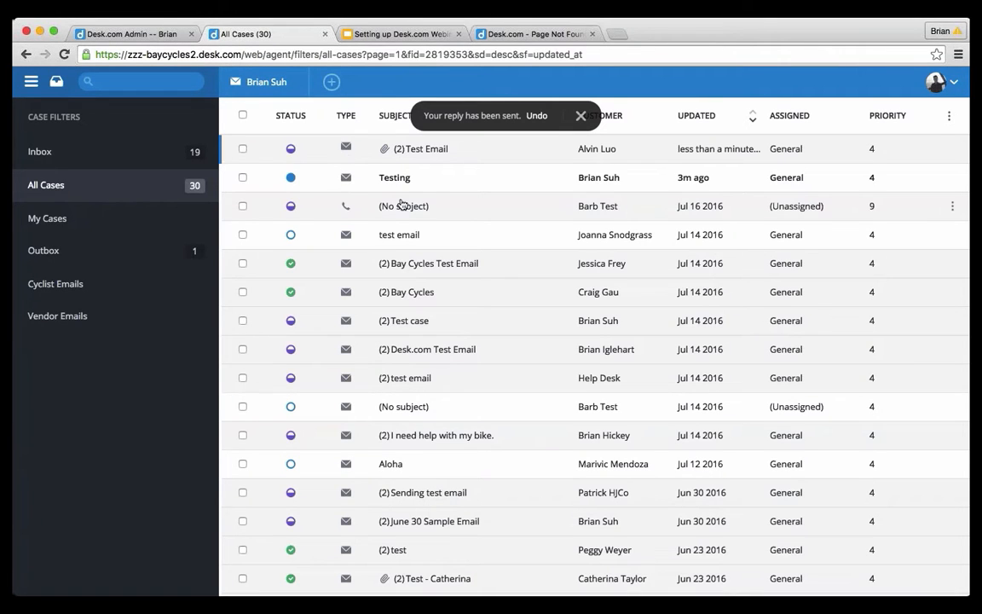
# Step: Open the "Testing" case, apply the "Cyclist Event - Friday Night Fun Ride" macro to its reply, and send it with the case update
pyautogui.click(430, 185)
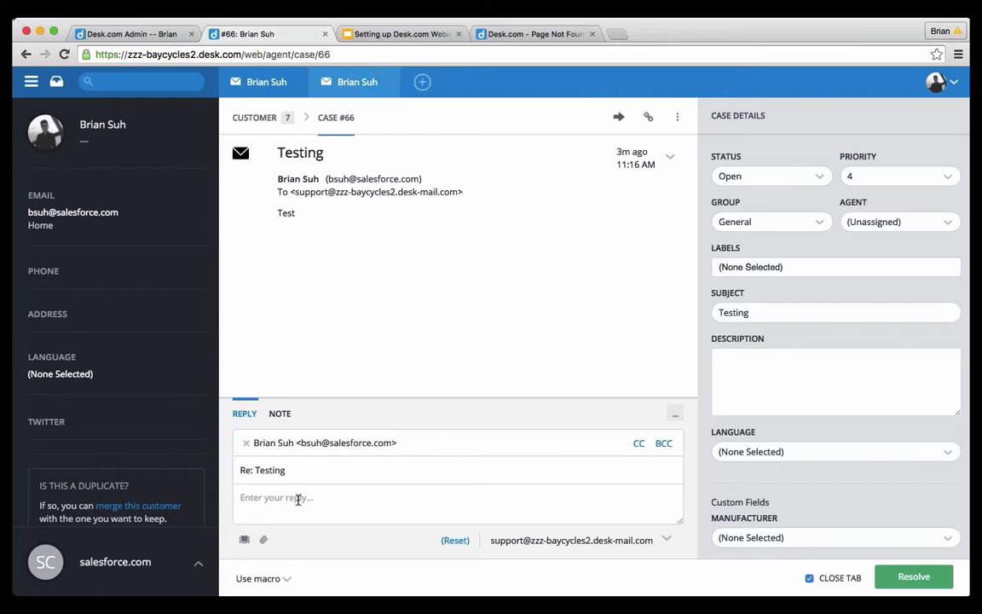
pyautogui.write('##')
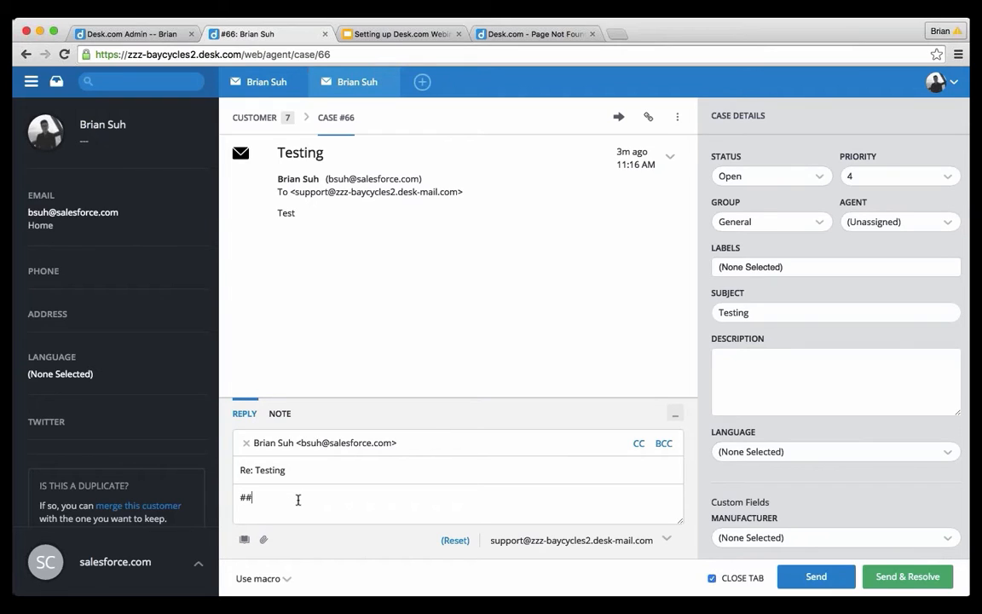
pyautogui.press('BackSpace')
pyautogui.press('BackSpace')
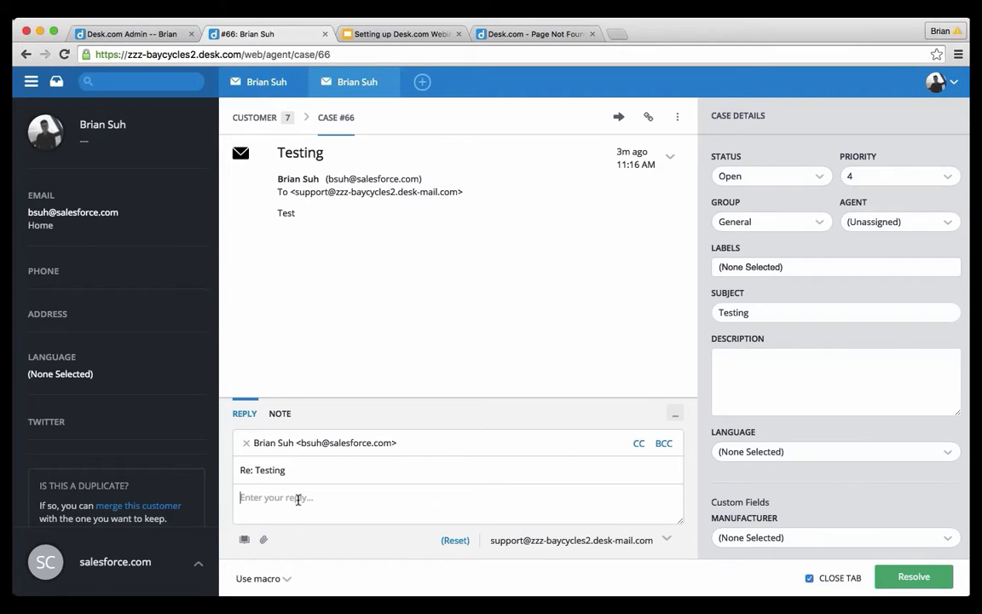
pyautogui.click(261, 579)
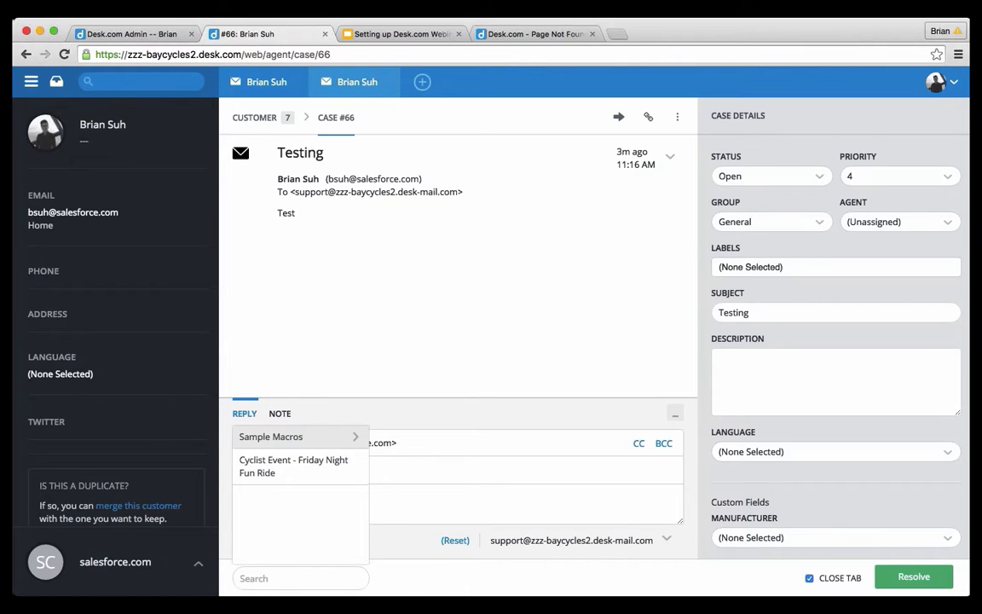
pyautogui.click(293, 465)
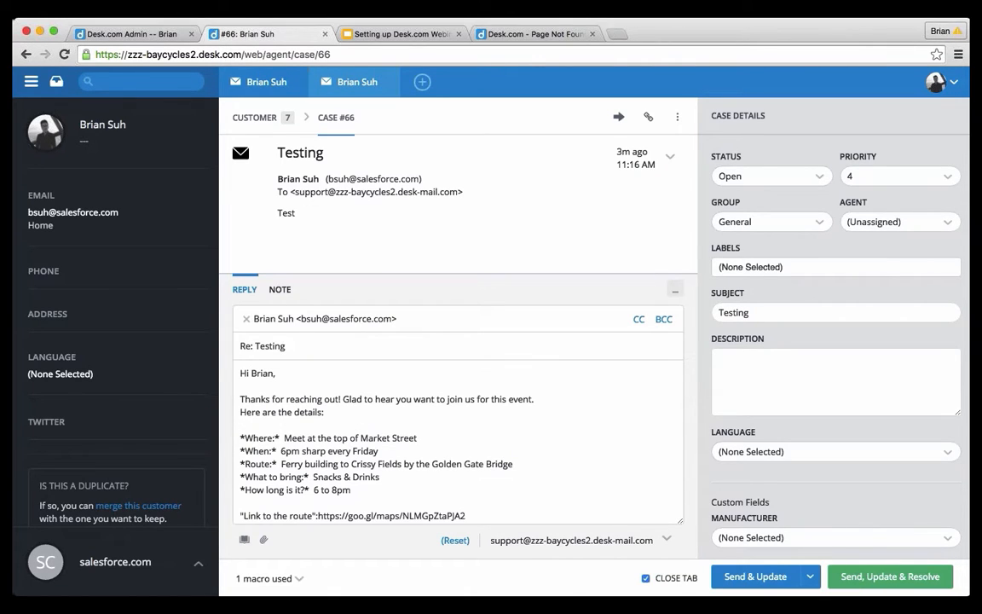
pyautogui.click(761, 577)
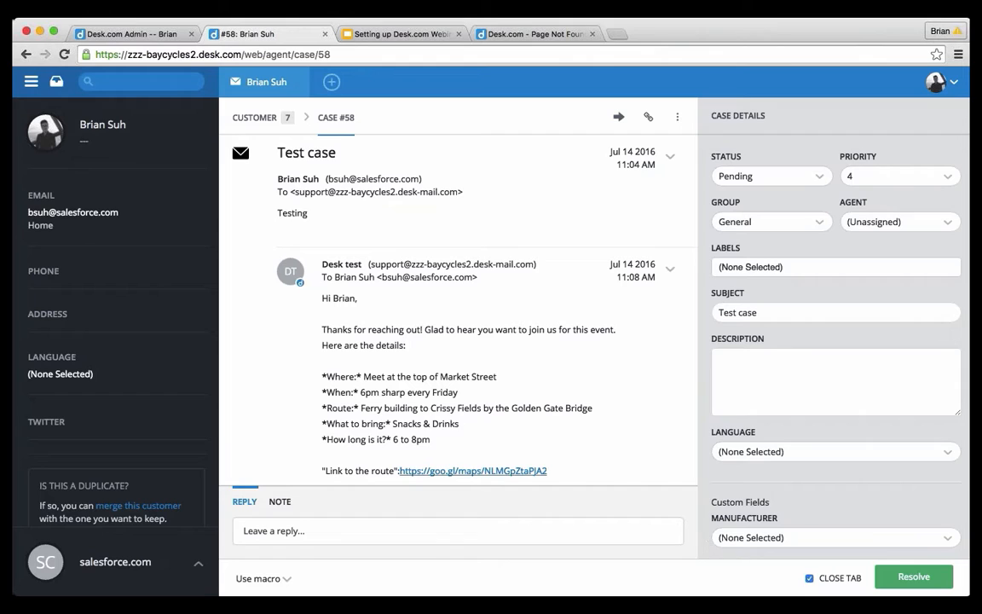
# Step: Return to the admin dashboard and start the recommended email forwarding setup, up to the current support address question
pyautogui.click(141, 37)
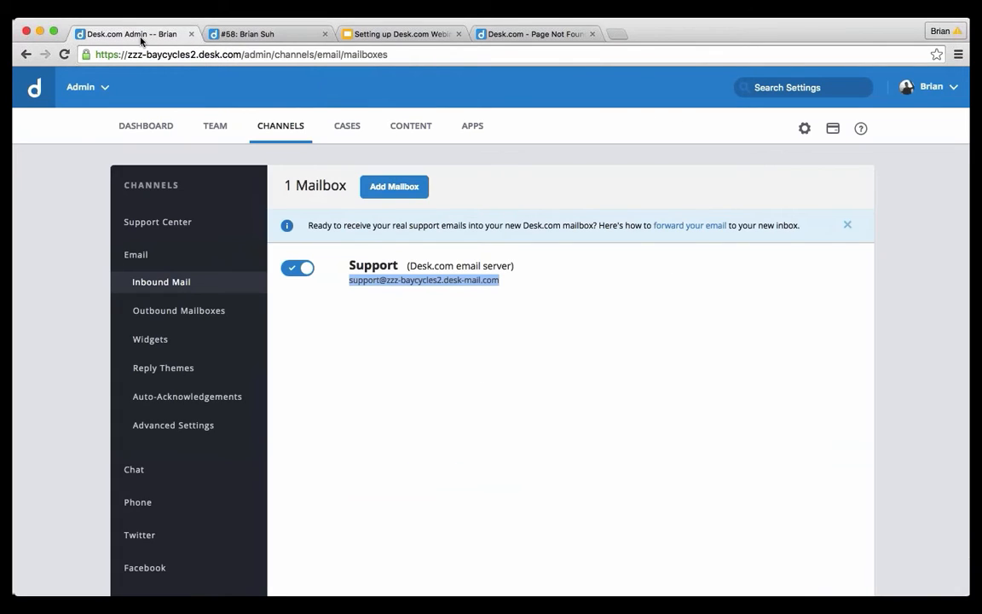
pyautogui.click(153, 128)
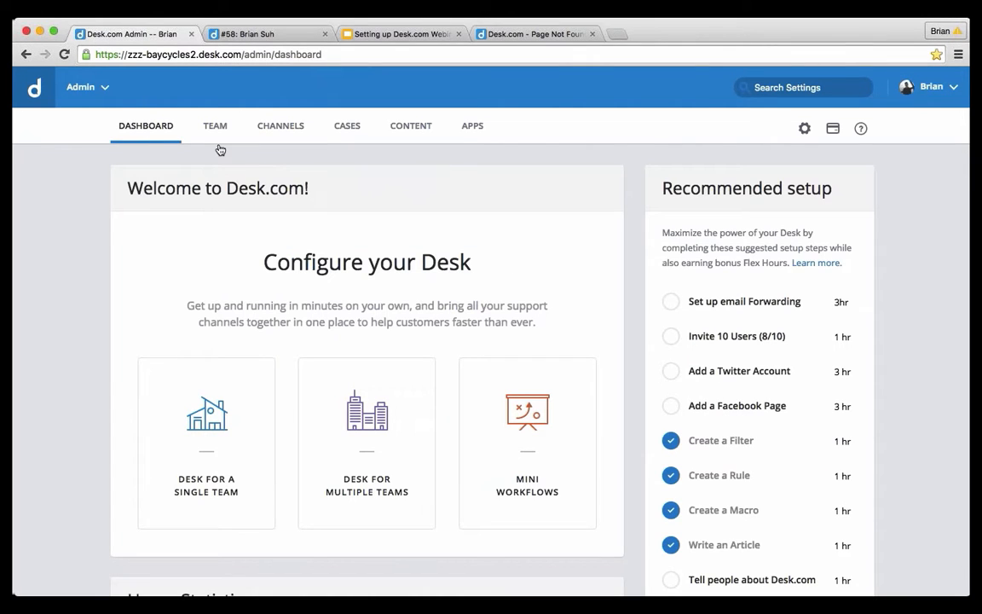
pyautogui.click(779, 309)
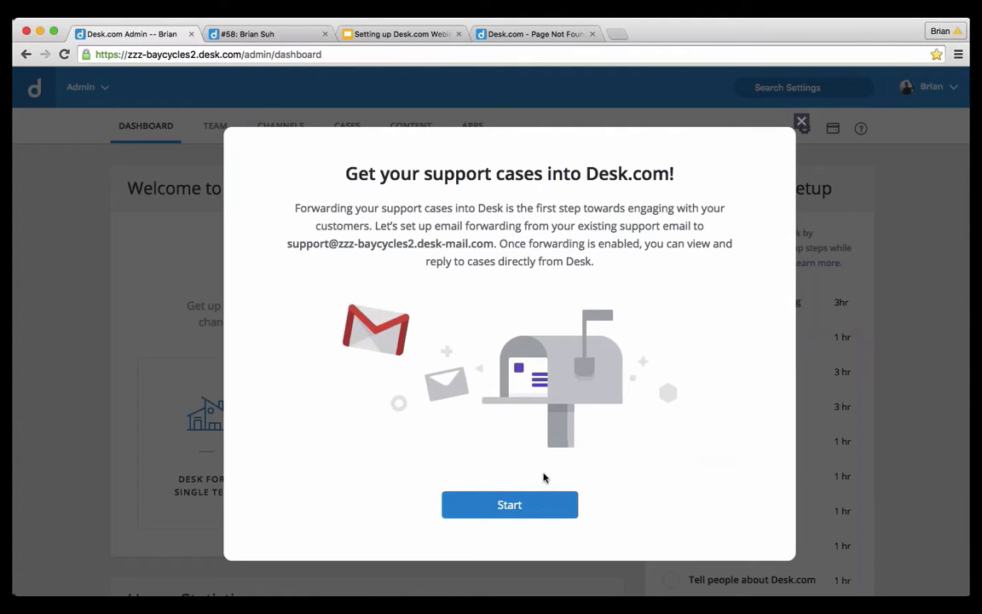
pyautogui.click(517, 506)
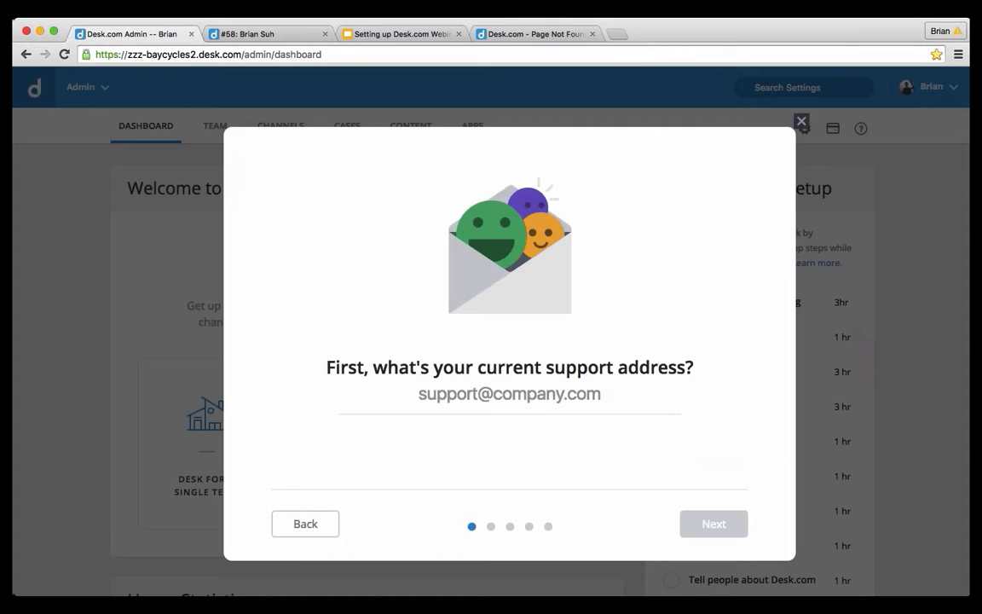
# Step: Switch to the Google Slides presentation and advance to the first example on the advanced setup options slide
pyautogui.click(390, 35)
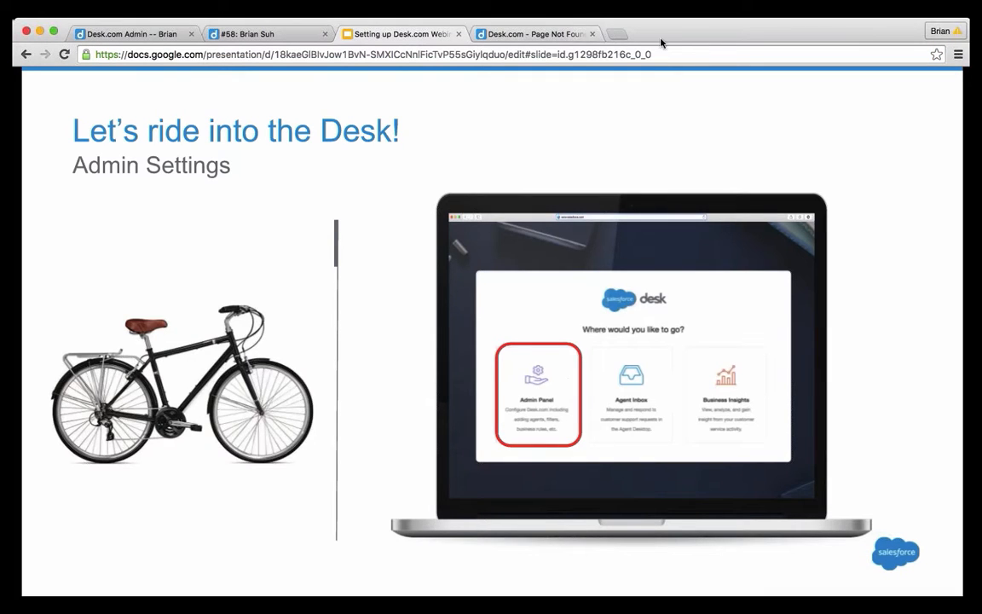
pyautogui.press('Right')
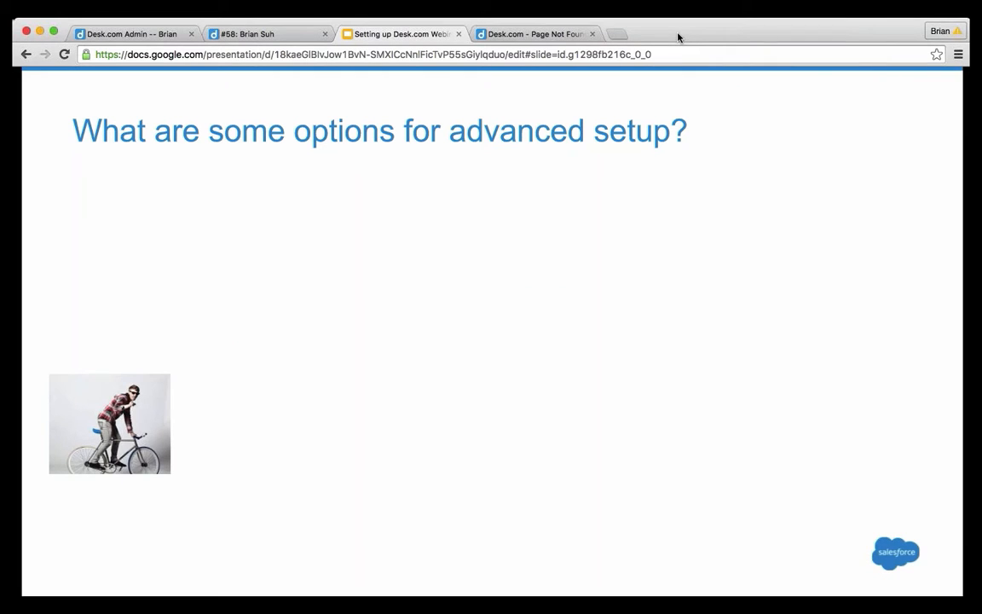
pyautogui.press('Right')
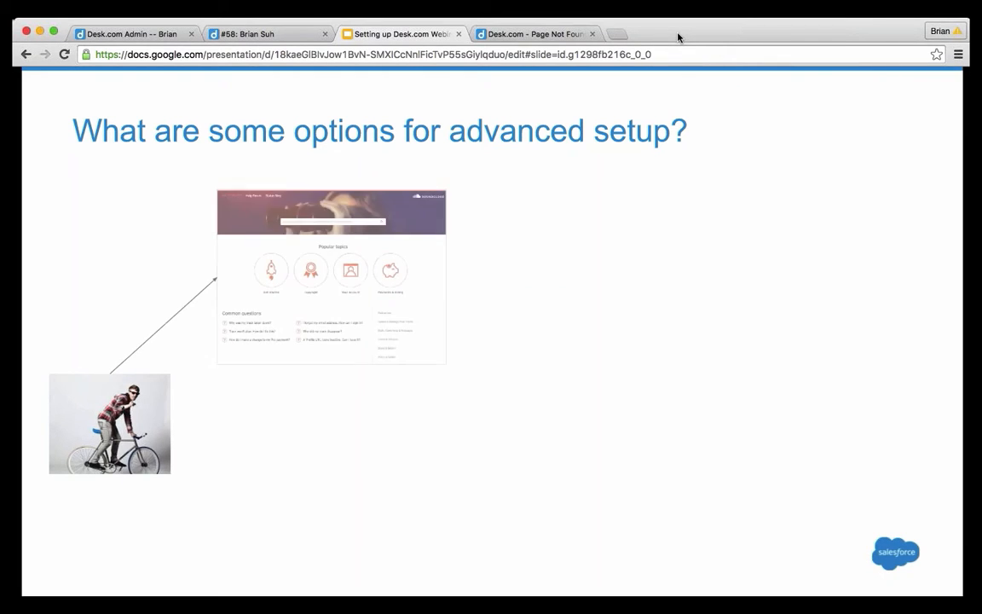